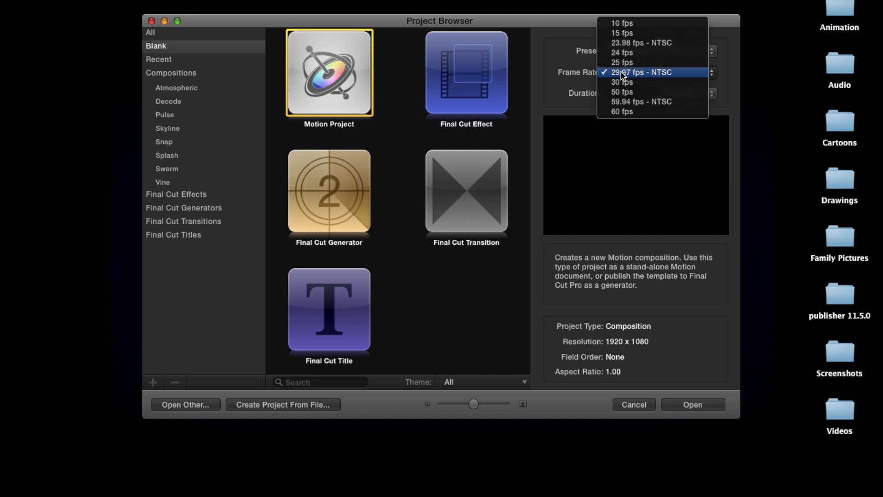
Step: Create a blank Motion project at 29.97 fps - NTSC and set the canvas zoom to Fit
click(623, 73)
click(693, 405)
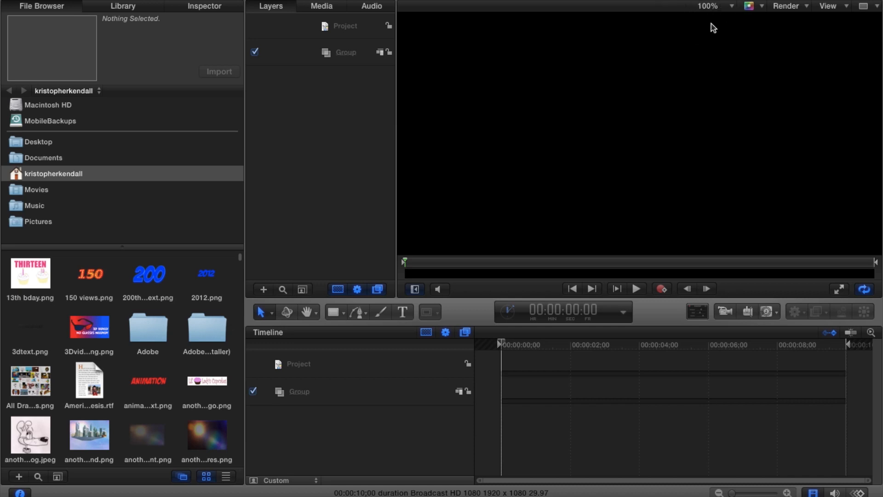
click(731, 6)
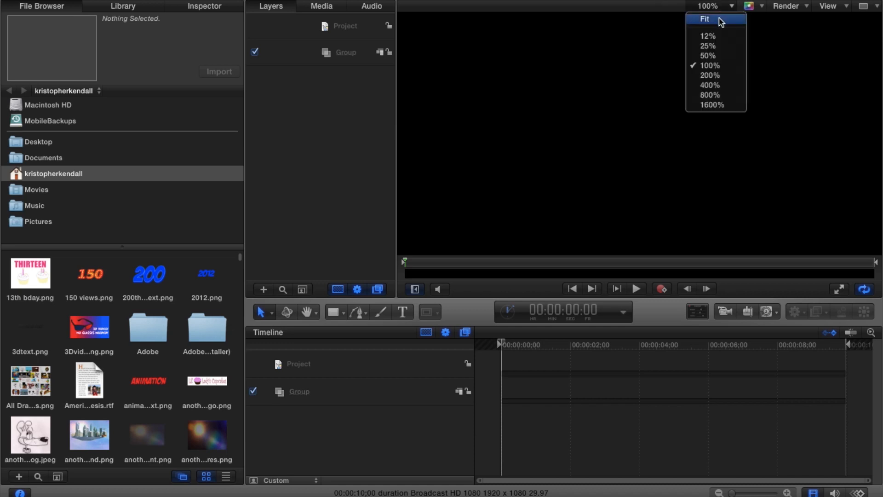
click(721, 20)
mouse_move(788, 494)
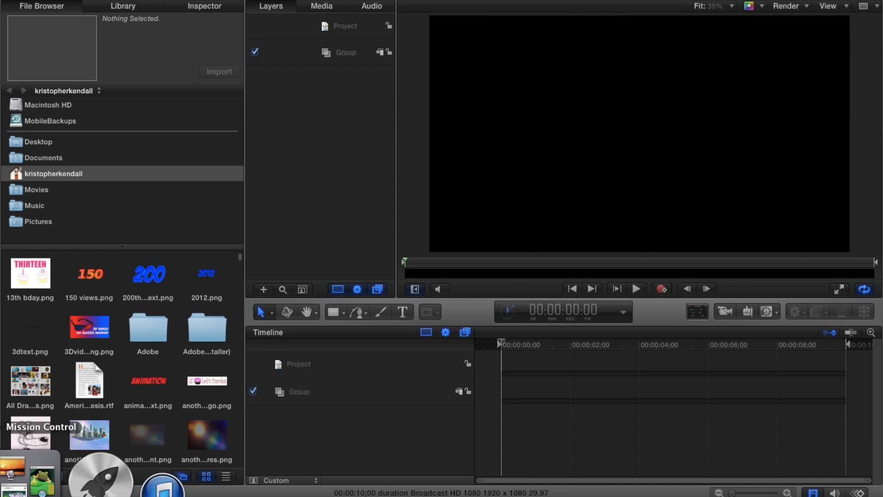
click(21, 478)
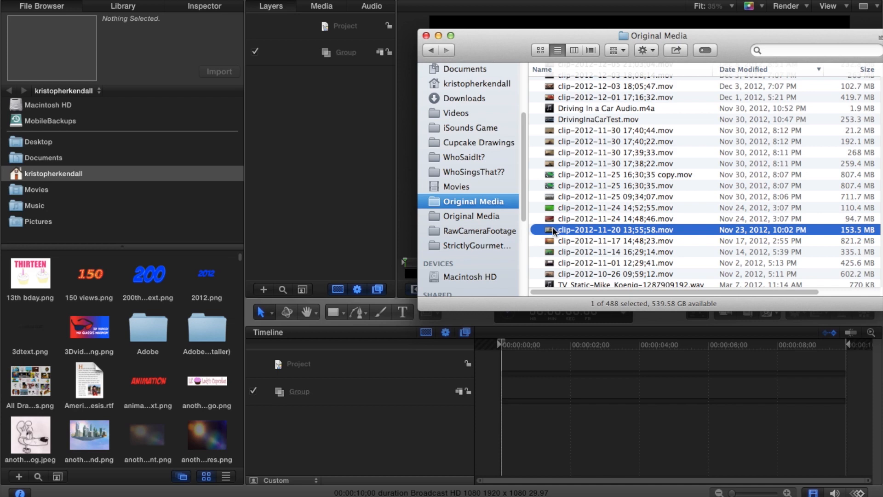
drag(554, 230, 276, 110)
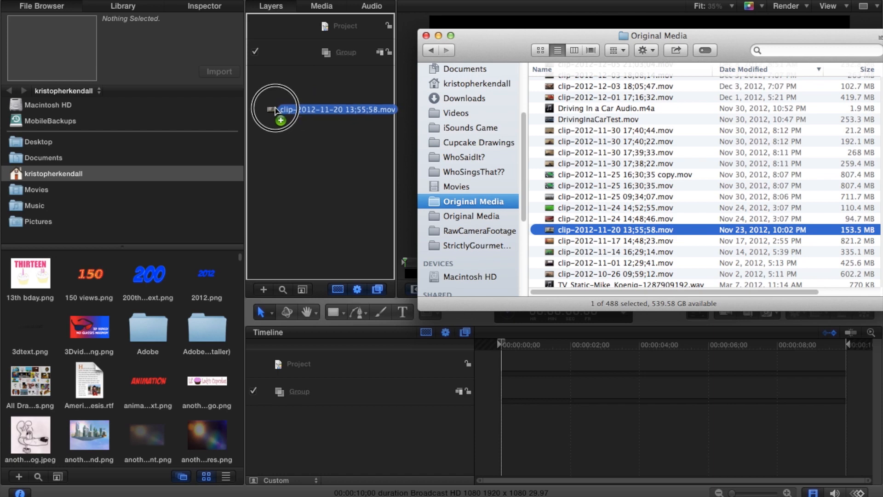
drag(275, 110, 275, 109)
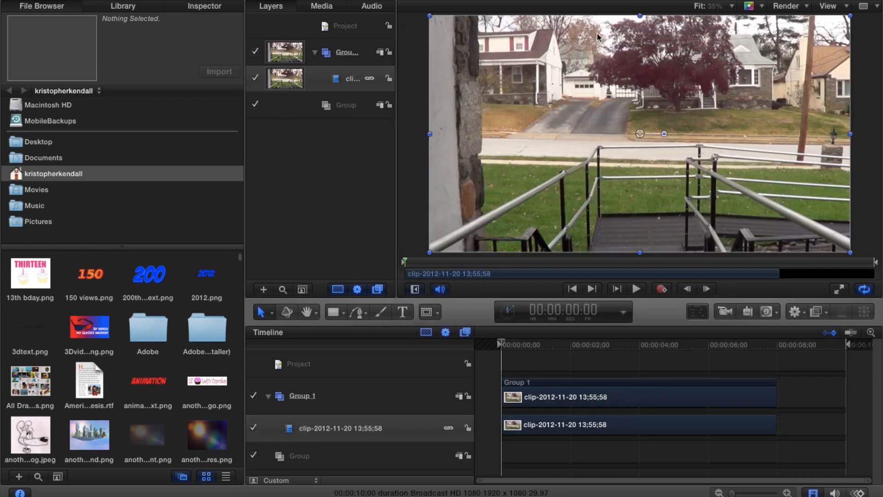
click(597, 34)
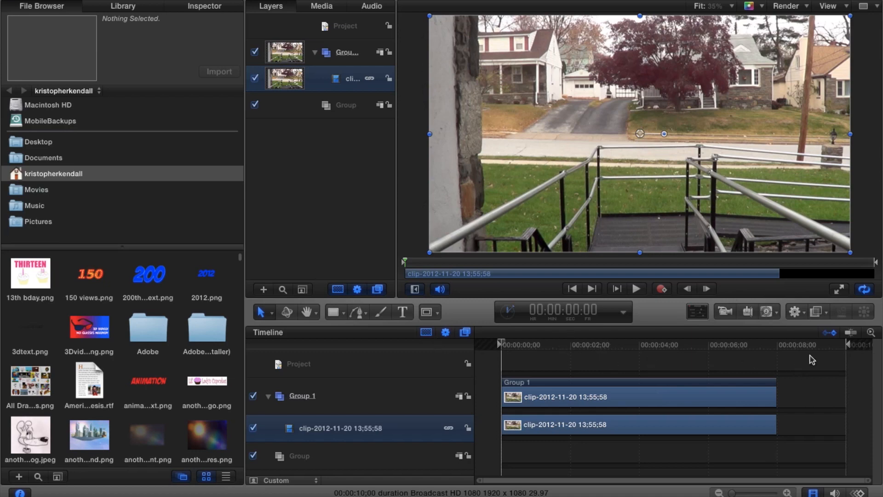
Step: Shorten the project's play range to the end of the clip and duplicate the clip layer
drag(848, 346, 767, 481)
key(Home)
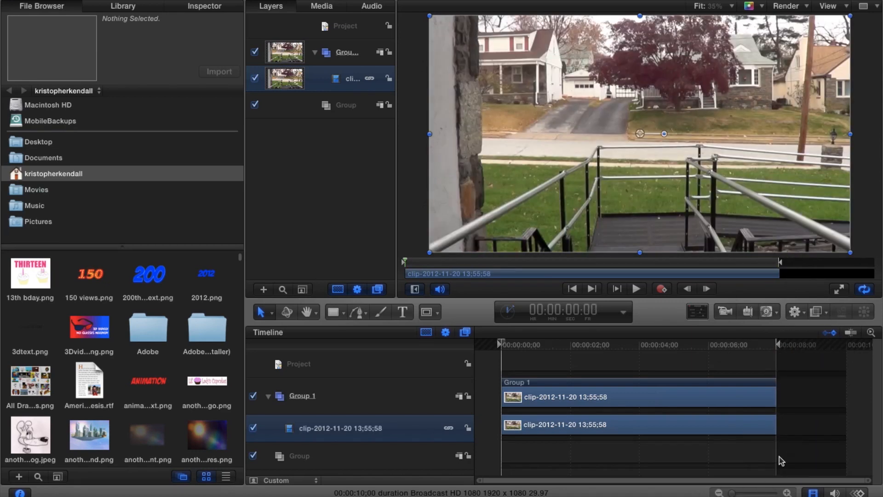
right_click(349, 75)
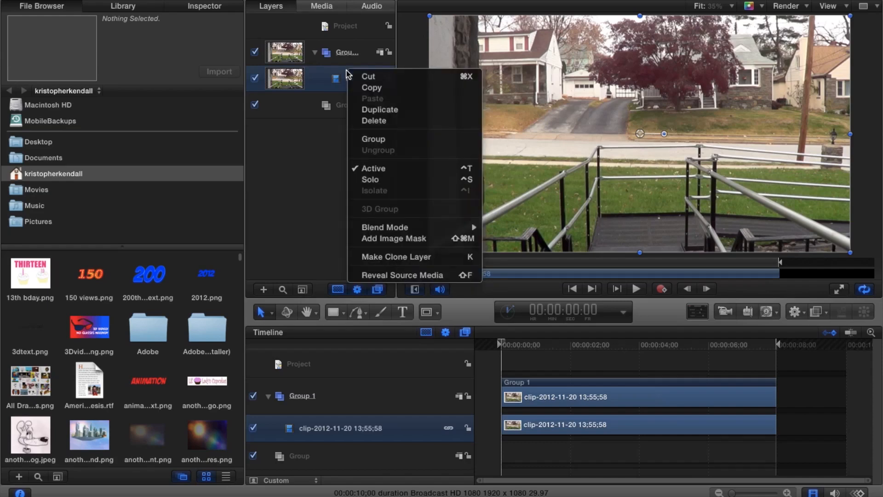
click(379, 109)
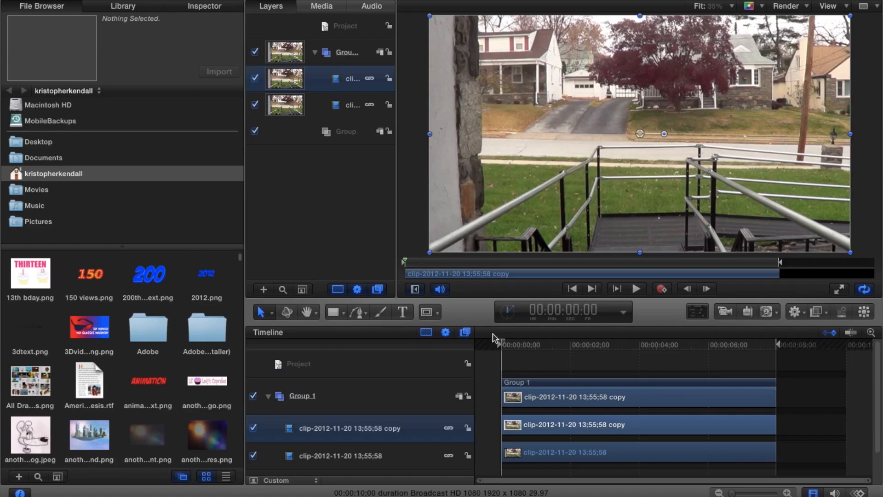
Step: Trim the duplicated clip to the single mid-jump frame at 00:00:03;28
drag(503, 345, 636, 355)
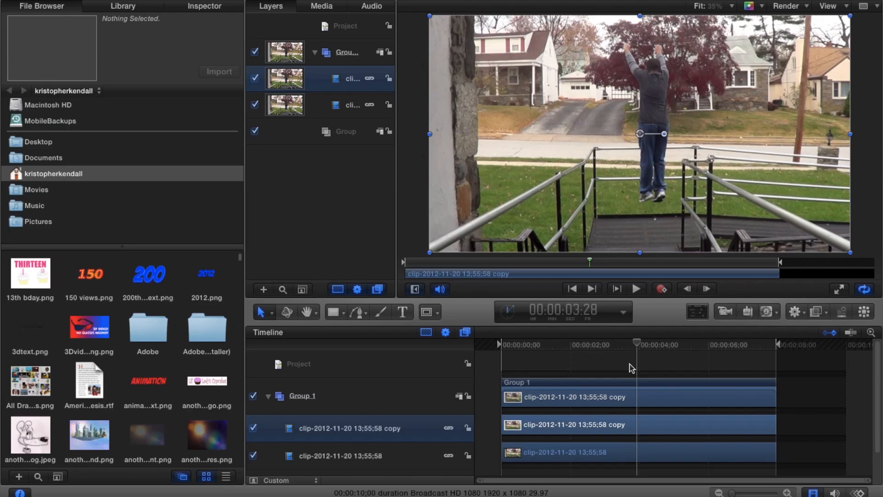
key(alt+bracketleft)
key(o)
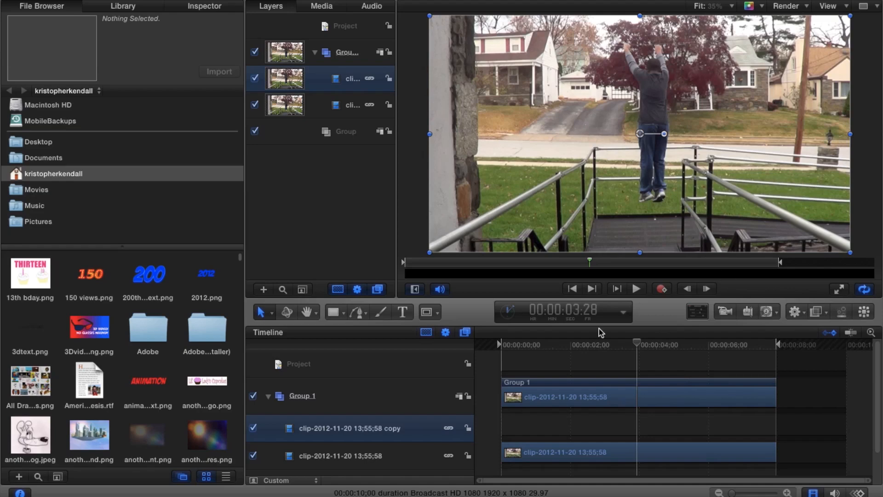
drag(752, 496, 774, 493)
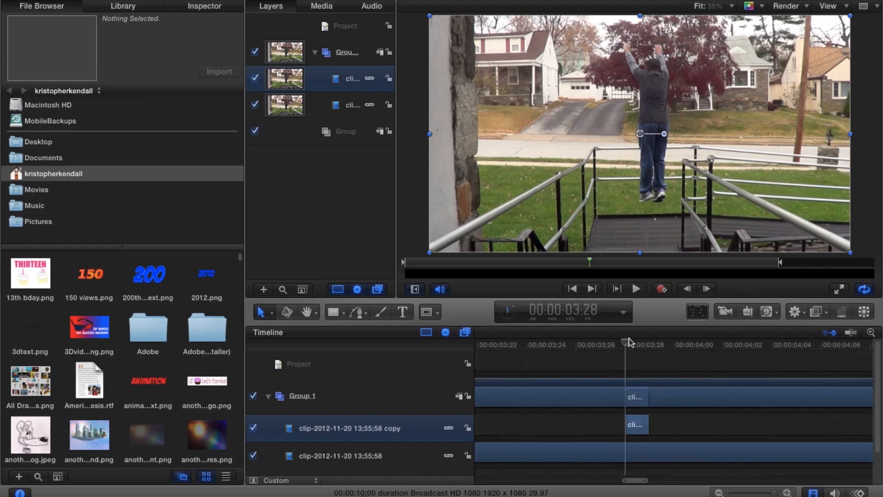
drag(628, 348, 624, 365)
drag(771, 493, 779, 495)
mouse_move(784, 484)
mouse_move(776, 494)
mouse_down()
mouse_move(696, 493)
mouse_move(775, 494)
mouse_up()
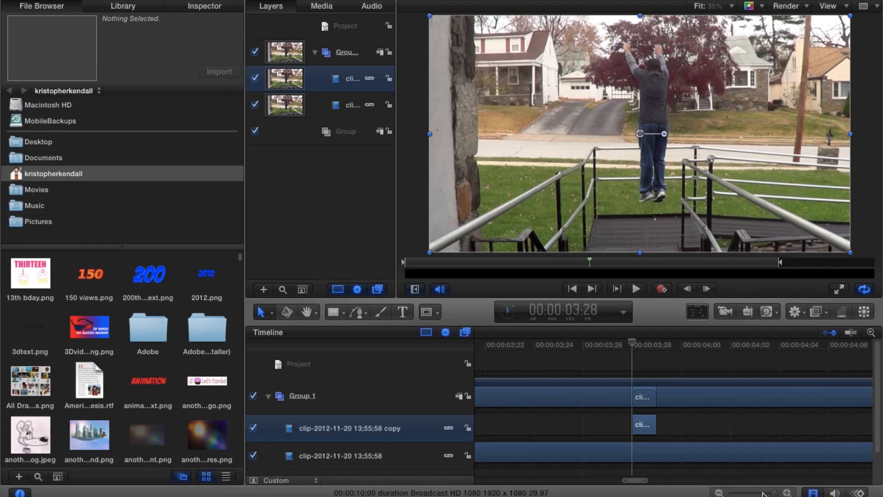
drag(771, 493, 733, 494)
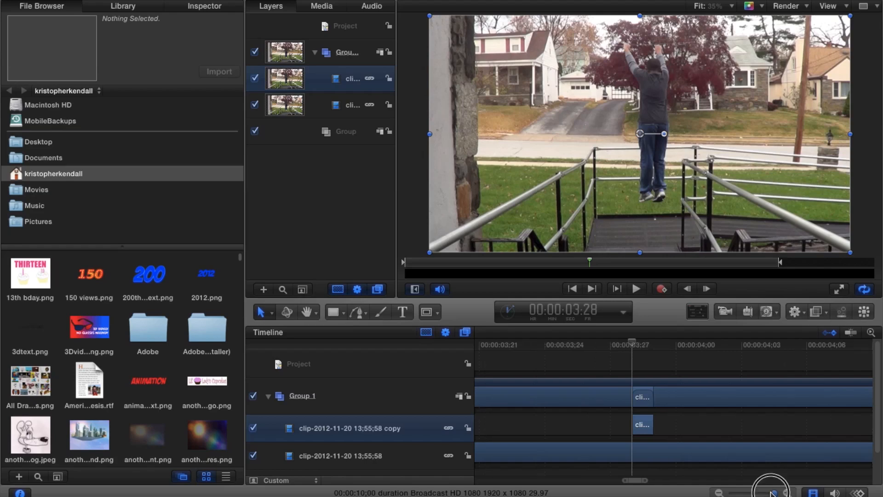
Step: Set the End Condition in the one-frame copy's Timing properties to Hold
click(208, 8)
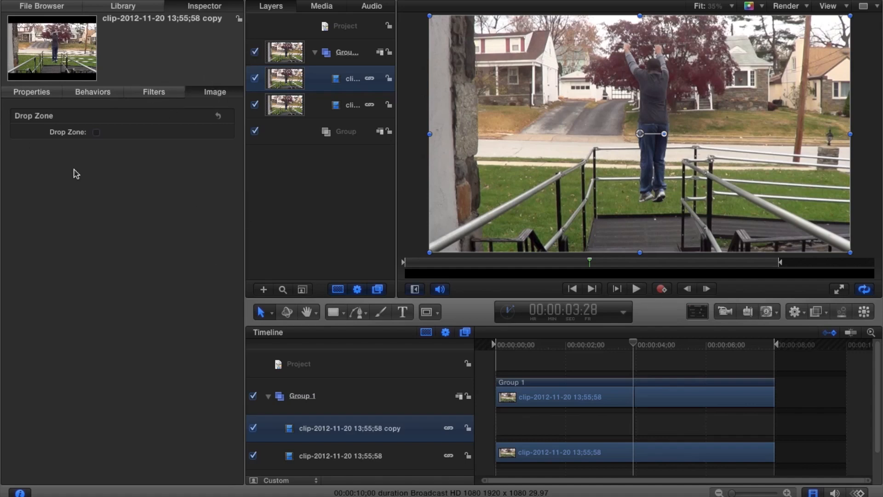
click(41, 94)
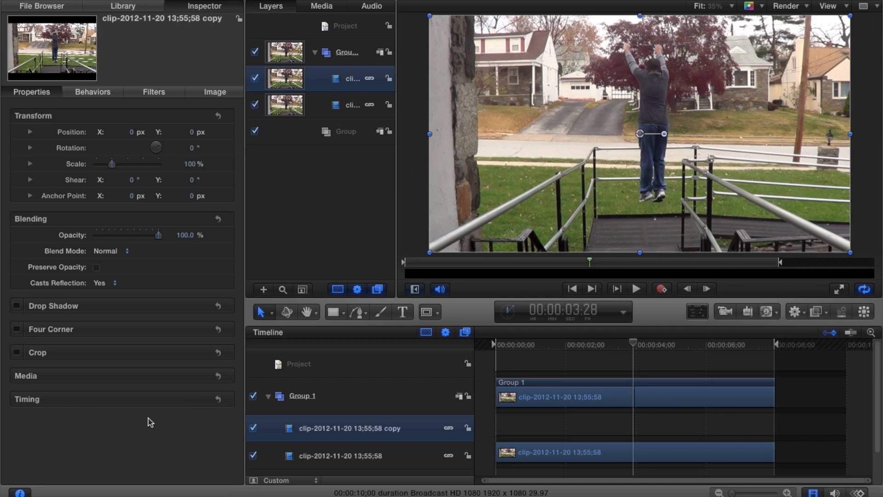
click(200, 399)
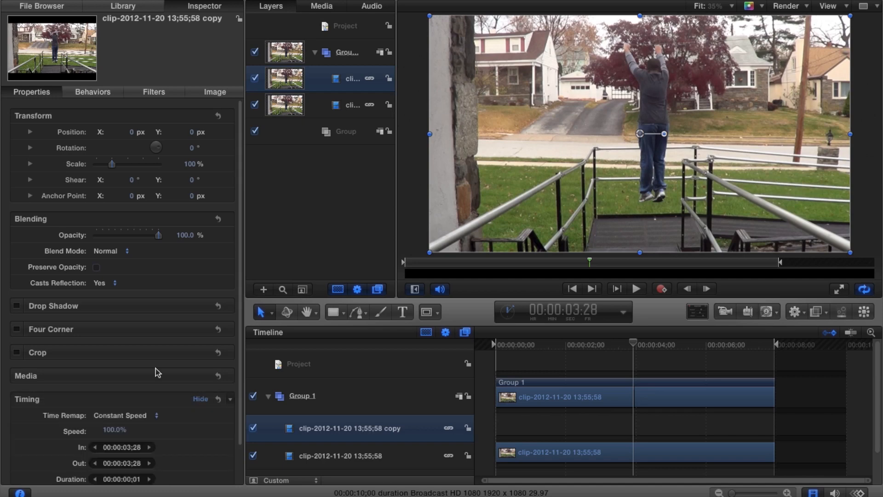
scroll(127, 317, down, 5)
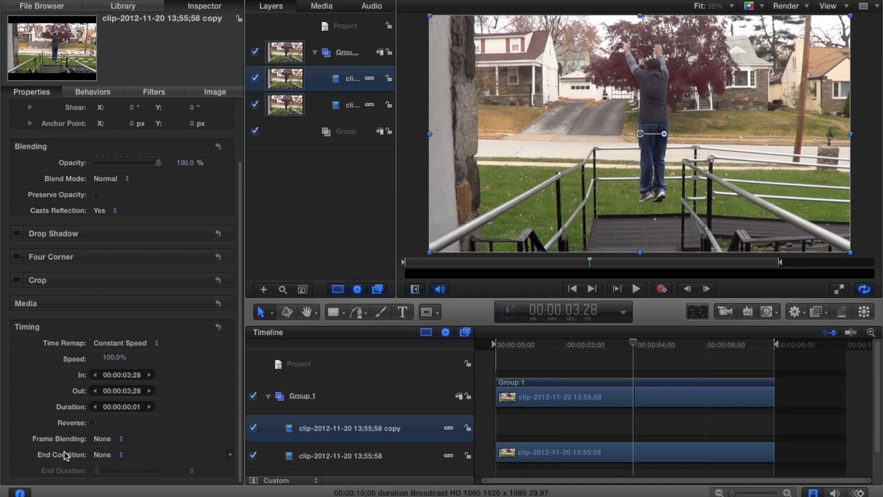
click(98, 462)
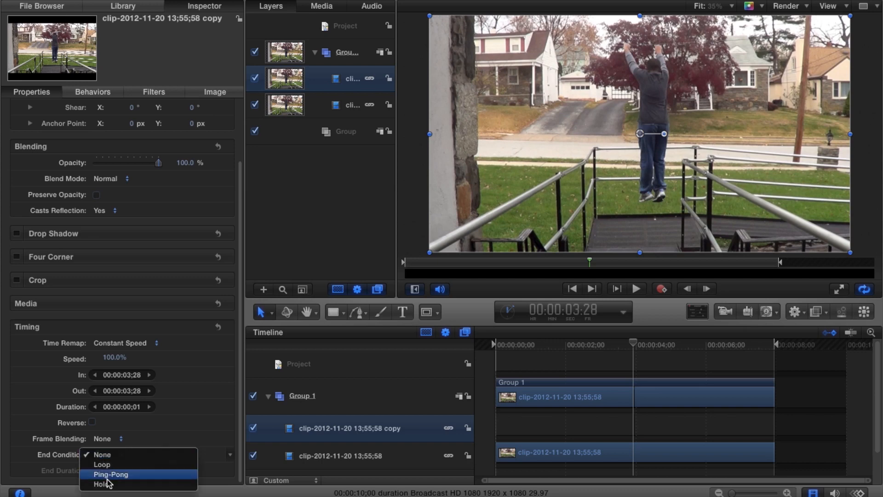
click(113, 483)
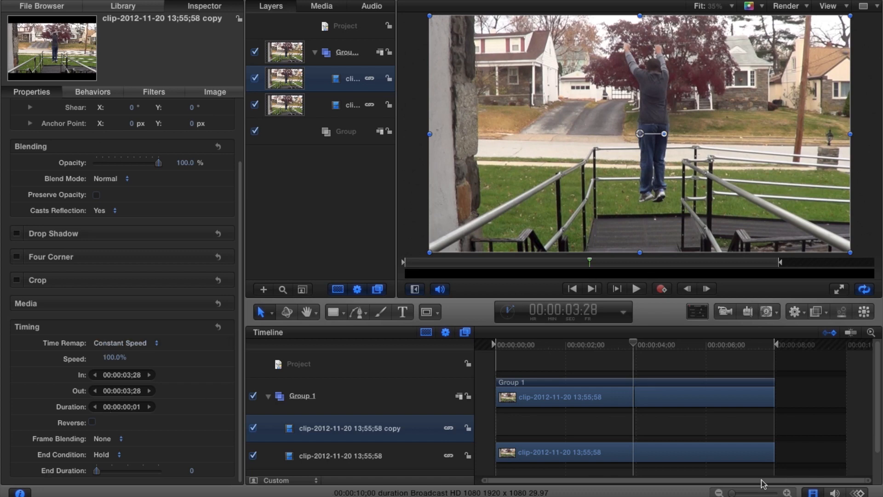
Step: Extend the held jump frame to the end of the play range, giving it an End Duration of 121
drag(733, 492, 772, 492)
mouse_move(633, 348)
mouse_down()
mouse_move(651, 359)
mouse_move(635, 359)
mouse_up()
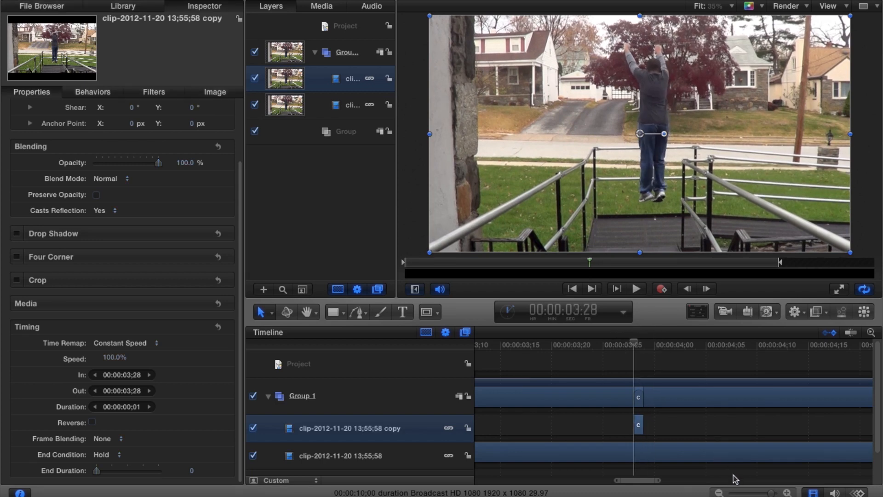
drag(772, 493, 732, 493)
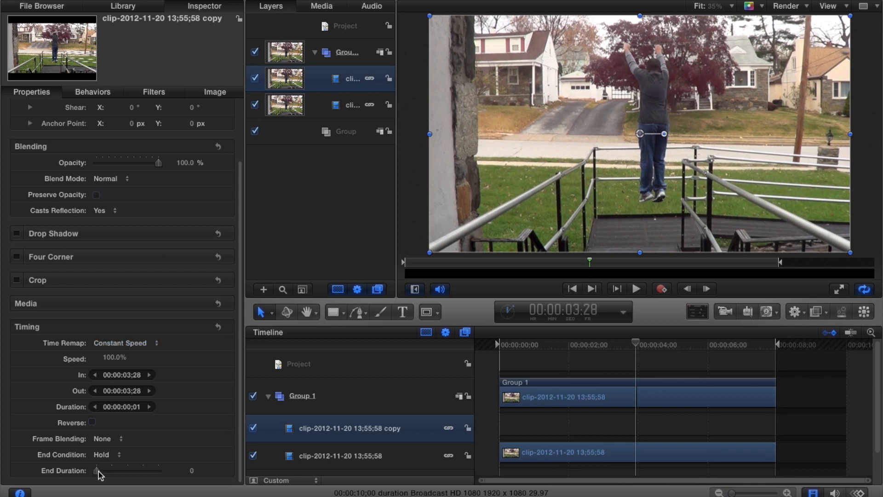
drag(98, 472, 236, 477)
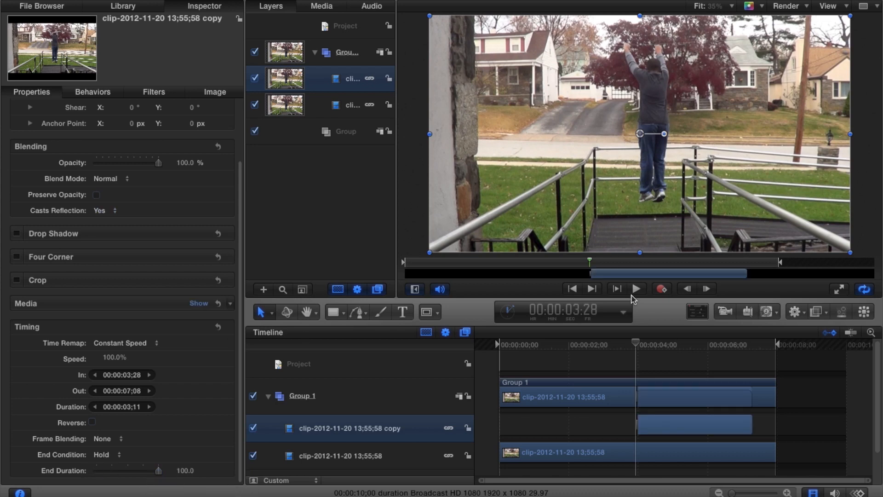
drag(638, 343, 634, 368)
drag(751, 418, 775, 425)
drag(637, 342, 667, 371)
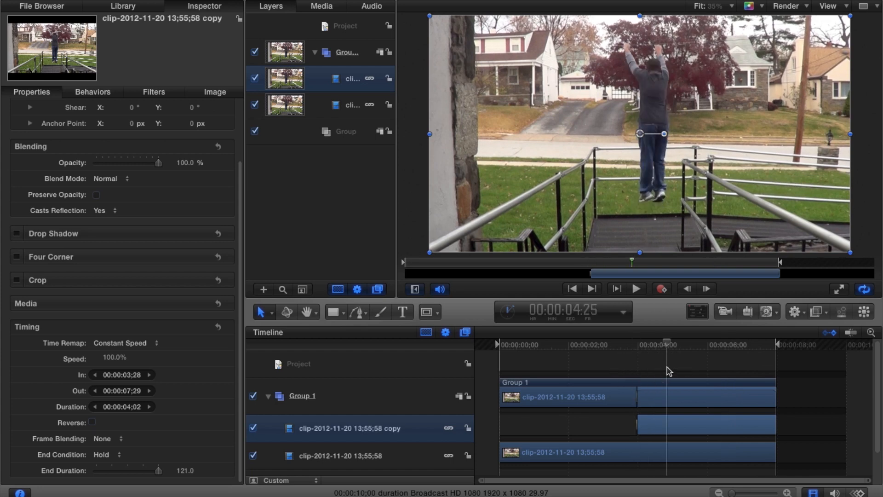
Step: Rename the held-frame layer as "Flying Me or Something I Don't Know Whatever"
double_click(351, 79)
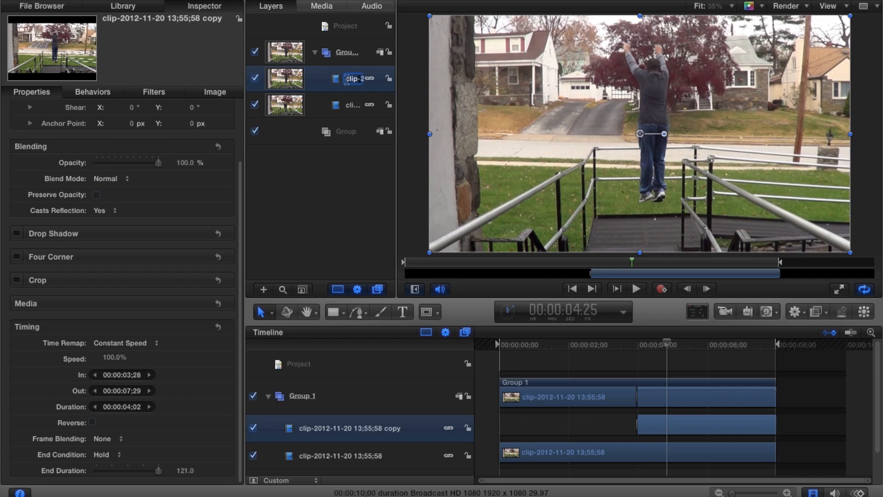
text(Fly)
key(shift+super+Right)
key(BackSpace)
text(or Sthing I dt Know Whatever)
key(Return)
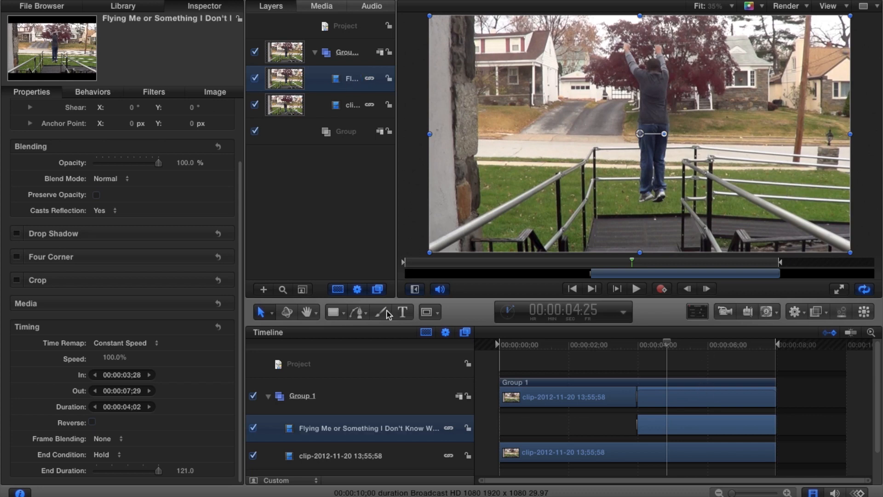
Step: Hide the flying layer and move the playhead to the empty background frame at 00:00:01;14 in the original clip
click(398, 454)
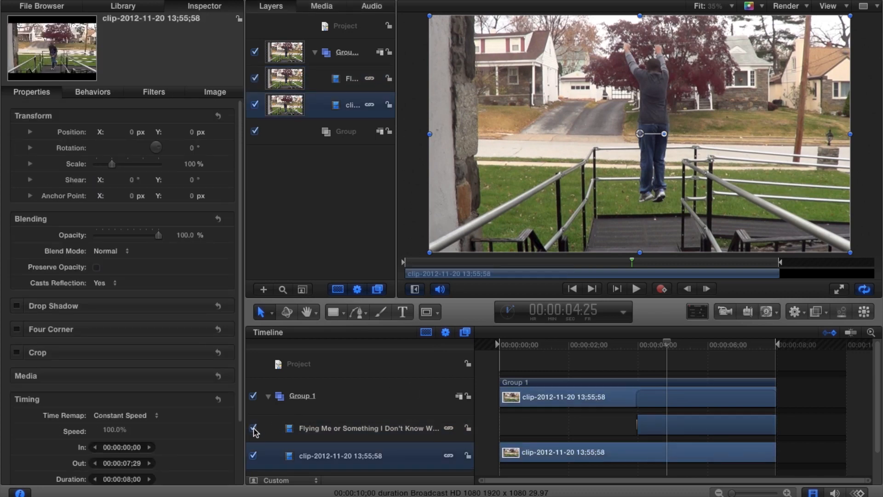
click(253, 428)
click(669, 343)
drag(659, 345, 518, 379)
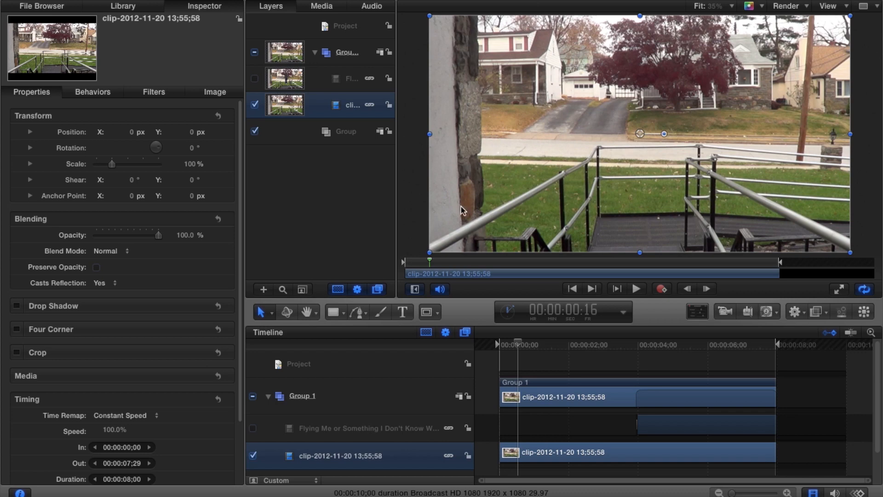
drag(519, 342, 532, 359)
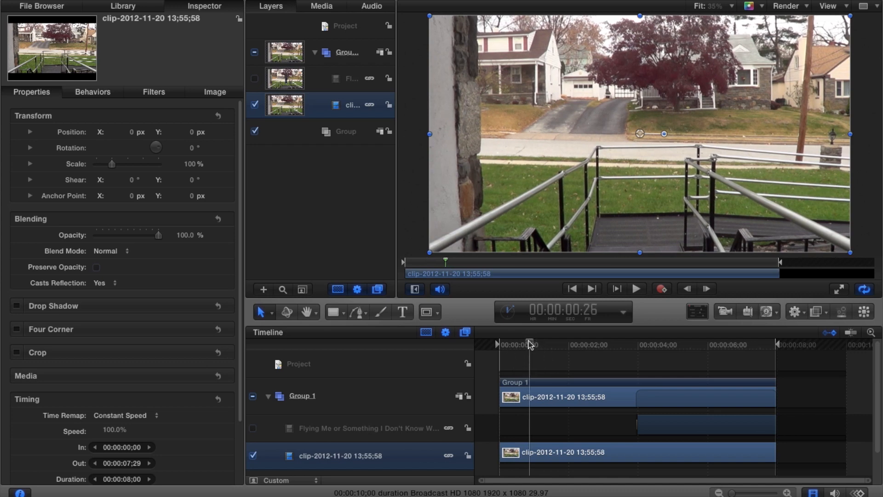
drag(531, 346, 551, 405)
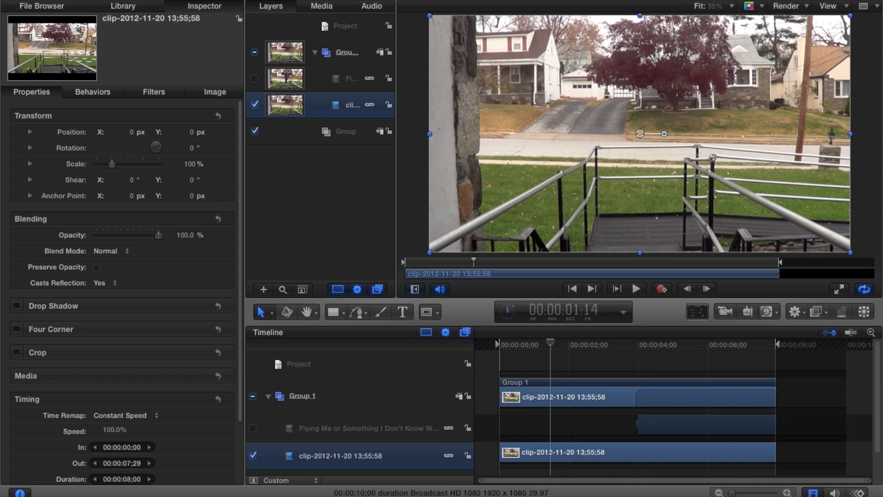
Step: Duplicate the original clip layer and trim the new copy so it starts at 00:00:01;14
scroll(374, 396, down, 2)
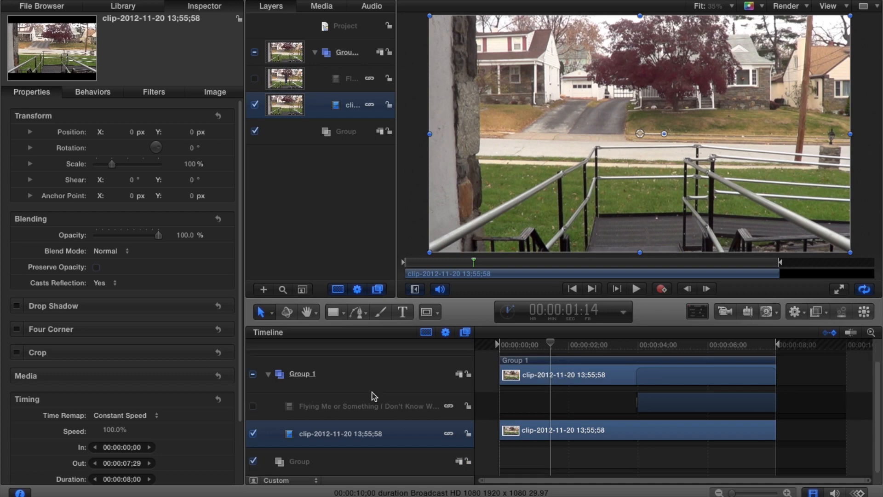
right_click(337, 104)
click(338, 106)
right_click(358, 108)
click(357, 108)
right_click(343, 99)
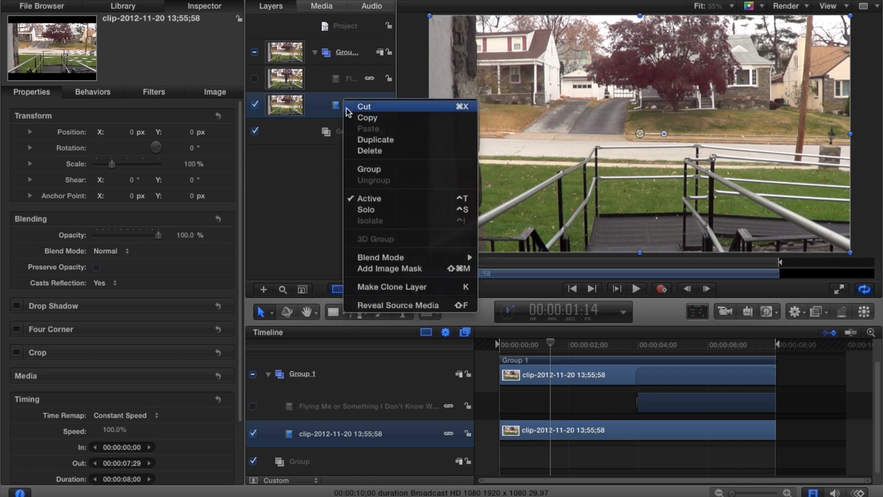
click(366, 140)
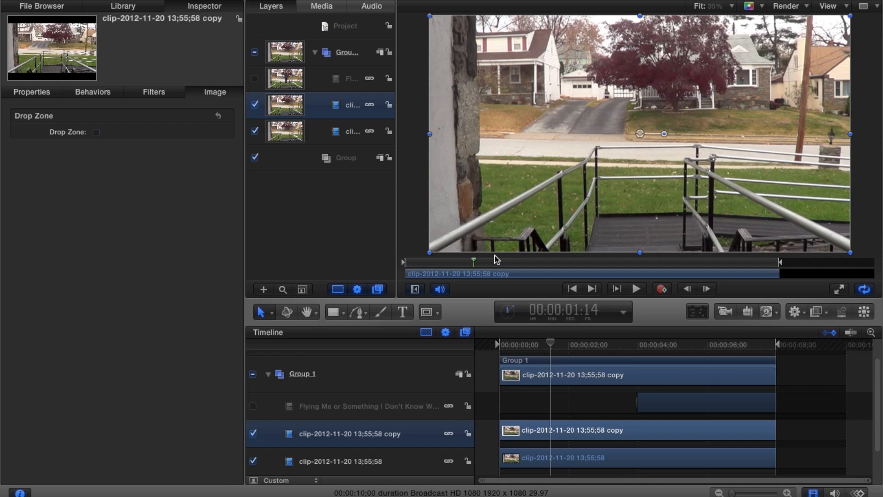
key(i)
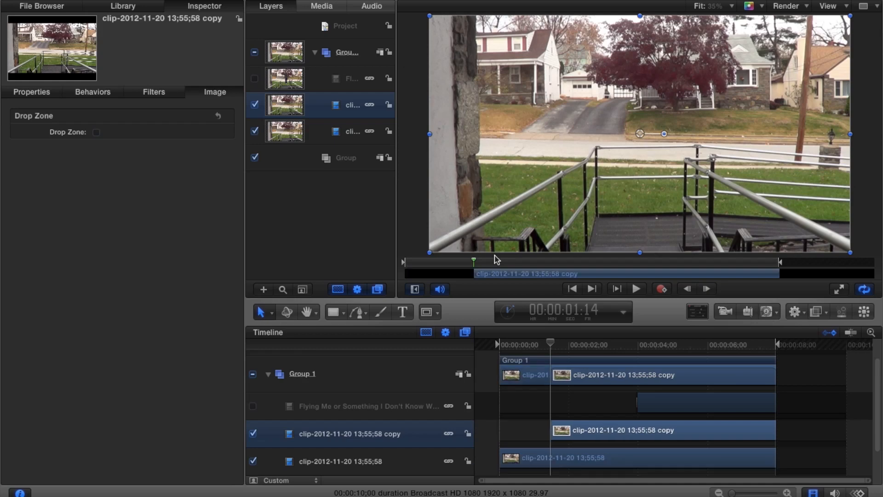
Step: Trim the copied clip to the single frame at 00:00:01;14 and hold it with an End Duration of 100
key(o)
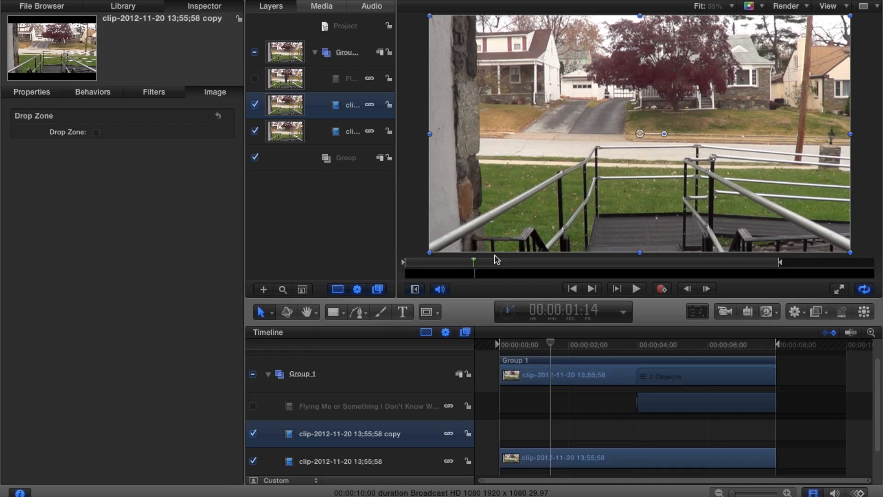
click(33, 91)
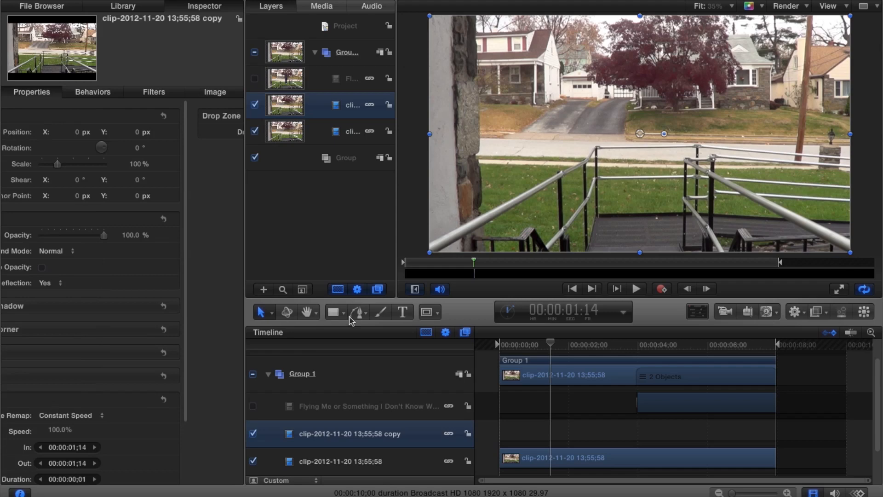
scroll(150, 387, down, 3)
scroll(150, 388, down, 2)
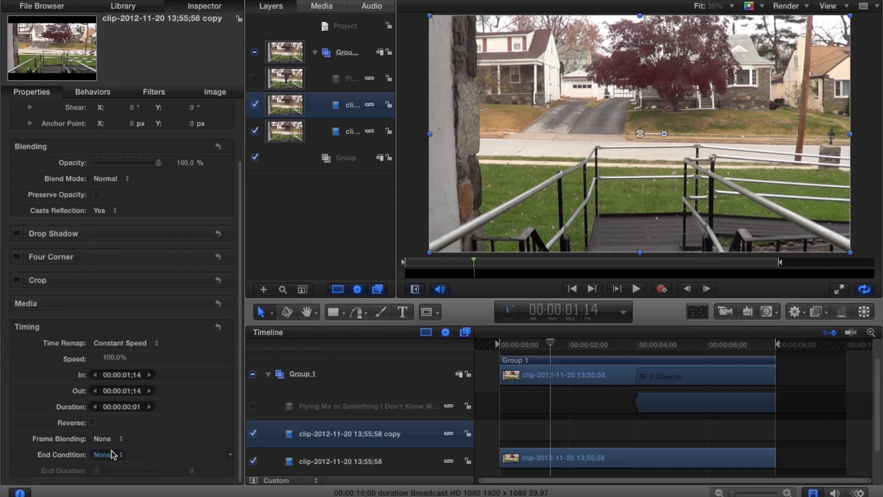
click(111, 455)
click(112, 483)
drag(97, 470, 552, 479)
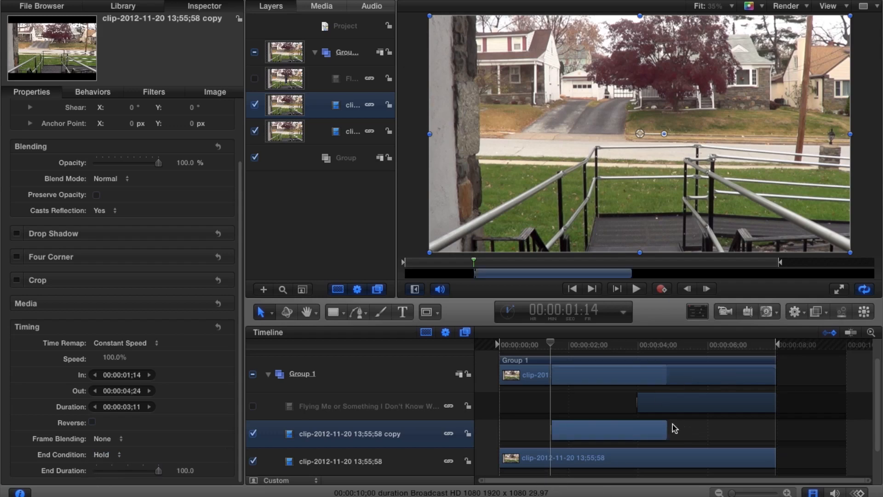
Step: Move the held background frame to the project start and extend it through the end of the play range
drag(668, 429, 777, 432)
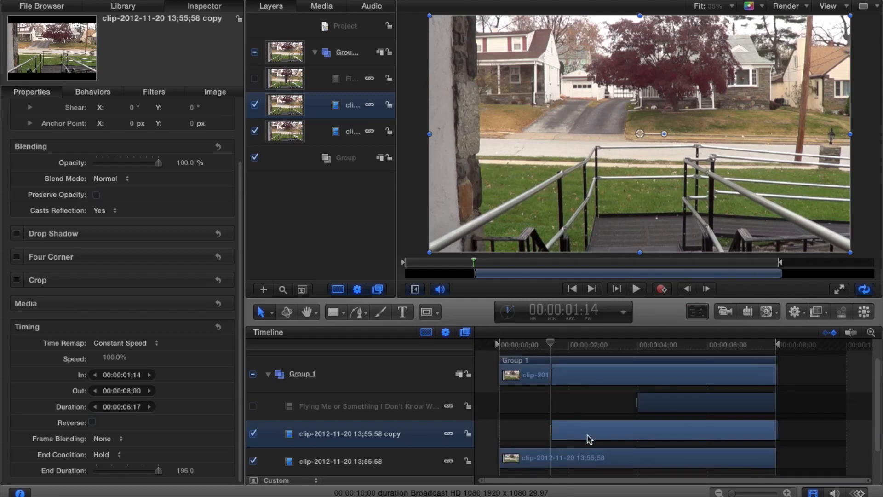
drag(584, 434, 517, 432)
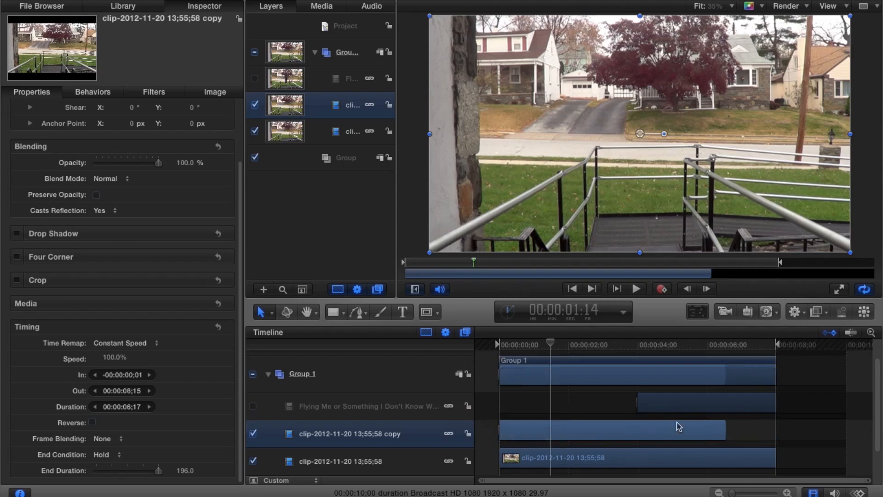
drag(729, 433, 776, 426)
drag(776, 426, 777, 426)
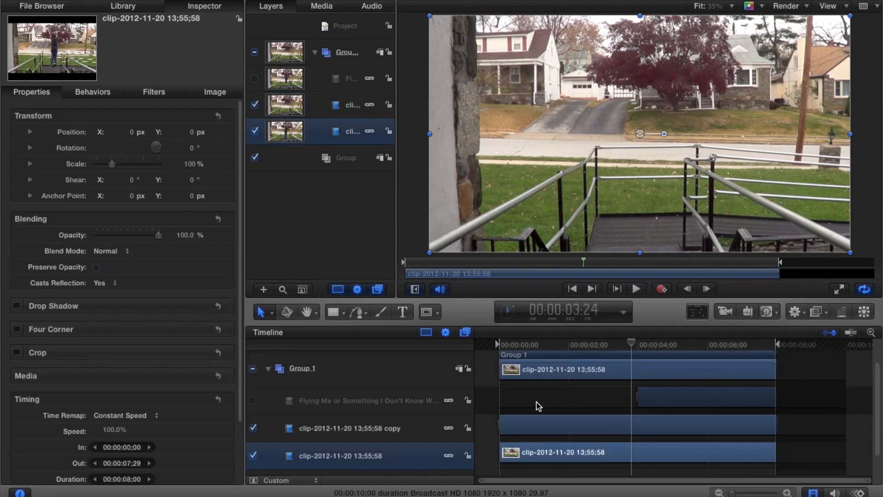
Step: Rename the held background layer as "Clean Plate"
click(389, 425)
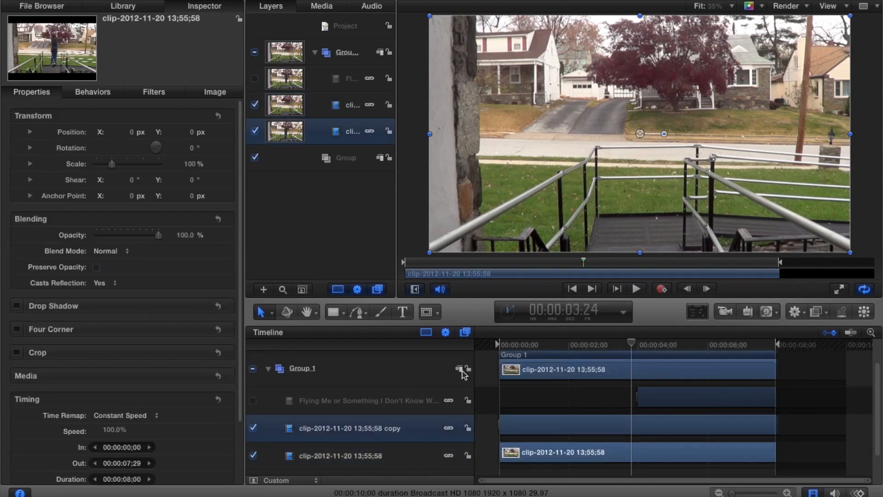
double_click(342, 430)
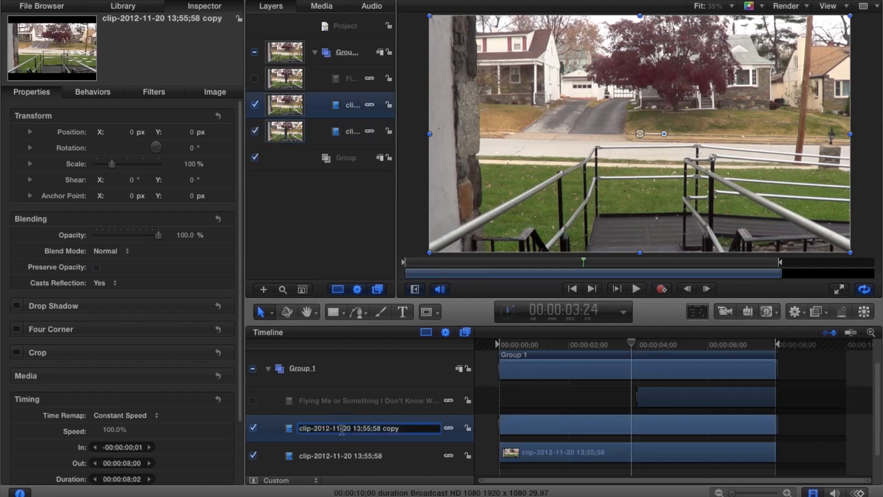
triple_click(343, 428)
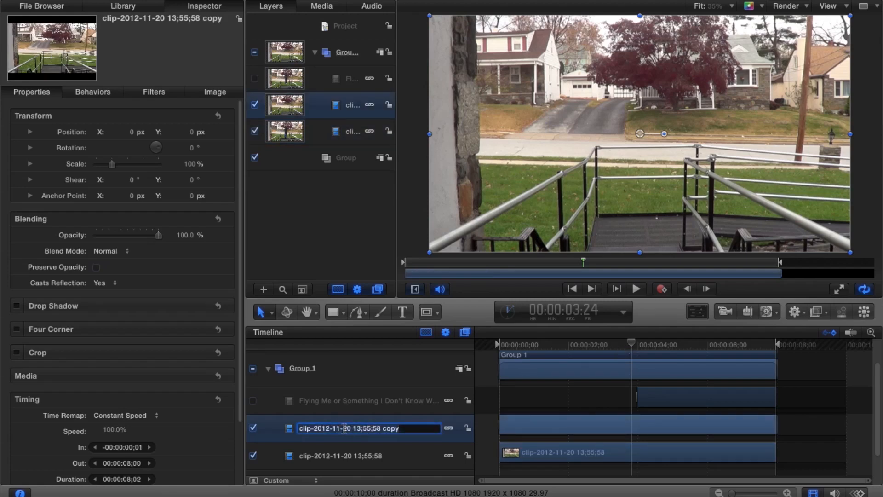
text(Clean Plate)
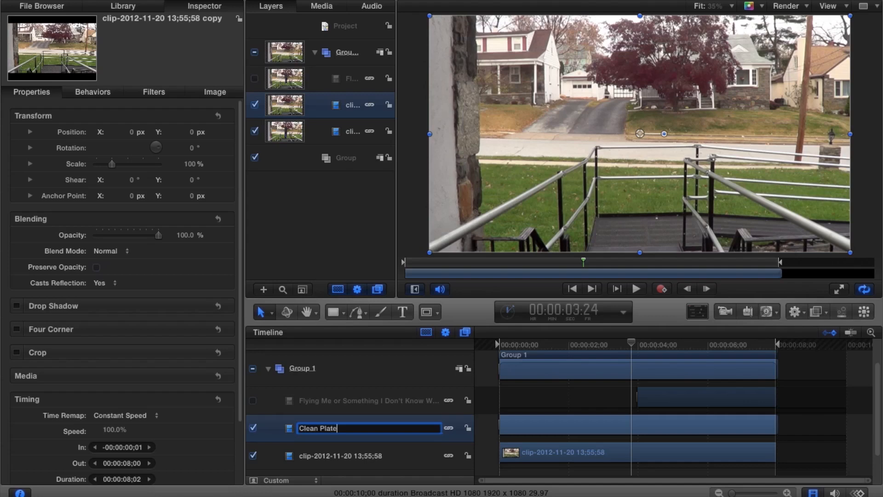
key(Return)
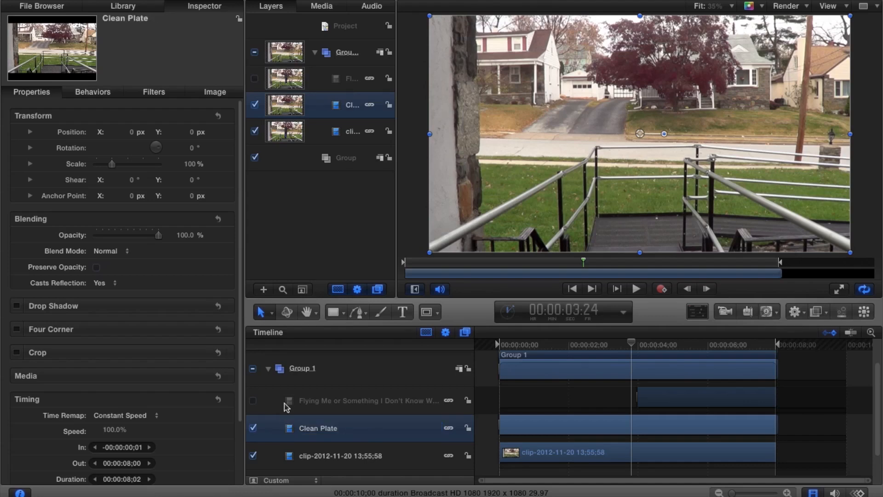
Step: Show the flying layer at 00:00:03;28 and move the Clean Plate layer below the original clip
click(253, 401)
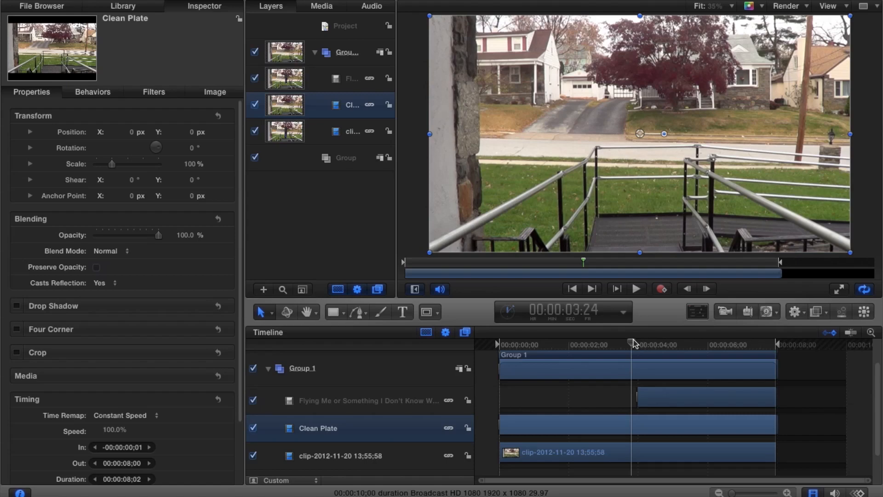
drag(633, 345, 637, 346)
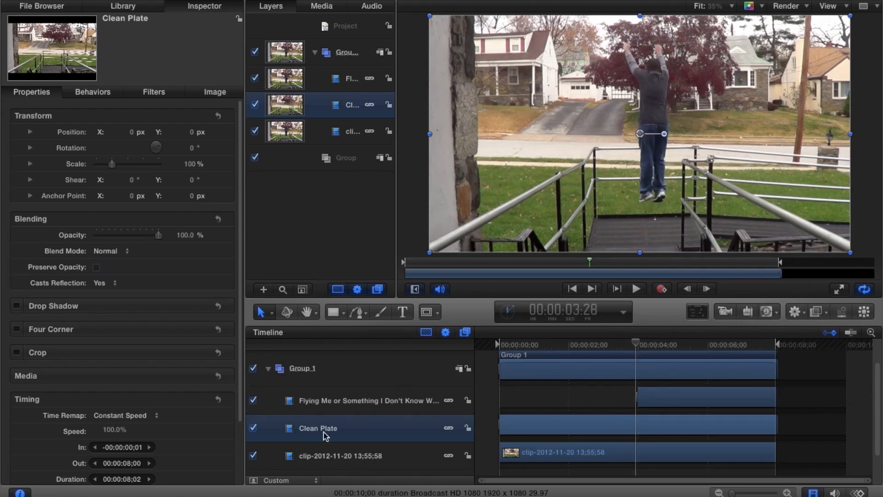
mouse_move(328, 432)
mouse_down()
mouse_move(326, 468)
mouse_move(332, 448)
mouse_up()
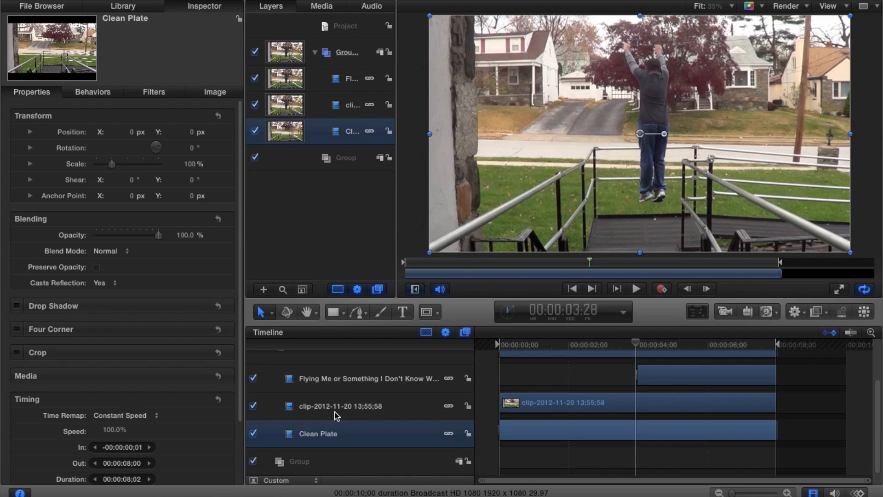
Step: Select the flying layer and inspect where it starts in the timeline and the jumper up close in the canvas
click(343, 405)
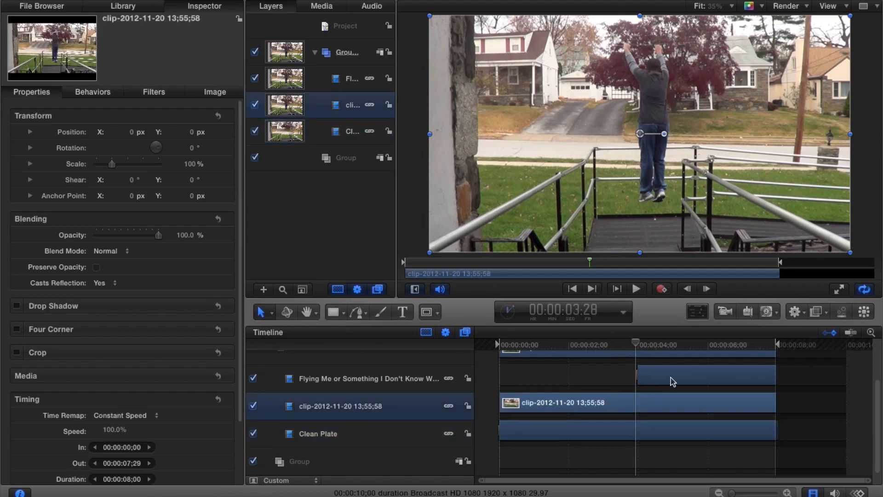
scroll(672, 382, up, 3)
drag(758, 493, 770, 493)
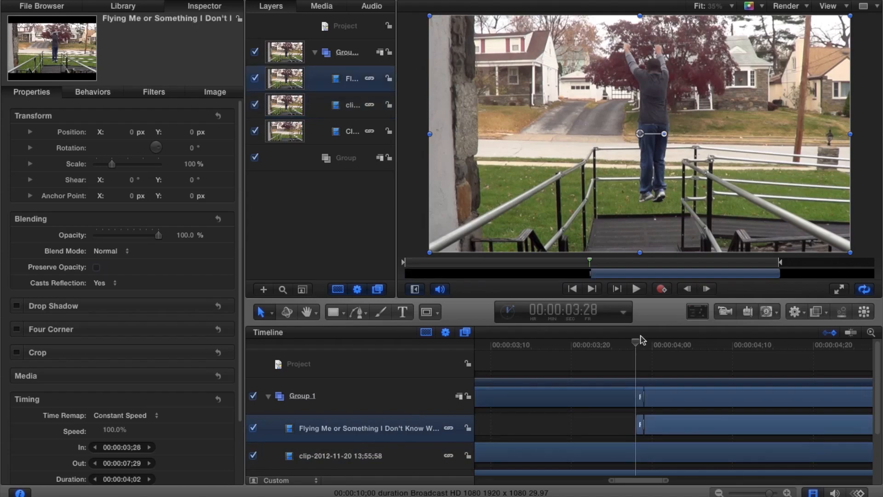
drag(770, 493, 732, 493)
scroll(479, 195, up, 1)
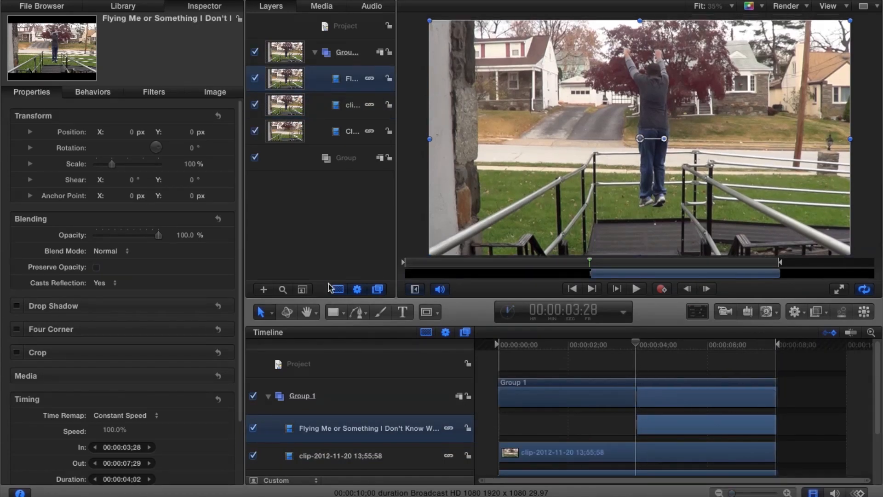
drag(307, 312, 322, 350)
drag(655, 95, 763, 49)
drag(711, 83, 669, 105)
click(260, 313)
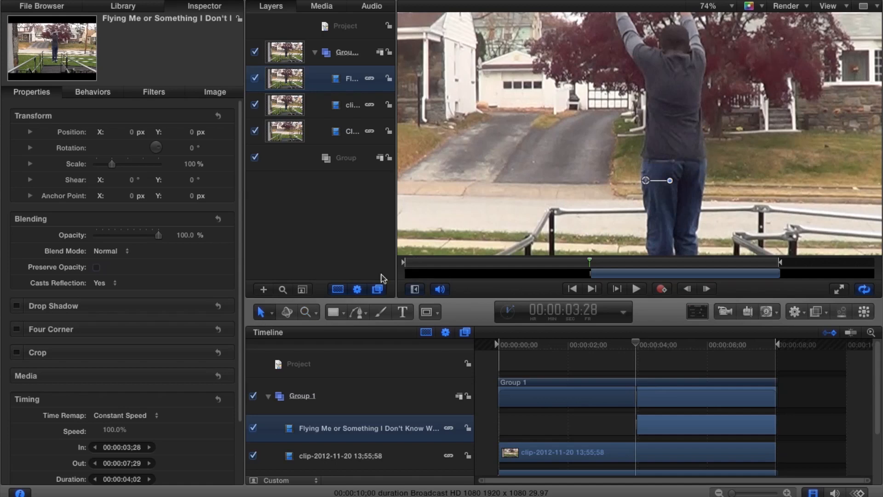
key(shift+z)
Step: Start a Bezier mask on the flying layer, tracing the left side of the jumper's head down to the neck at 131% zoom
click(429, 313)
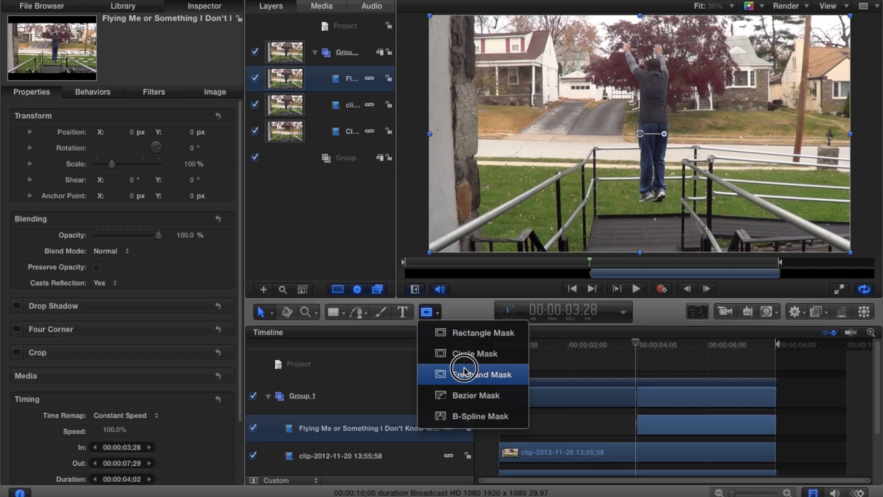
click(481, 397)
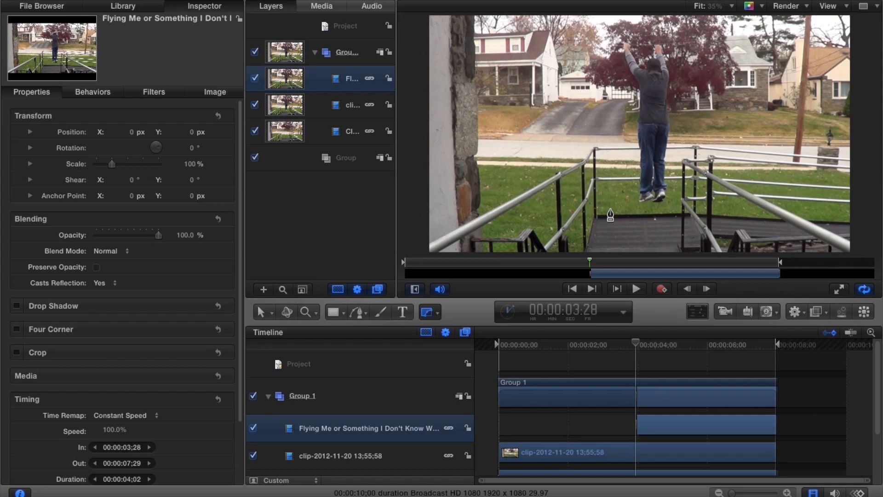
click(315, 312)
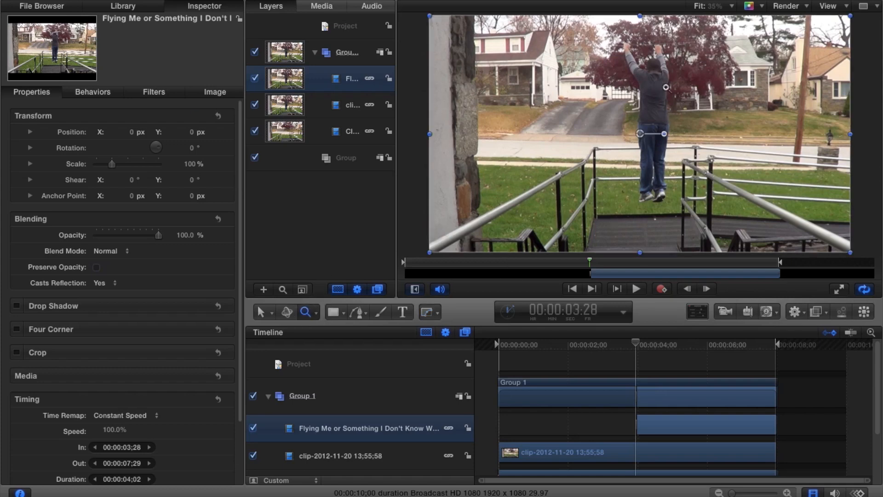
drag(660, 109, 651, 63)
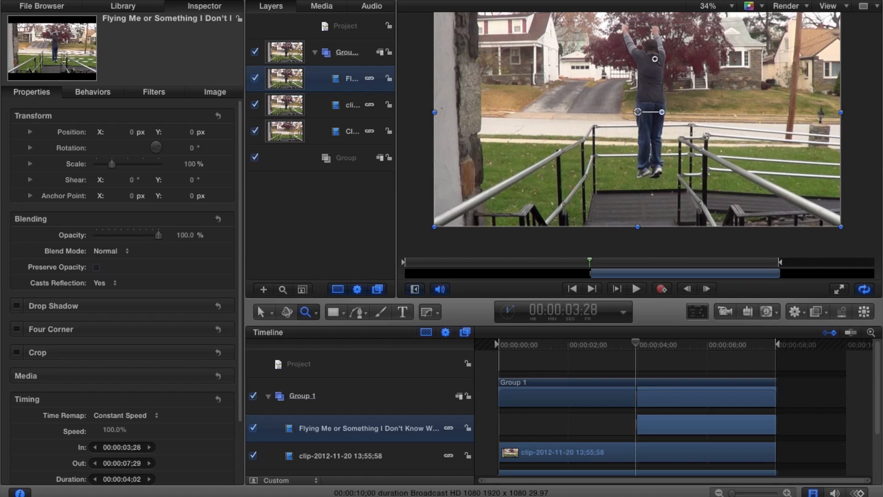
scroll(655, 59, up, 3)
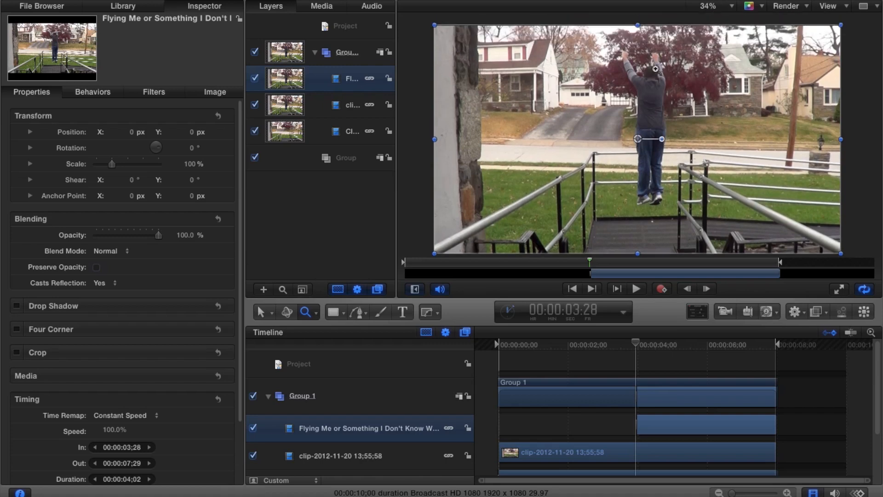
drag(646, 59, 701, 72)
scroll(697, 70, up, 3)
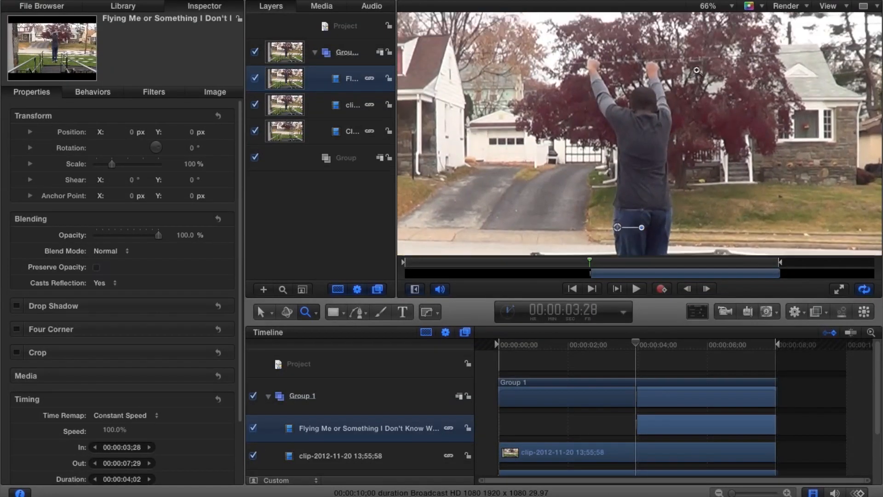
scroll(697, 70, down, 2)
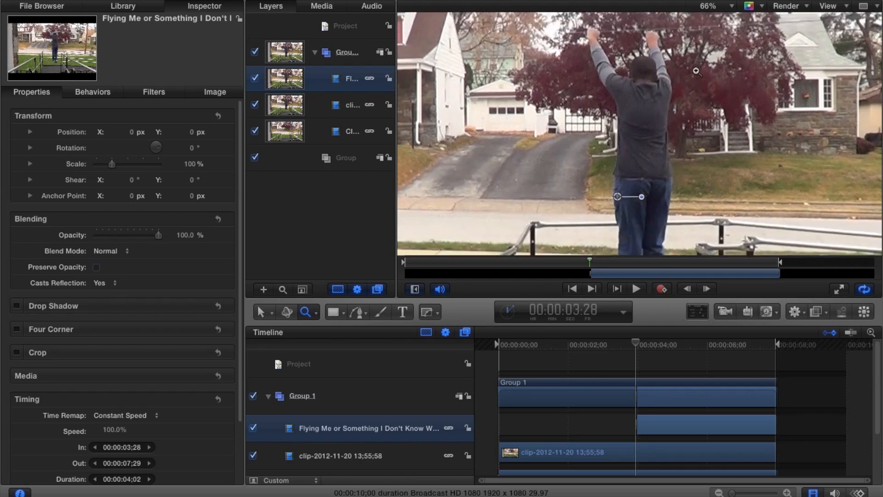
scroll(696, 71, up, 2)
drag(657, 83, 658, 84)
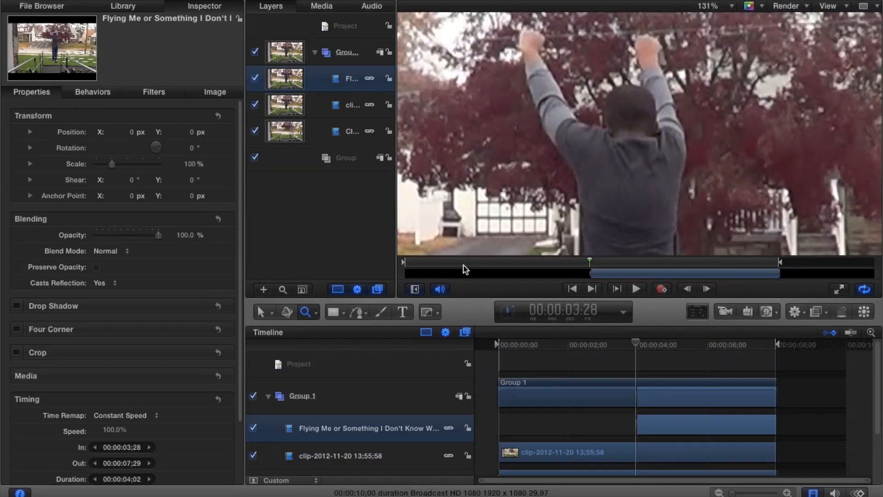
click(428, 313)
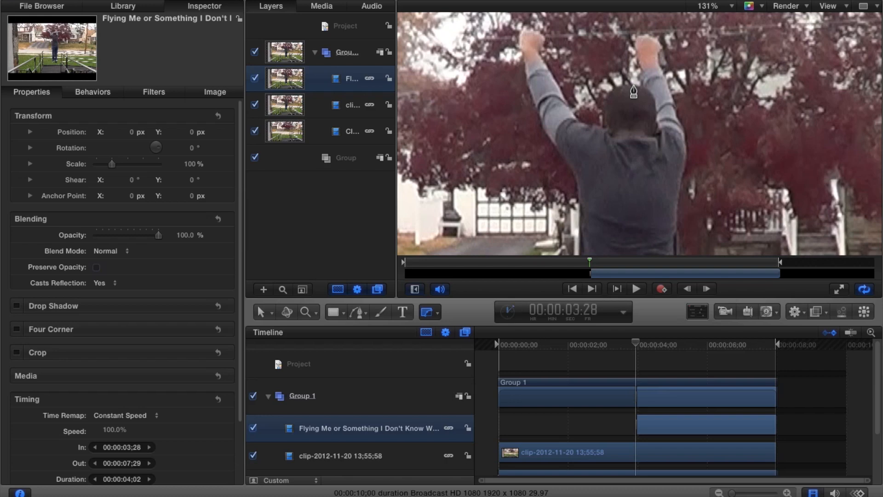
click(634, 85)
click(624, 86)
click(611, 90)
click(607, 96)
click(606, 104)
click(603, 116)
click(610, 125)
click(612, 132)
Step: Continue the mask along the left shoulder and up the inner edge of the left arm around the fist
click(603, 130)
click(581, 123)
click(572, 110)
click(556, 81)
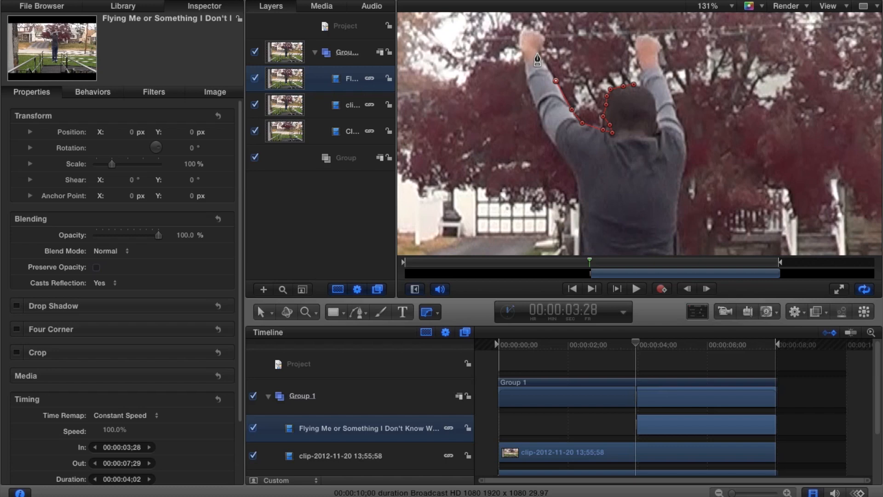
click(544, 65)
click(538, 53)
click(546, 41)
click(520, 35)
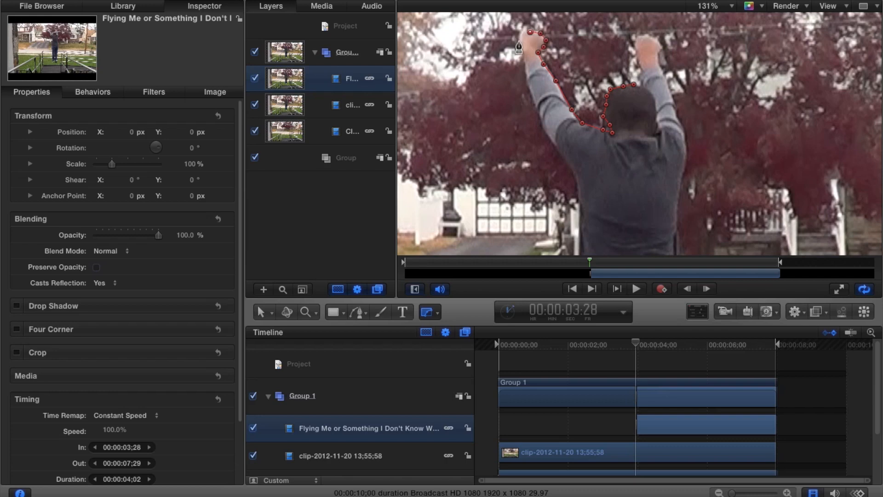
Step: Trace the outer edge of the left arm from the fist down to the side of the torso
click(517, 48)
click(527, 83)
click(531, 95)
click(541, 122)
click(549, 138)
click(557, 150)
click(571, 166)
click(577, 181)
Step: Trace the left side of the torso, hip and upper leg with further mask points
scroll(597, 152, down, 2)
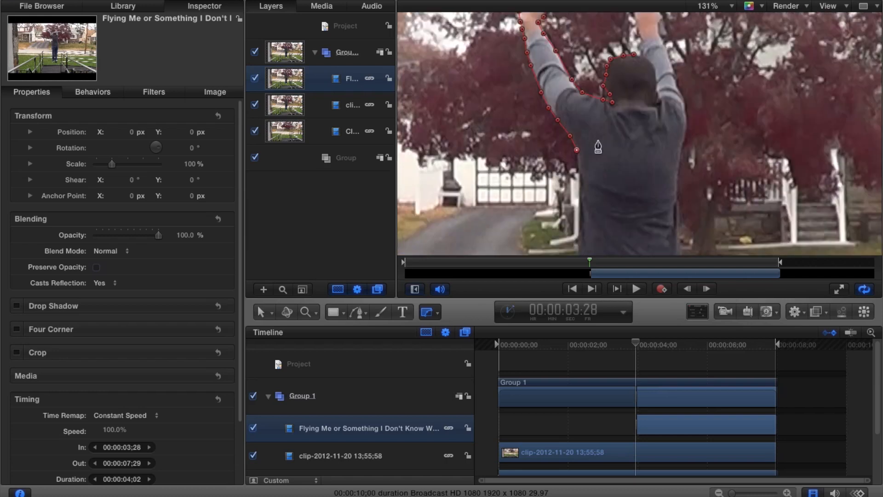
scroll(598, 147, down, 6)
click(579, 115)
click(579, 156)
click(574, 196)
scroll(703, 102, down, 6)
click(573, 110)
click(576, 136)
scroll(613, 150, down, 4)
click(579, 89)
click(585, 104)
click(586, 121)
click(582, 155)
Step: Continue the mask down the lower left leg to the bottom of the left shoe
scroll(608, 164, down, 4)
click(586, 94)
click(585, 104)
click(587, 117)
click(581, 159)
click(580, 174)
click(581, 184)
click(588, 190)
click(575, 206)
click(581, 218)
Step: Trace the mask between the jumper's legs and around the right shoe to the outer right leg
click(629, 205)
click(630, 166)
click(629, 64)
click(633, 112)
click(624, 161)
click(636, 184)
click(634, 199)
click(624, 217)
click(629, 221)
click(648, 221)
click(663, 219)
click(673, 197)
click(676, 157)
click(667, 147)
Step: Trace the outer edge of the right leg and the right side of the torso up toward the shoulder
scroll(703, 120, up, 5)
click(668, 224)
click(670, 176)
click(672, 151)
click(683, 69)
scroll(718, 55, up, 6)
click(683, 138)
click(679, 115)
scroll(755, 139, up, 5)
click(676, 163)
click(681, 134)
click(690, 113)
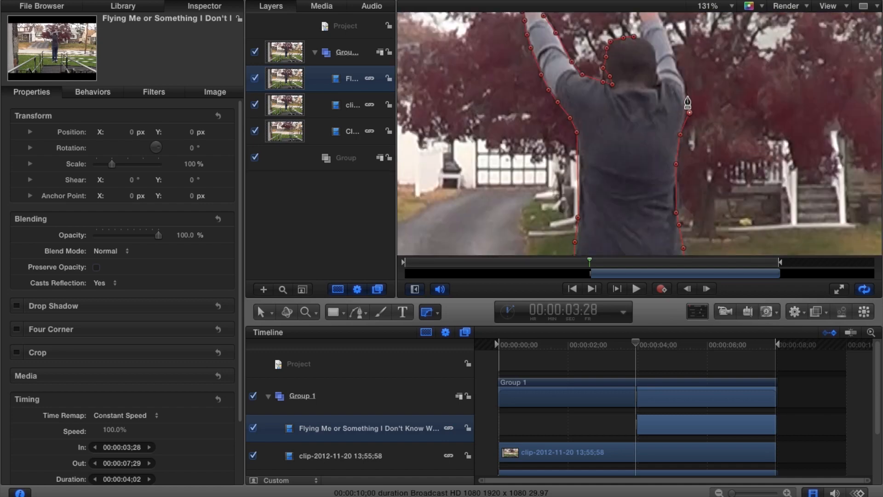
Step: Trace the right shoulder and the outer edge of the right arm up to the fist
click(687, 97)
scroll(686, 85, up, 3)
click(678, 129)
click(664, 91)
click(662, 85)
click(657, 86)
click(656, 71)
click(663, 66)
Step: Trace around the right fist and down the inner forearm to the head, closing the Bezier mask around the jumper
click(649, 55)
click(639, 54)
click(635, 55)
click(634, 63)
click(634, 71)
click(639, 81)
click(637, 92)
click(643, 101)
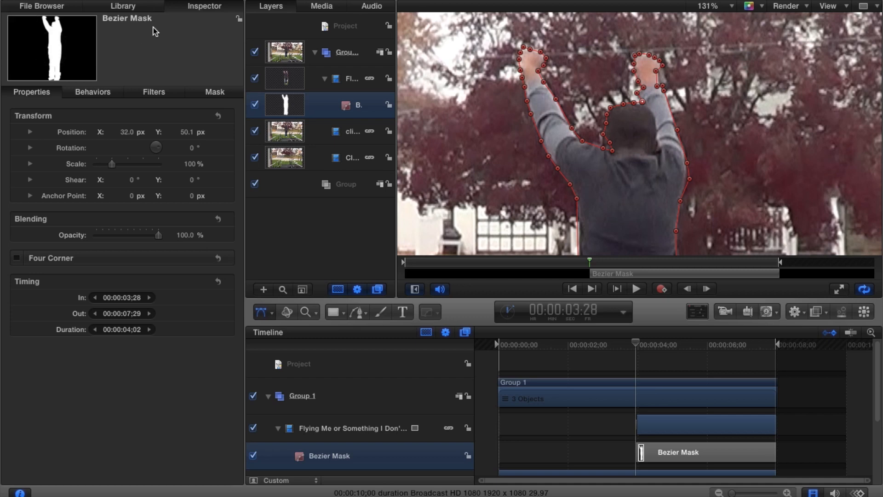
mouse_move(43, 19)
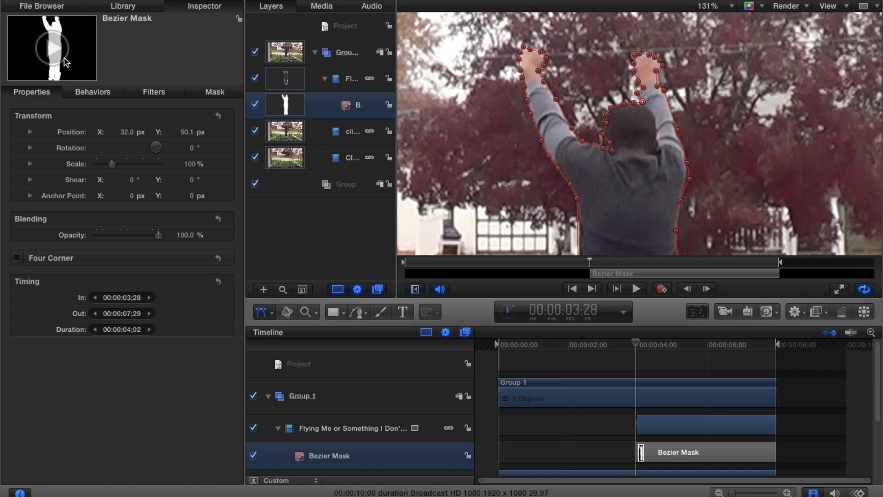
click(717, 7)
click(708, 30)
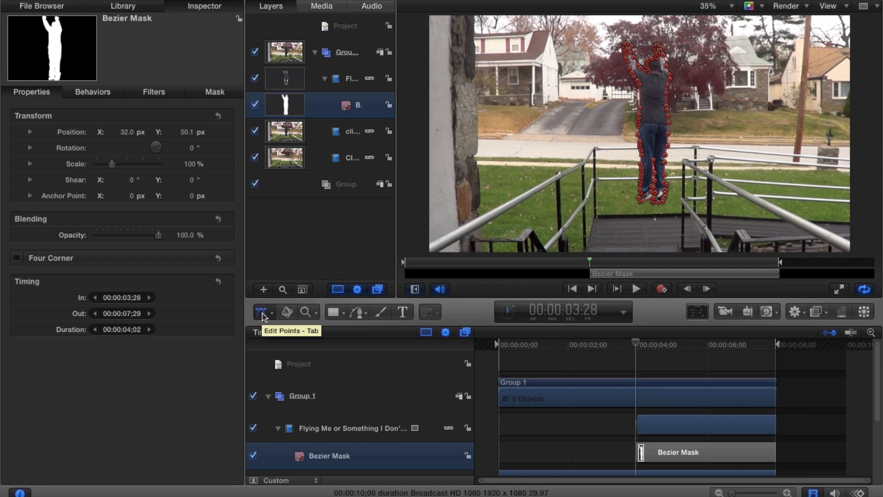
Step: Switch from editing mask points to the Transform tool, collapse the masked jumper layer and select it
click(267, 315)
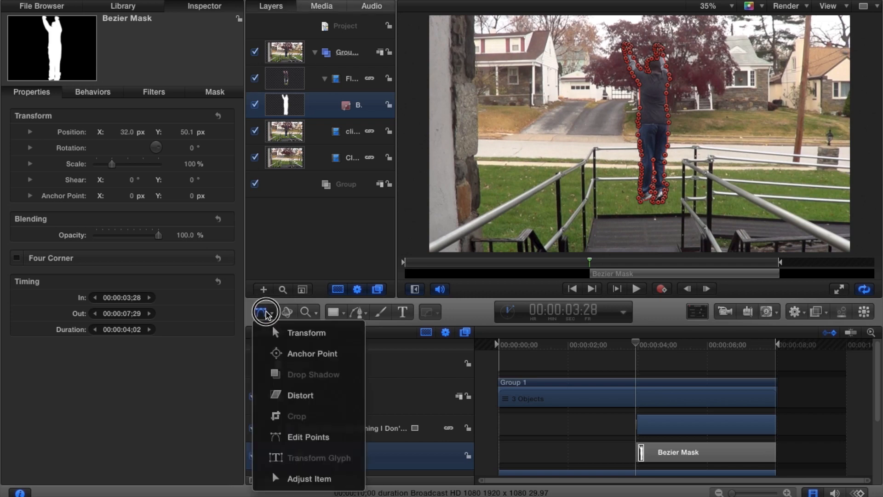
click(280, 333)
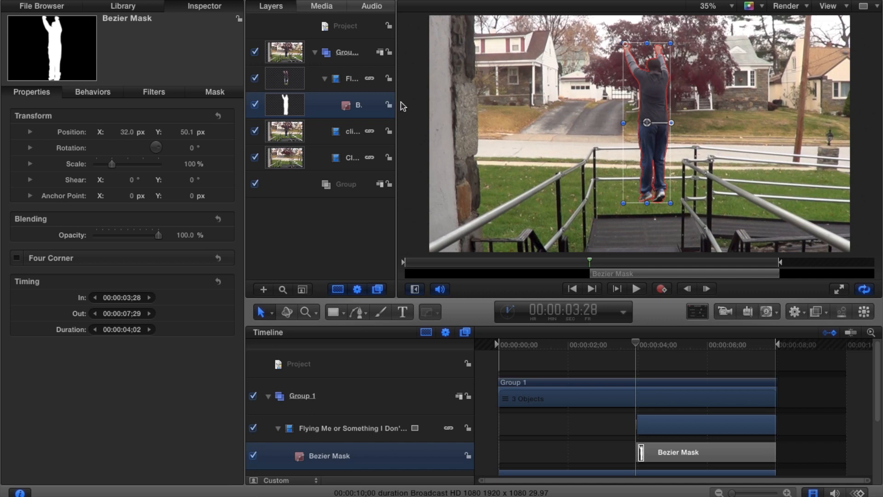
click(325, 79)
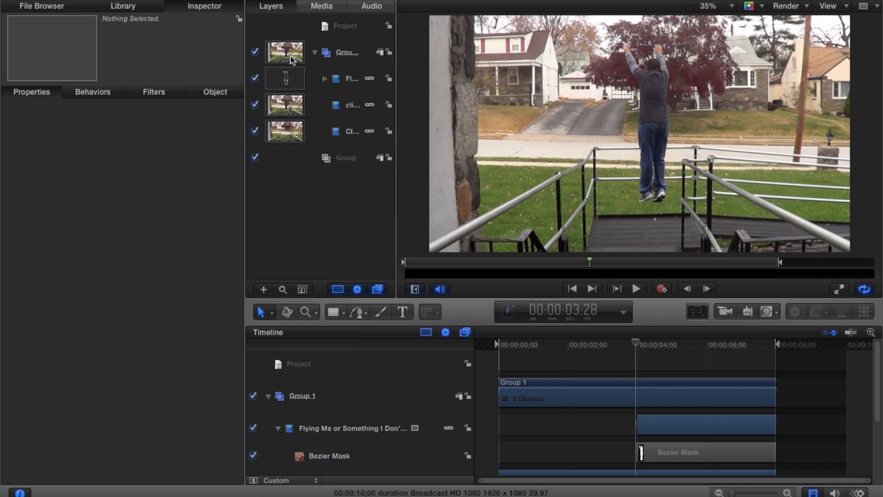
click(337, 80)
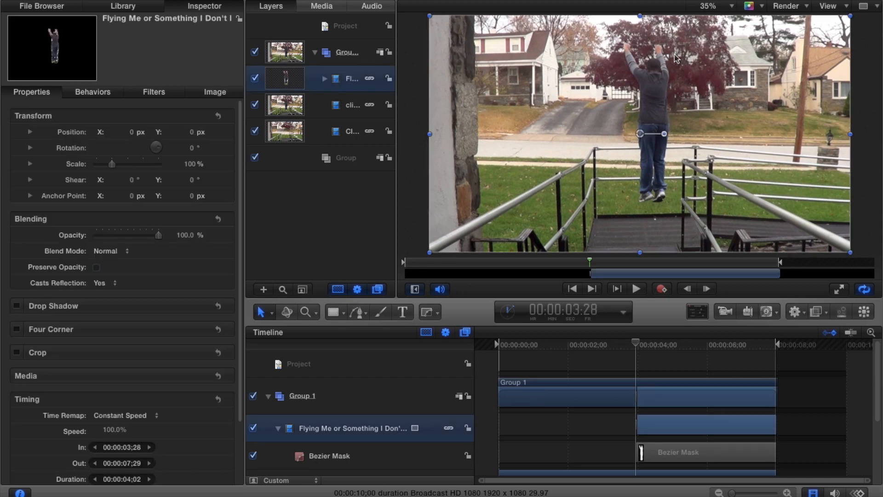
Step: Test the cutout by moving the masked jumper sideways over the footage, and undo the move
drag(670, 90, 748, 90)
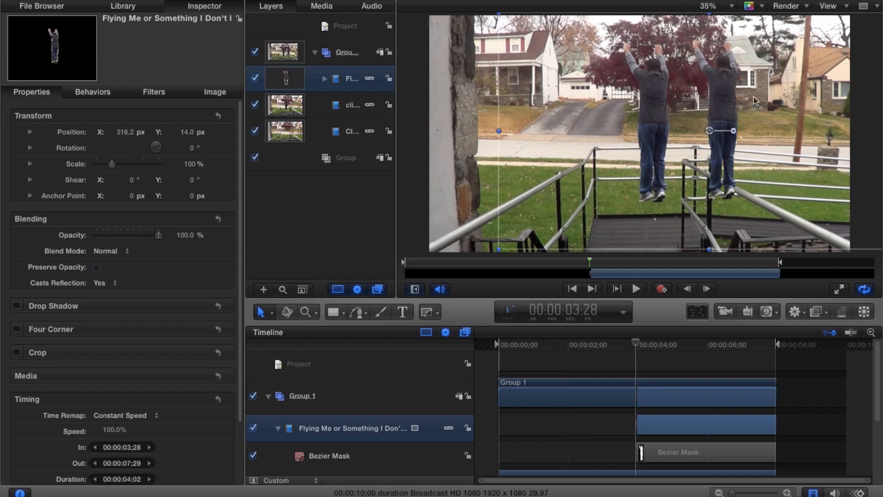
key(super+z)
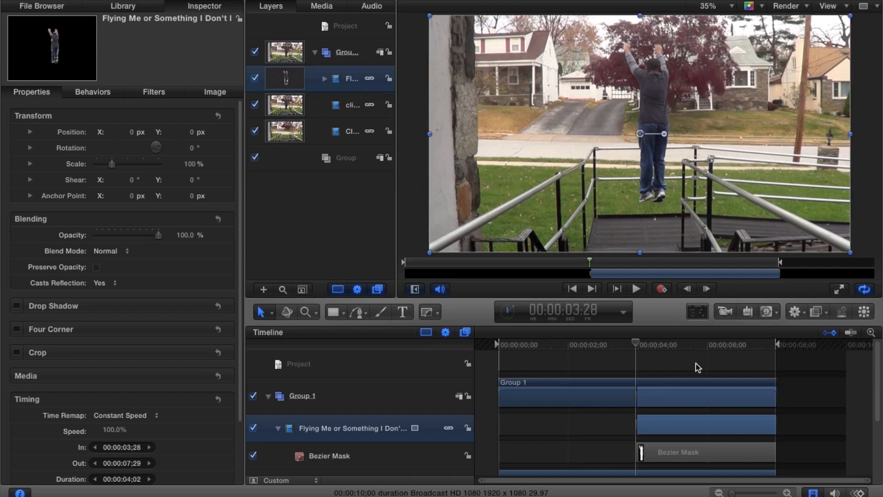
scroll(697, 367, down, 3)
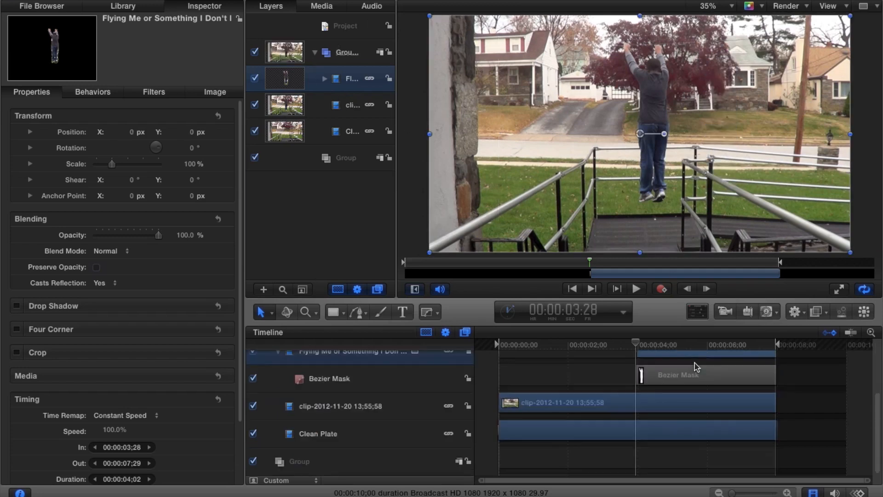
click(352, 405)
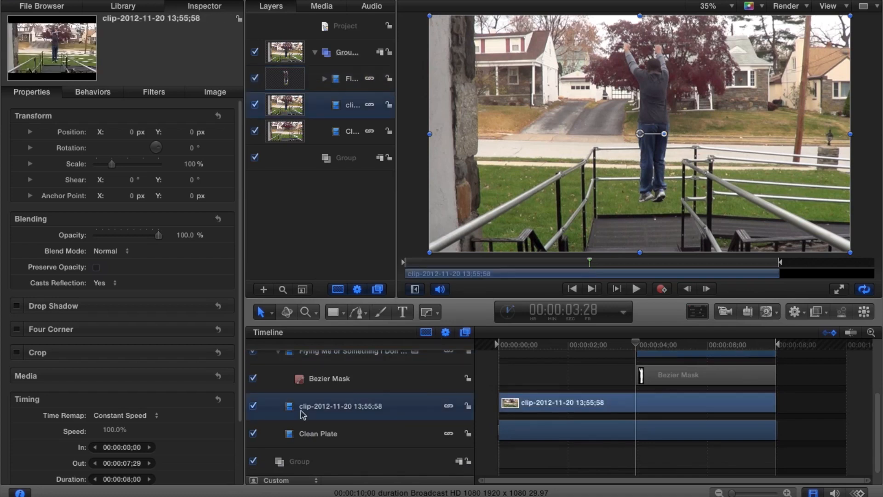
click(350, 405)
double_click(367, 404)
click(371, 405)
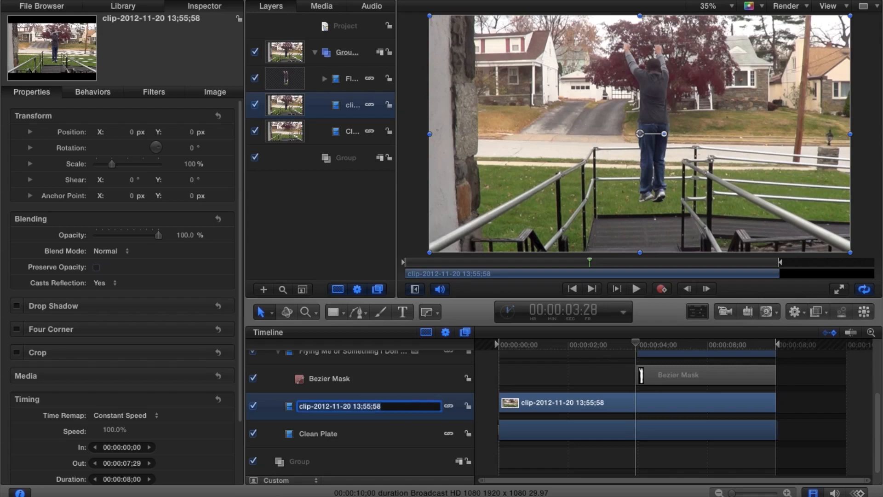
text(Moving Footage)
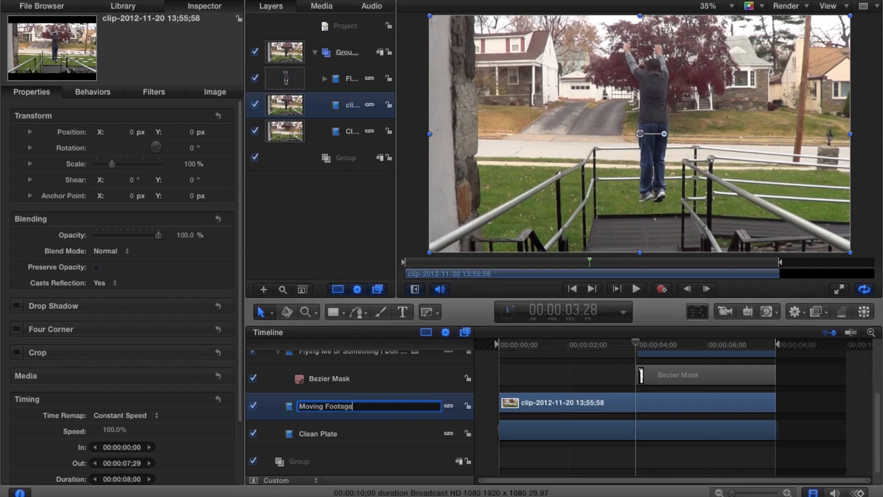
key(Return)
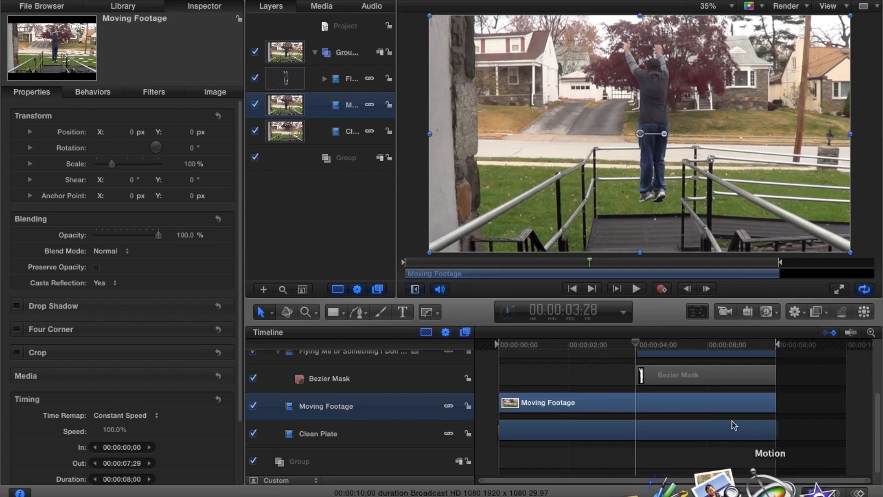
Step: Trim the Moving Footage clip to end at 00:00:03;27, and select the masked jumper layer at 00:00:03;28
click(689, 288)
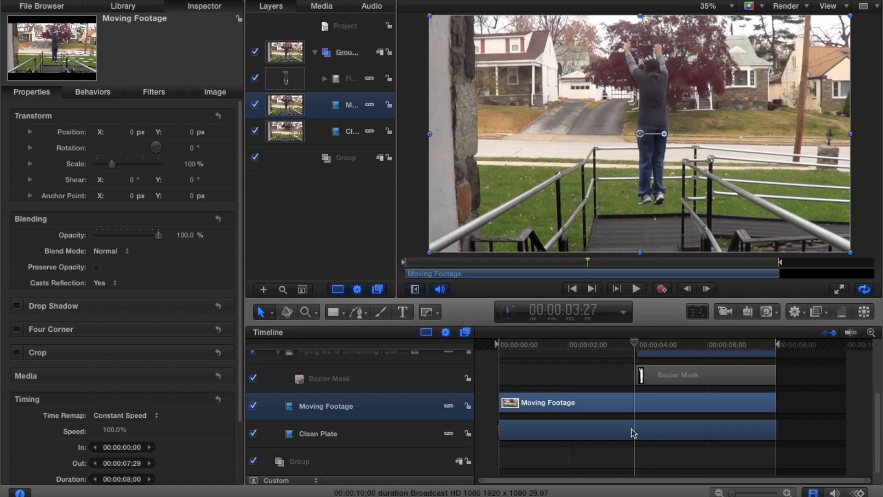
key(o)
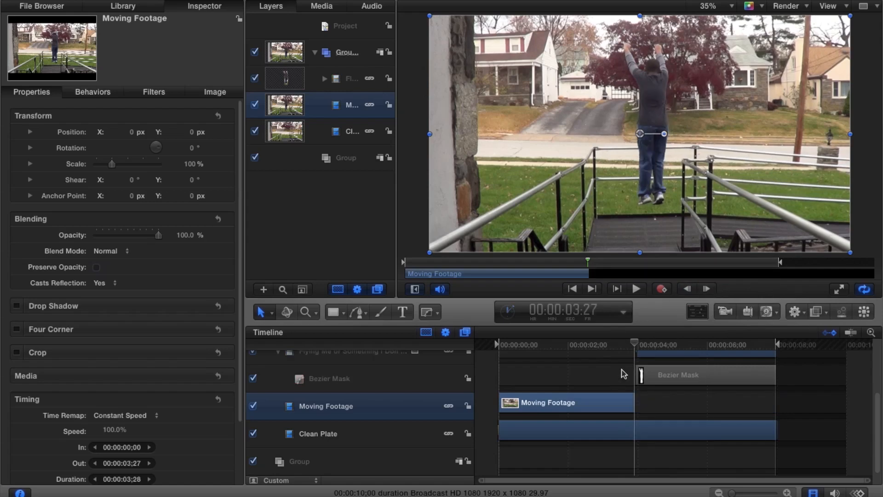
click(712, 289)
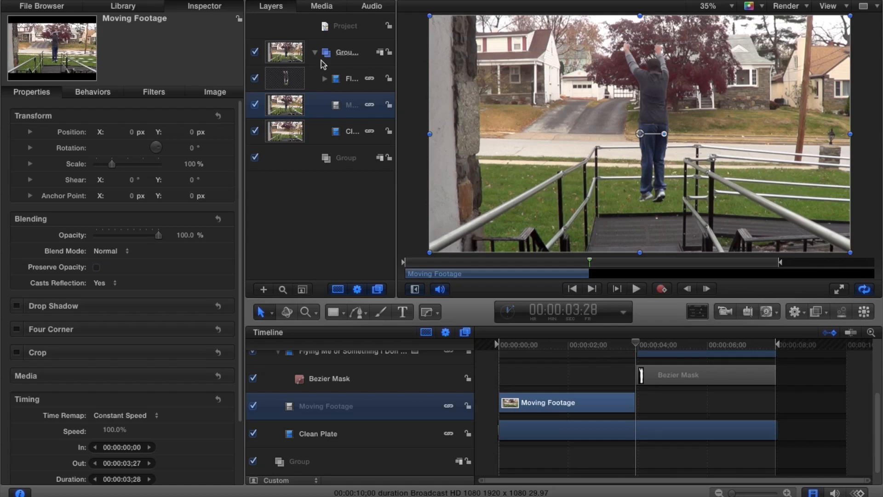
click(321, 78)
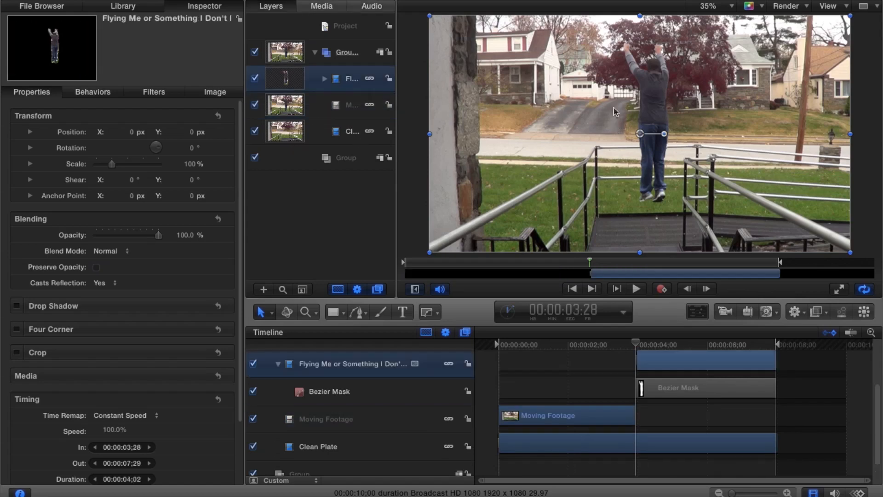
Step: Try raising the masked jumper above the clean plate, and undo the move
drag(659, 162, 659, 125)
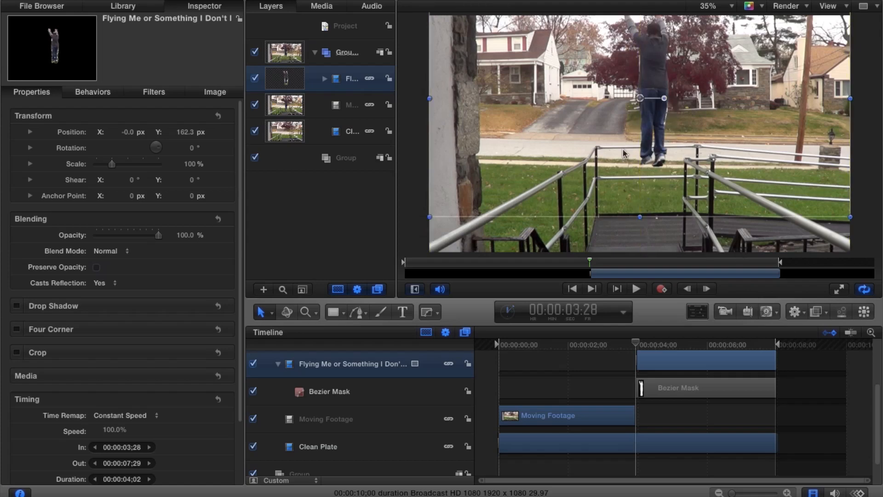
key(super+z)
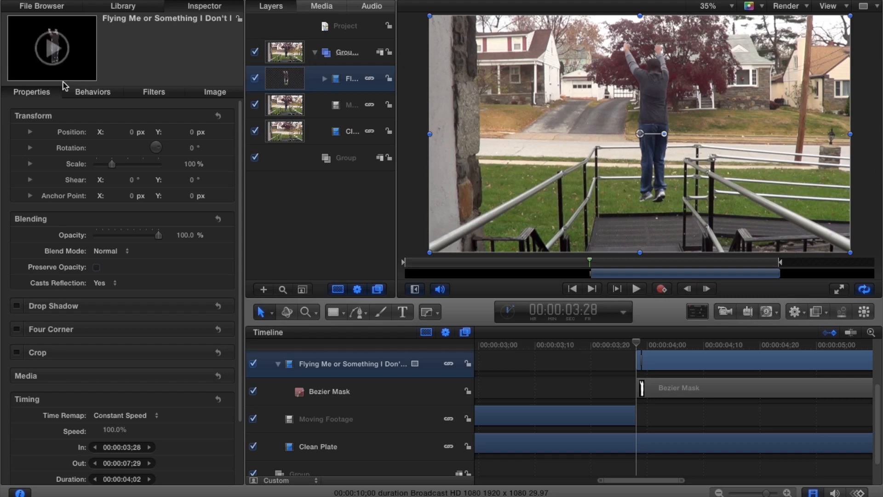
Step: Add a position keyframe to the masked jumper layer at 00:00:03;28
mouse_move(224, 132)
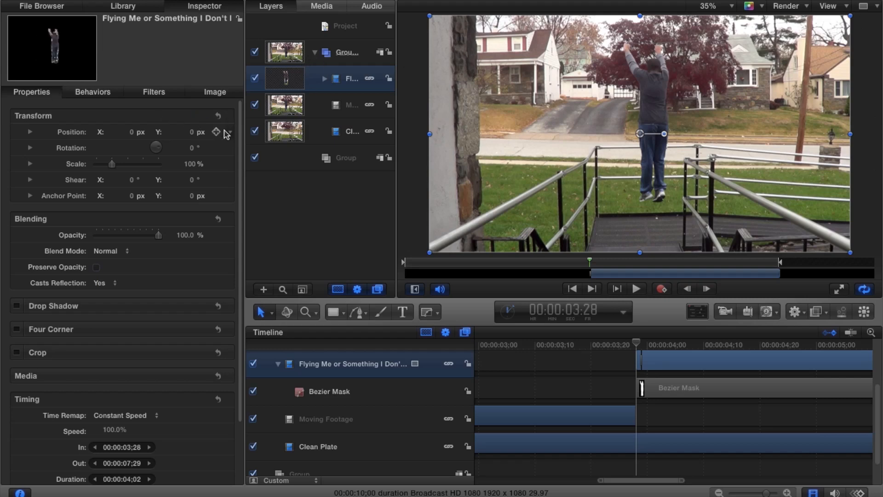
click(216, 132)
drag(637, 347, 661, 348)
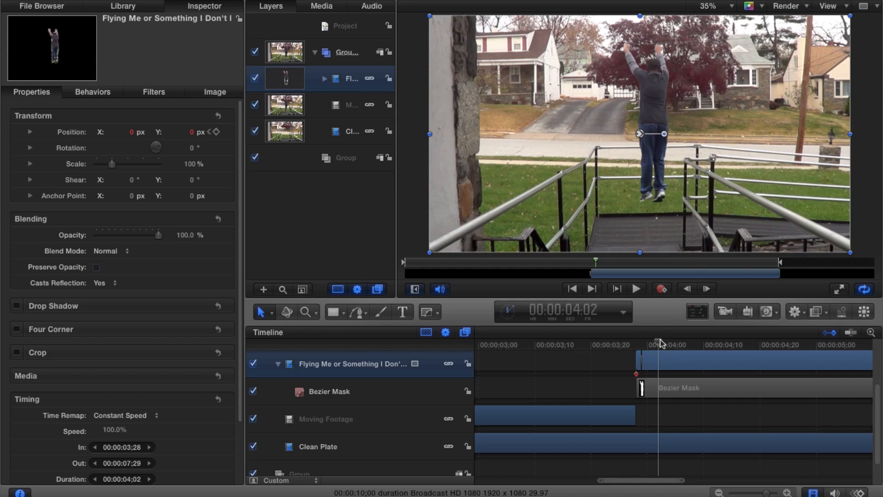
drag(652, 344, 638, 346)
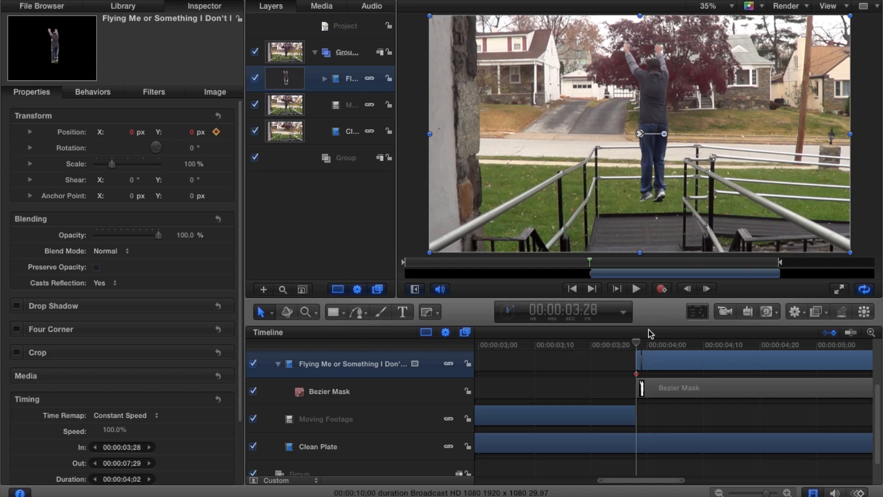
Step: At 00:00:04;02, keyframe the masked jumper layer up out of the frame, at about X -33.3 px and Y 908.3 px
click(707, 289)
click(707, 289)
click(707, 289)
click(707, 289)
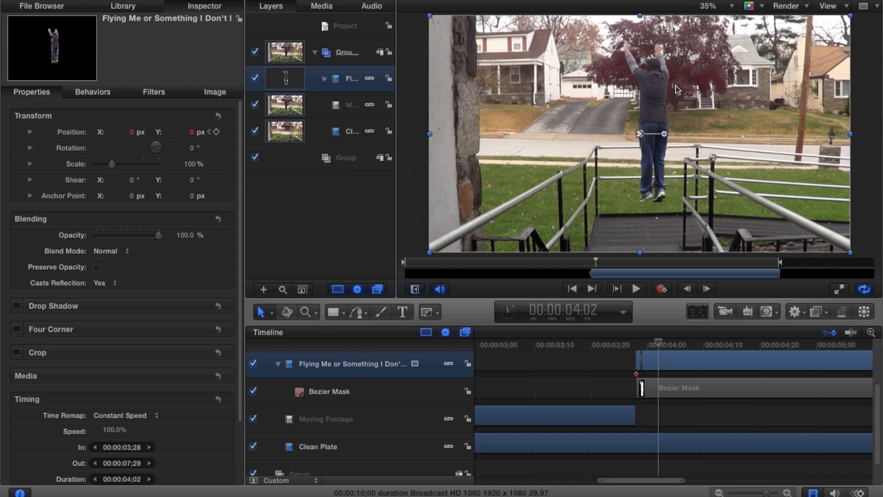
click(709, 6)
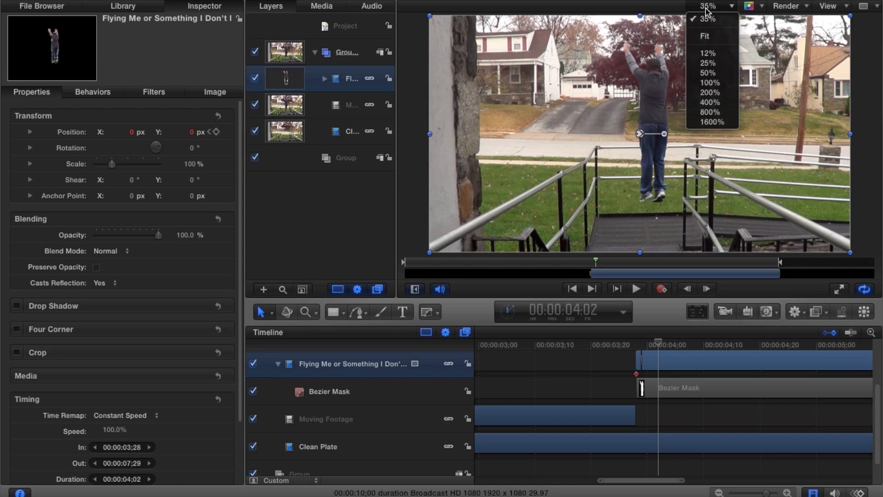
click(719, 54)
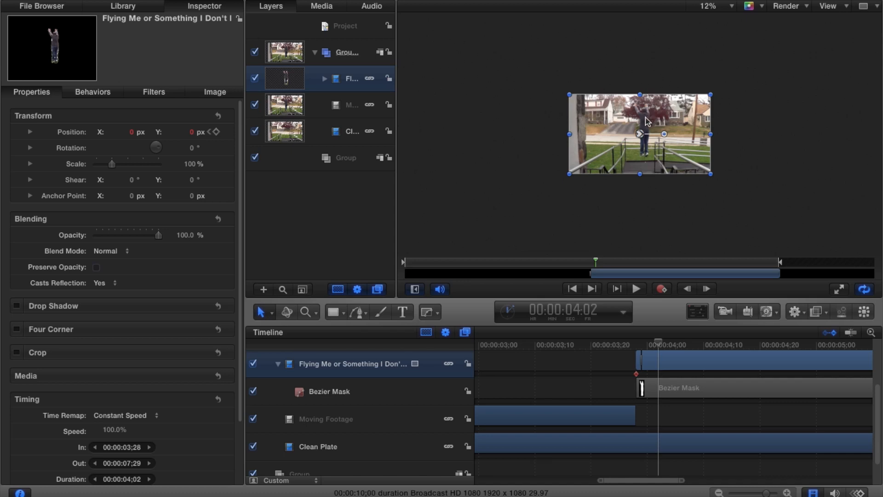
drag(648, 121, 643, 54)
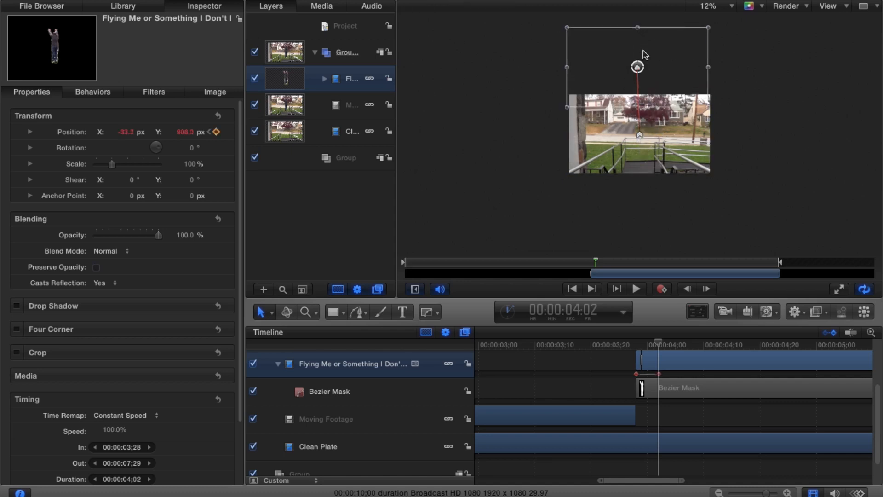
click(711, 6)
key(Return)
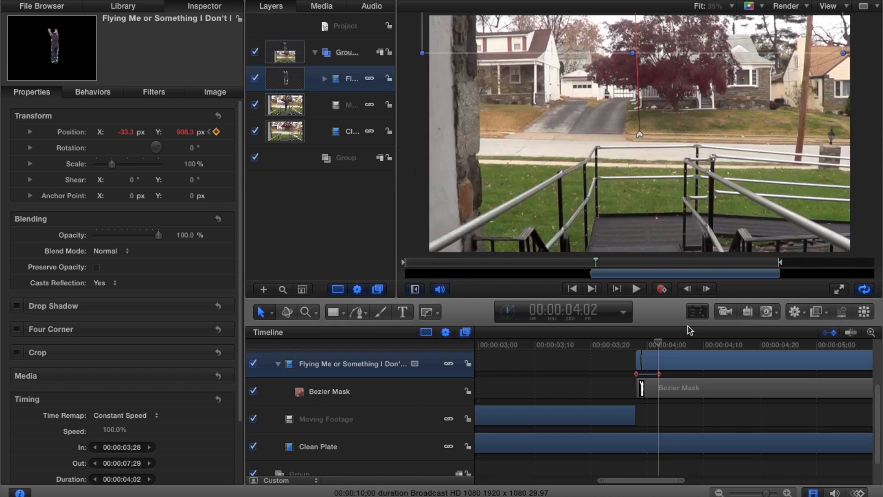
Step: Play back and scrub through the takeoff to check the jumper's upward flight, ending at 00:00:03;28
drag(647, 340, 619, 340)
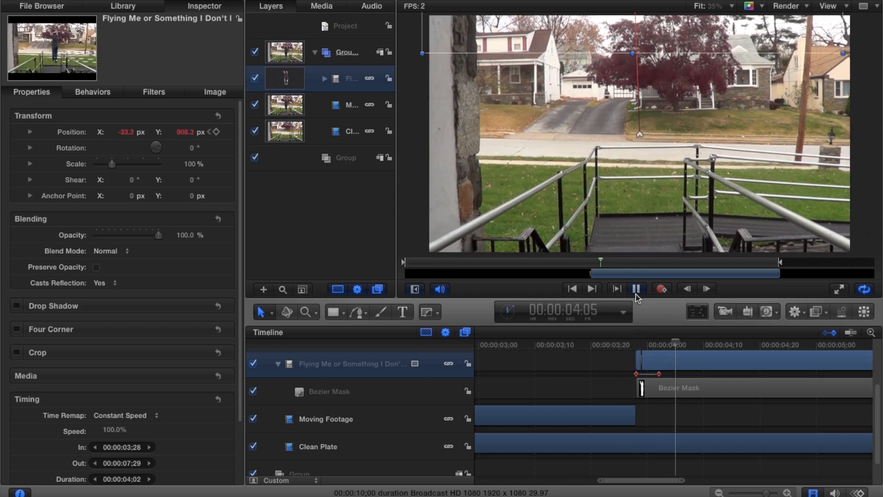
click(636, 289)
drag(766, 493, 745, 493)
drag(720, 342, 617, 349)
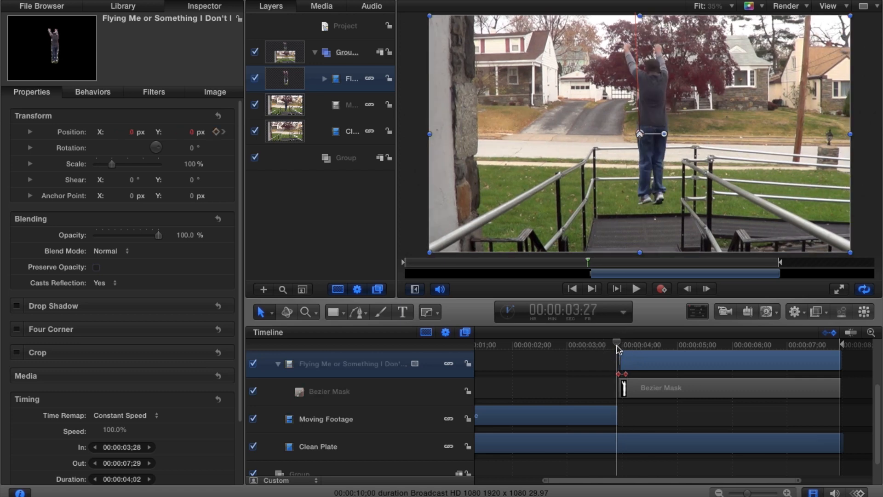
drag(746, 493, 775, 493)
drag(608, 346, 638, 348)
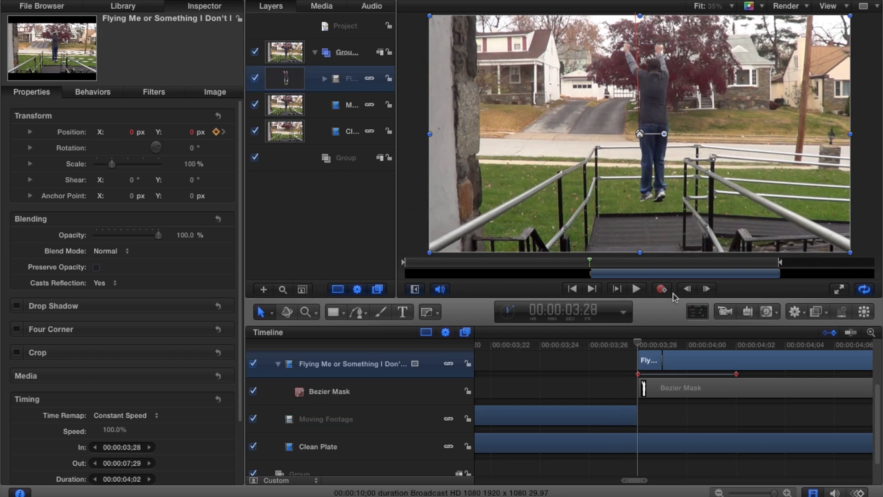
Step: Set the canvas render resolution to Quarter for playback
click(791, 6)
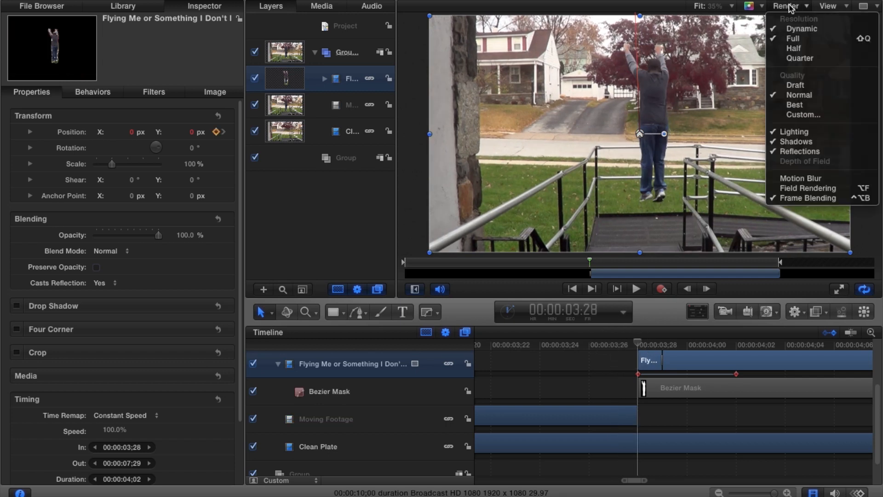
click(791, 3)
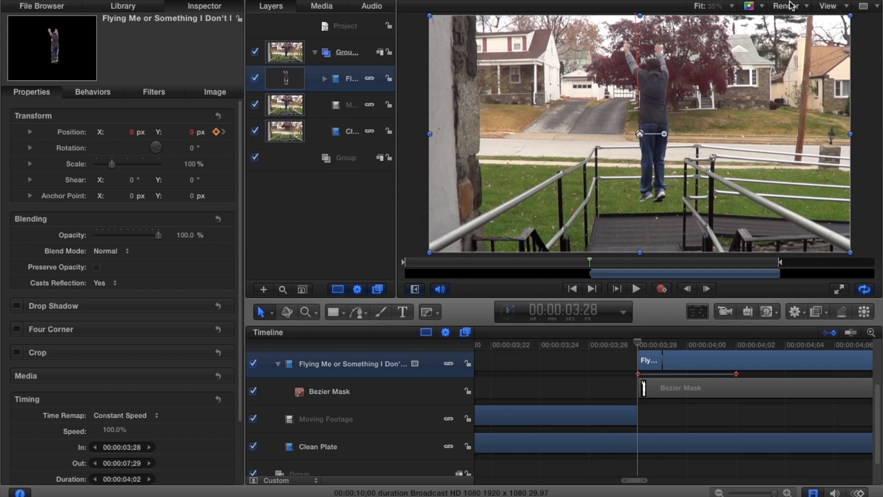
click(791, 5)
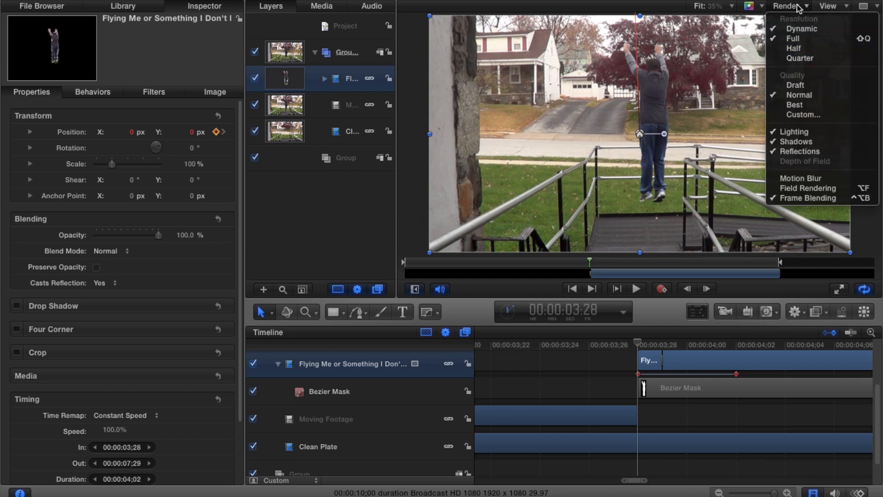
click(801, 58)
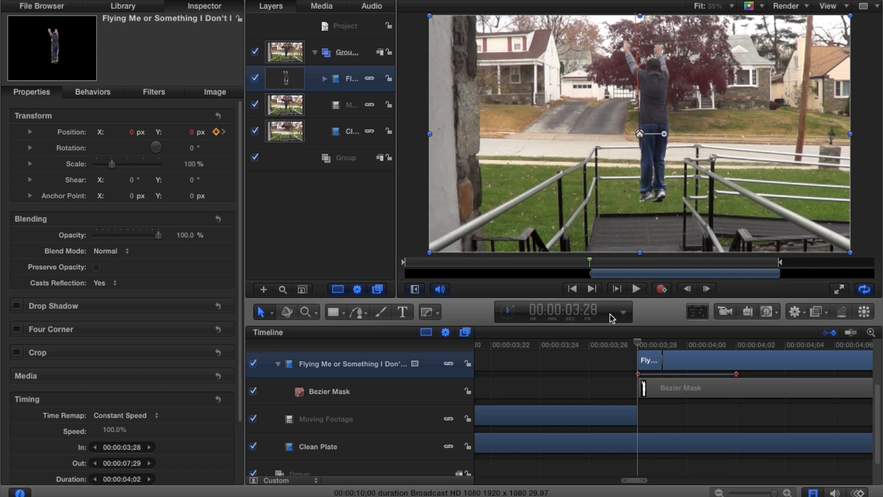
Step: Play back the flying effect from about 00:00:03;14, just before the jump, to check the takeoff
click(637, 289)
click(639, 290)
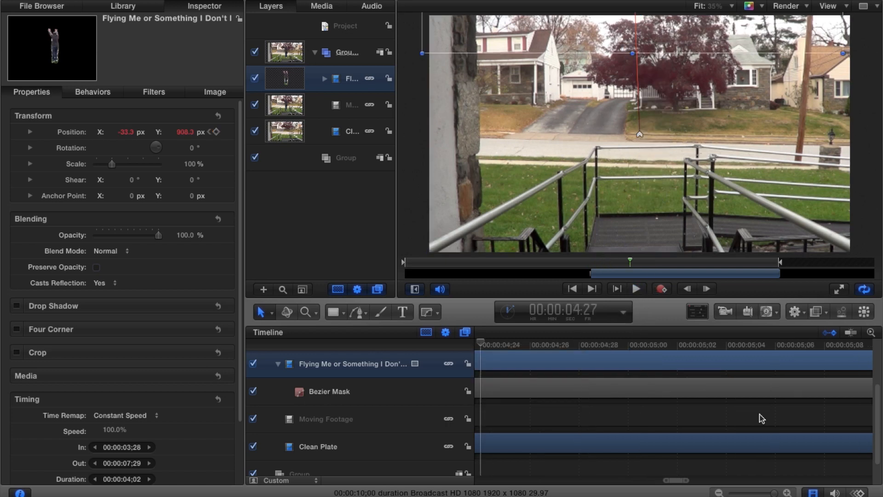
click(756, 493)
drag(756, 492, 669, 479)
drag(618, 349, 526, 344)
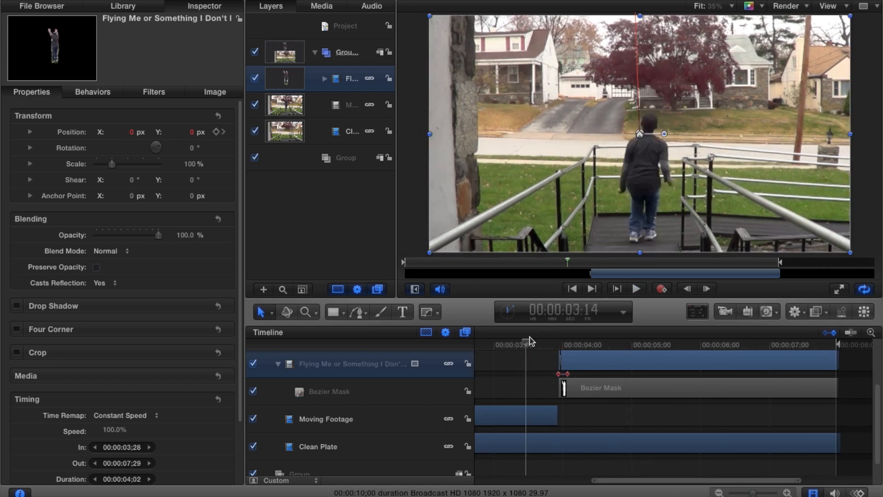
click(635, 290)
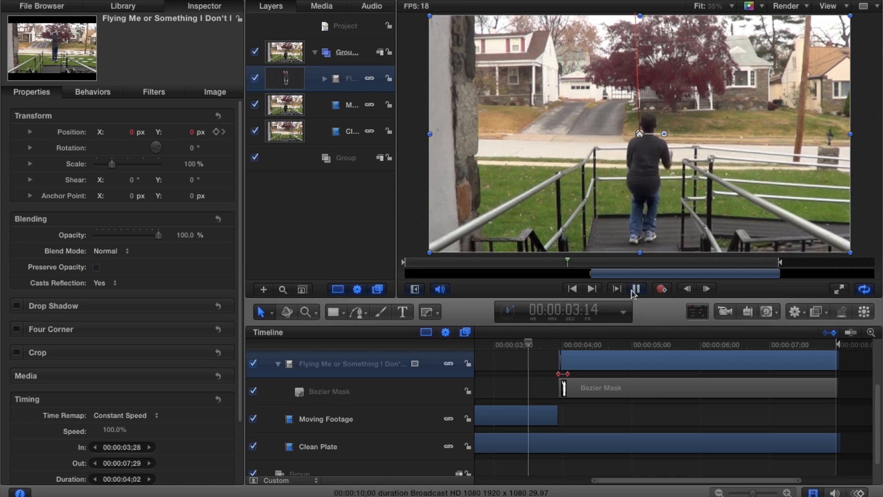
Step: Replay and scrub the takeoff from about 00:00:03;26 to check the cut from the moving footage to the flying layer
click(635, 290)
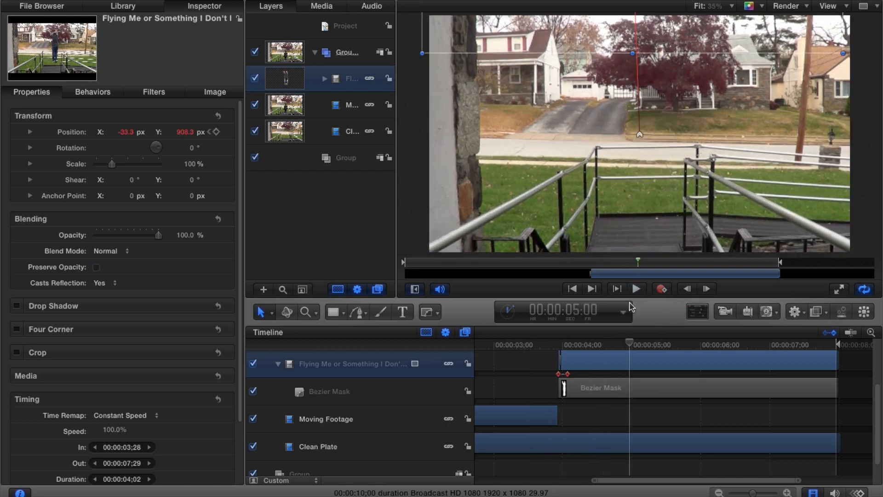
click(555, 346)
click(636, 289)
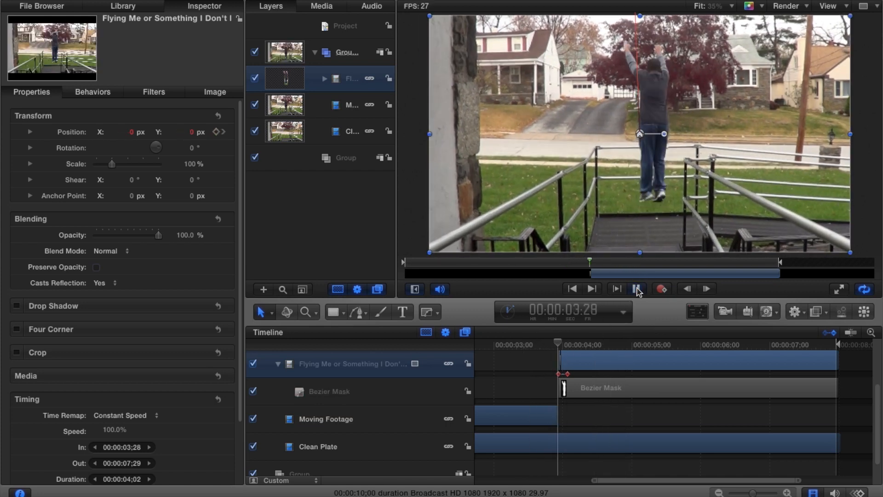
click(636, 289)
drag(613, 349, 557, 351)
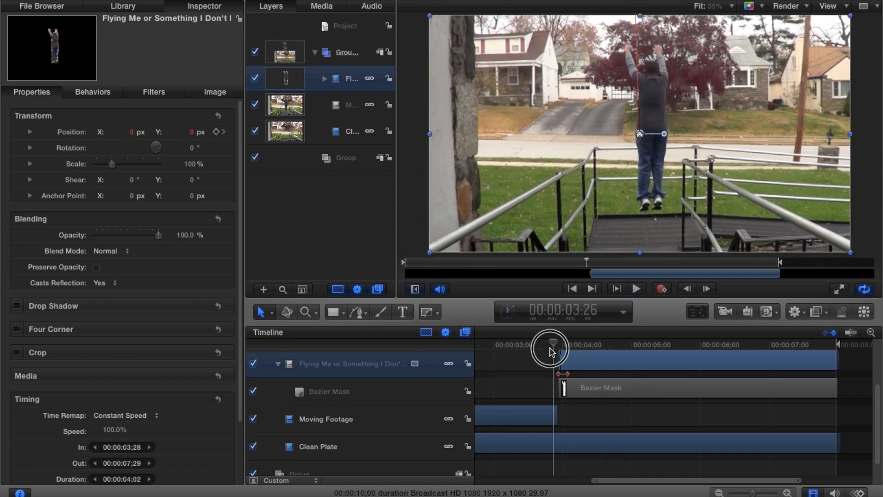
click(638, 290)
click(638, 290)
drag(607, 349, 555, 357)
Step: At 00:00:03;28, add a Directional Blur filter to the masked jumper layer
drag(758, 492, 762, 493)
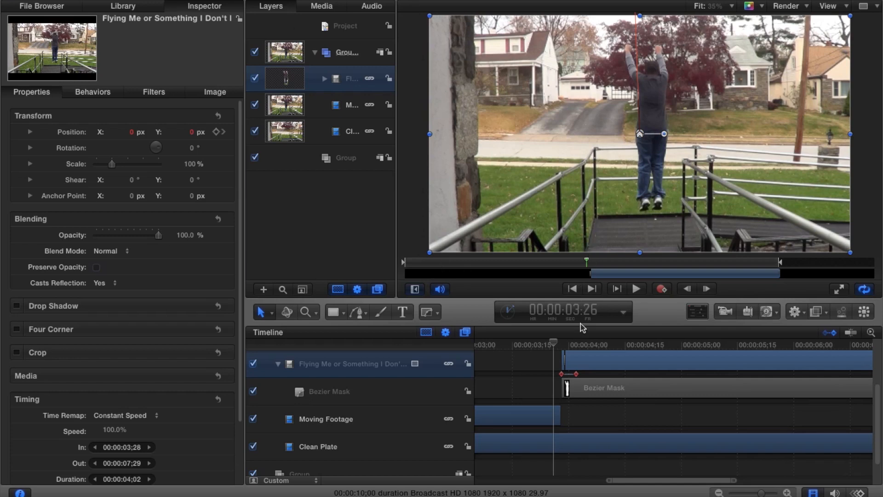
drag(559, 348, 561, 343)
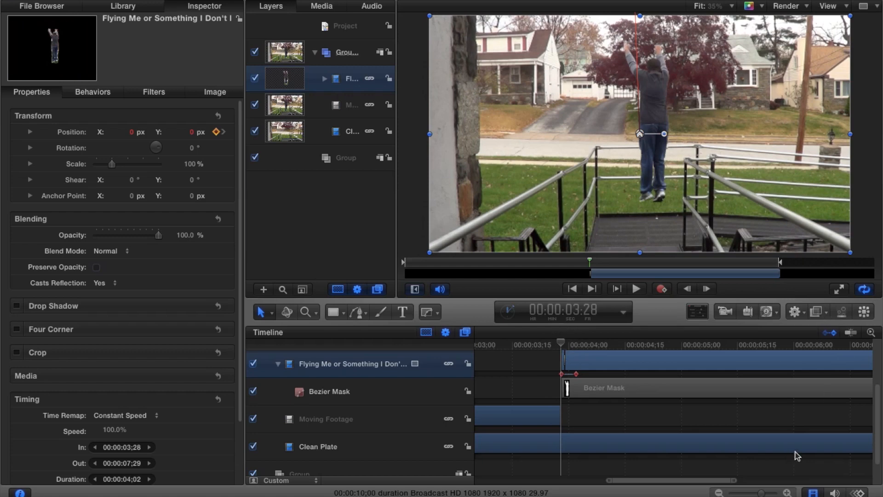
scroll(799, 438, up, 2)
scroll(799, 434, down, 3)
scroll(817, 389, up, 3)
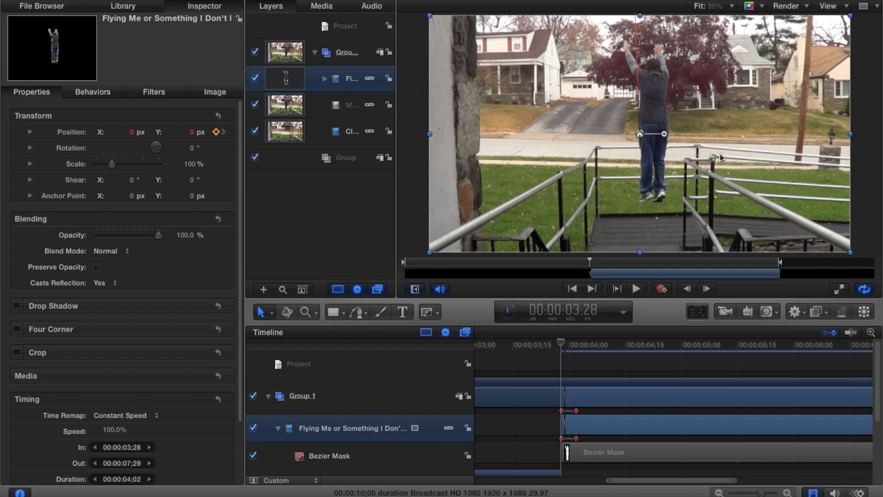
click(817, 312)
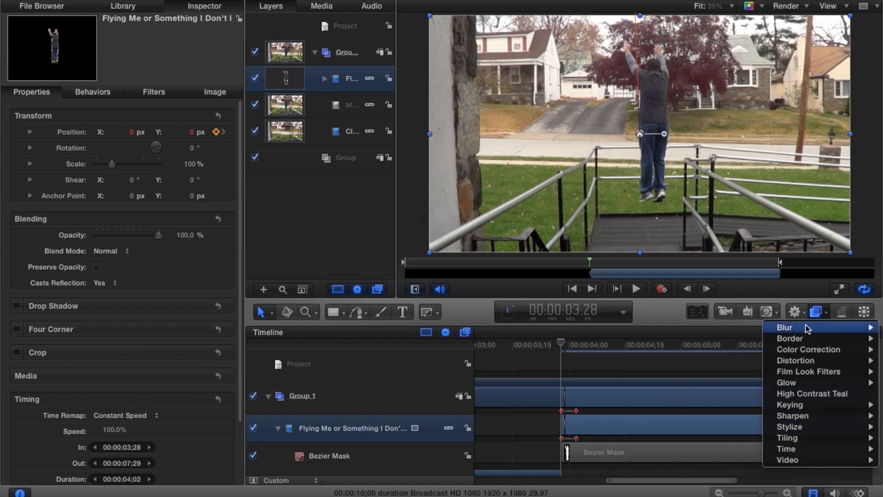
mouse_move(825, 375)
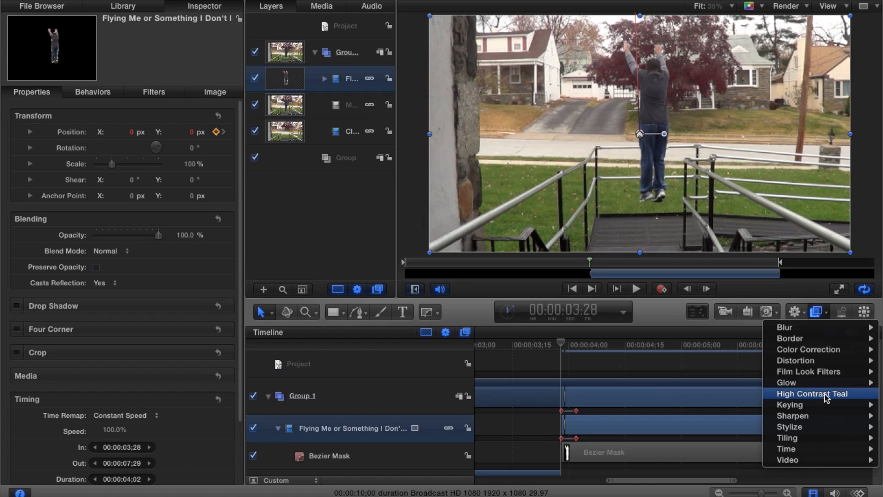
mouse_move(818, 334)
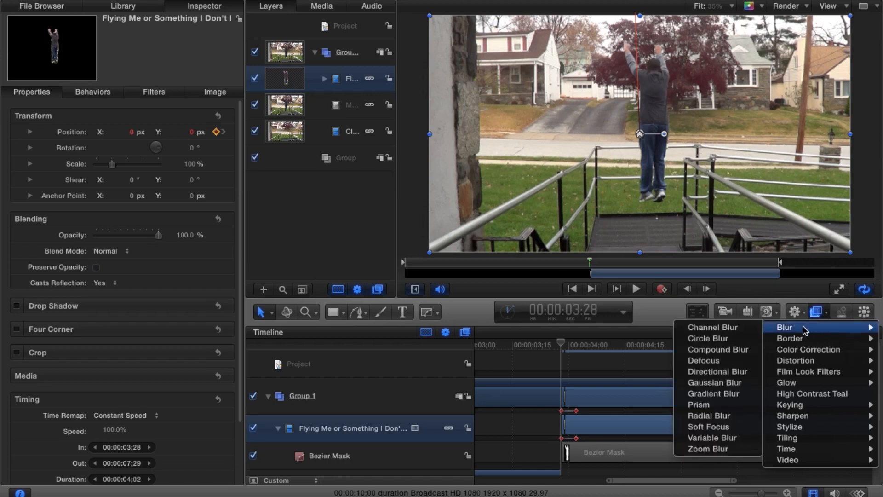
click(738, 372)
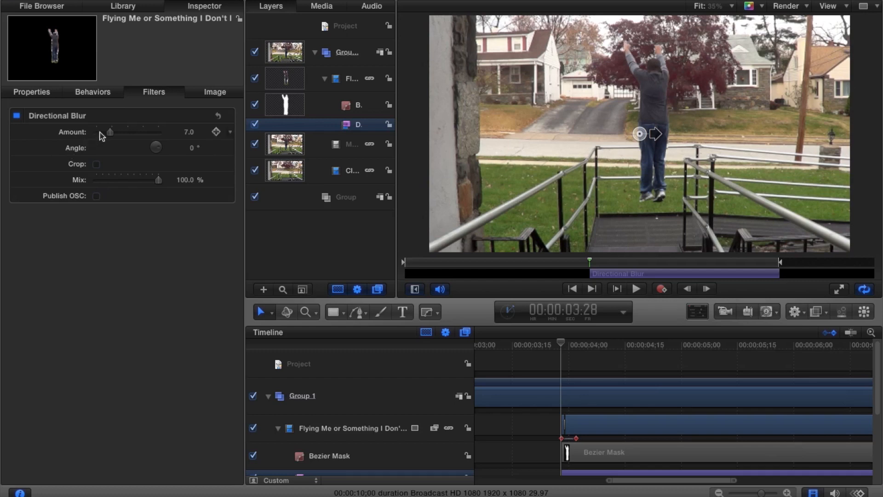
Step: Raise the Directional Blur amount to 122
drag(114, 134, 158, 134)
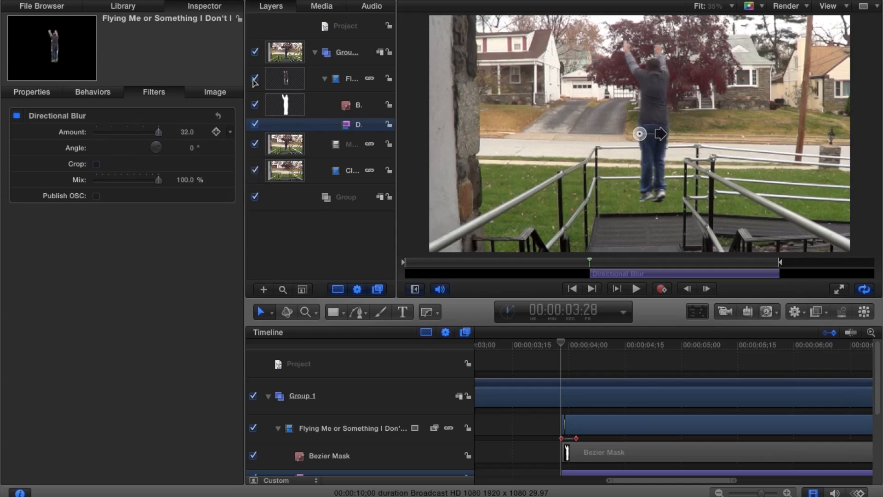
click(187, 134)
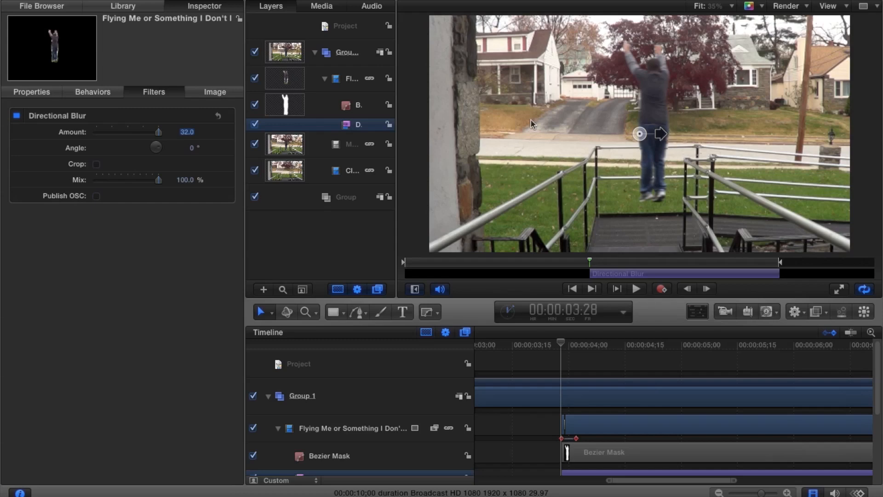
click(187, 132)
click(188, 134)
drag(187, 134, 220, 133)
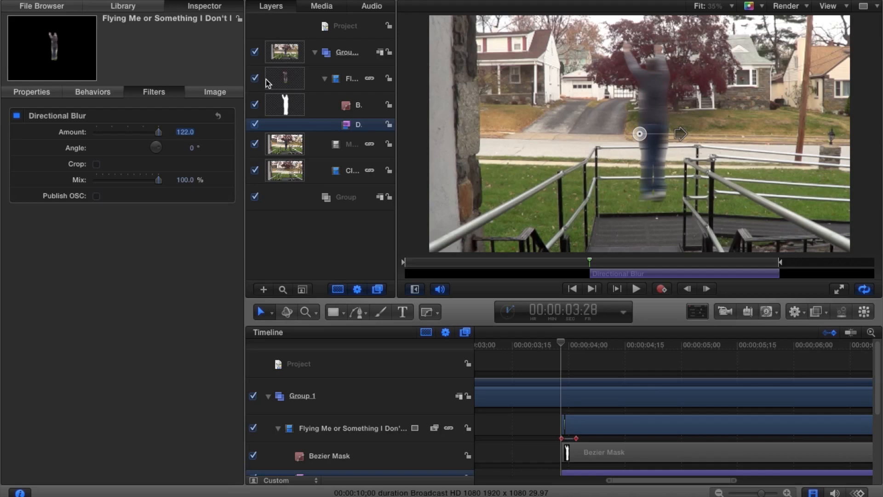
Step: Set the Directional Blur angle to 90° so that the jumper blurs vertically
click(193, 148)
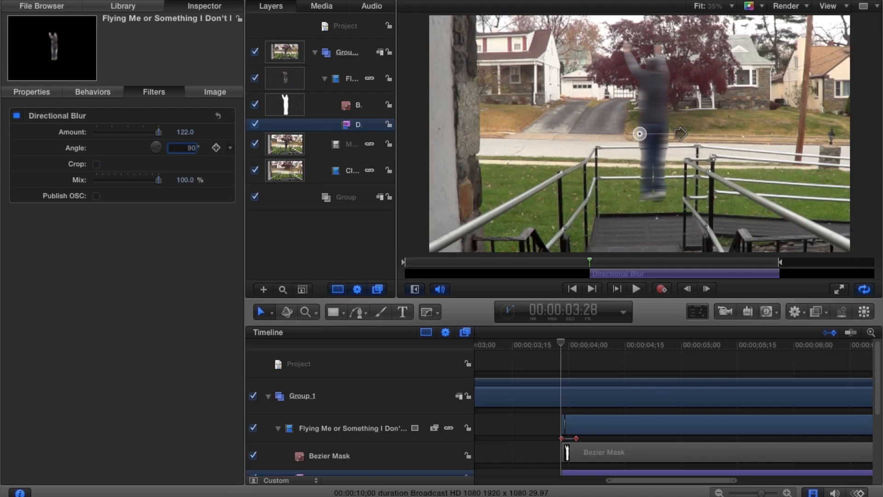
text(90)
key(Return)
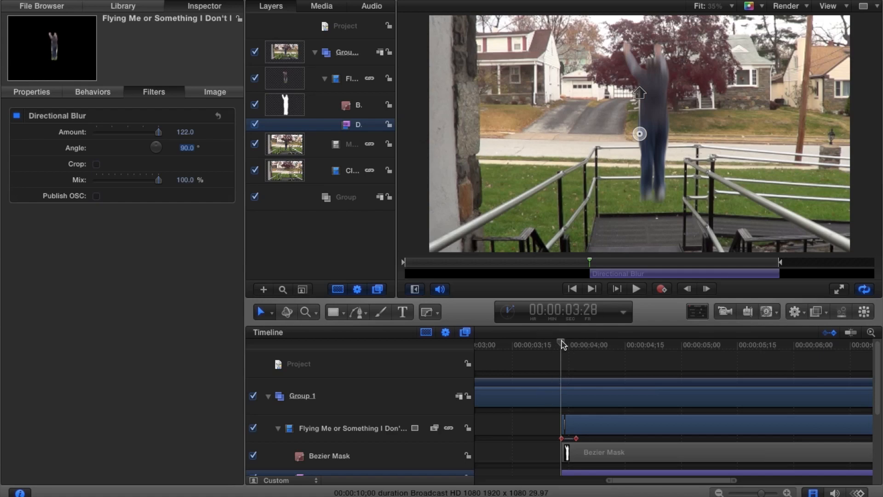
Step: Keyframe the Directional Blur amount at 122 at 00:00:04;02 and at 0 at 00:00:03;28
drag(562, 345, 576, 365)
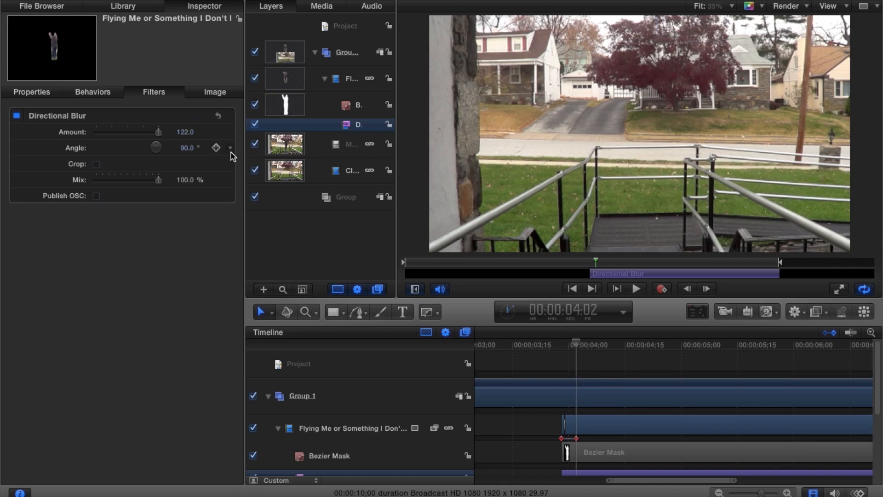
click(216, 132)
click(577, 348)
drag(577, 348, 561, 349)
drag(155, 132, 36, 132)
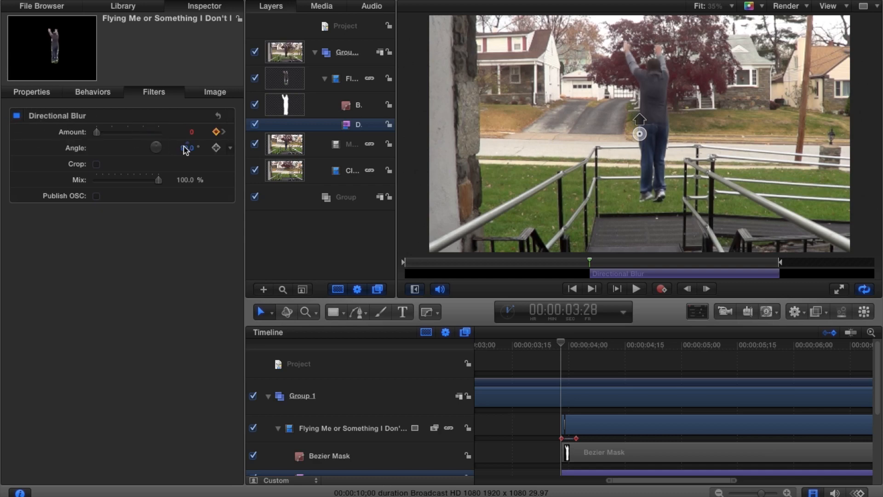
Step: Remove the masked jumper layer's position keyframe at 00:00:04;02
click(562, 343)
drag(562, 343, 565, 415)
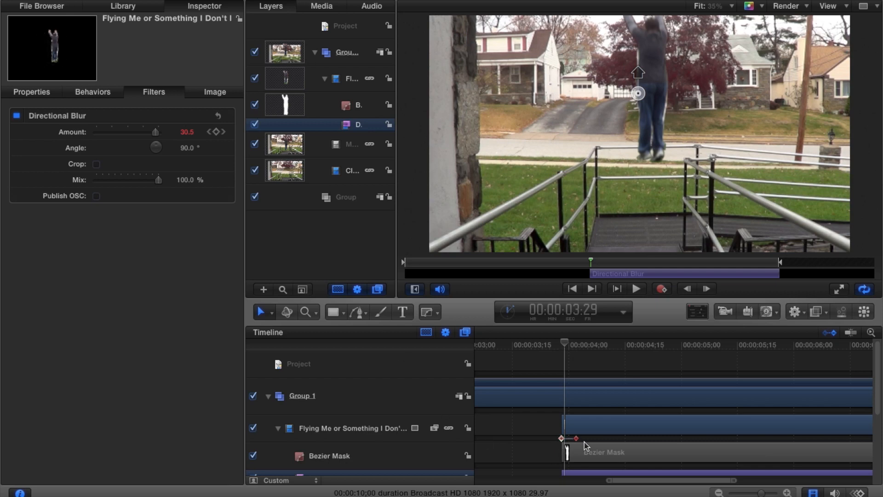
key(F1)
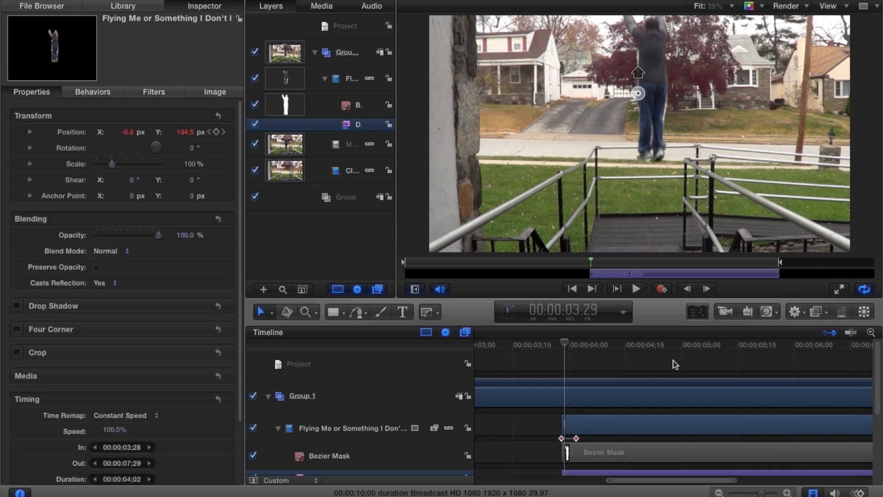
drag(562, 342, 577, 349)
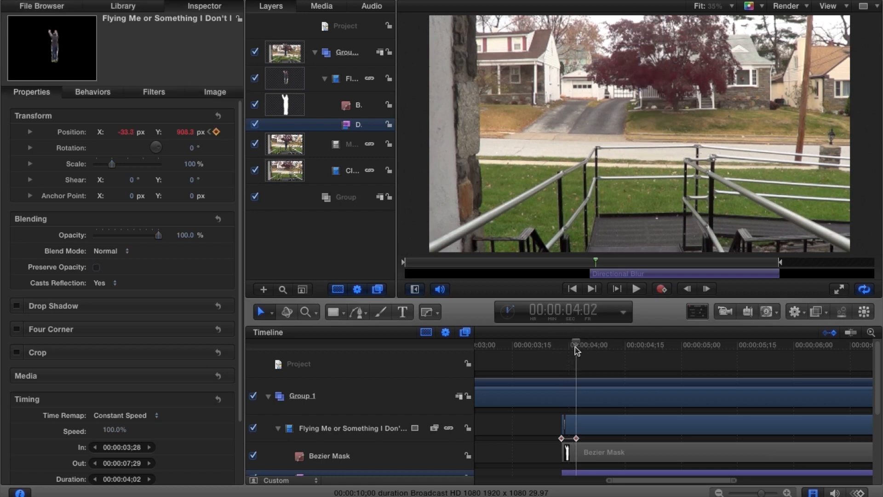
click(217, 132)
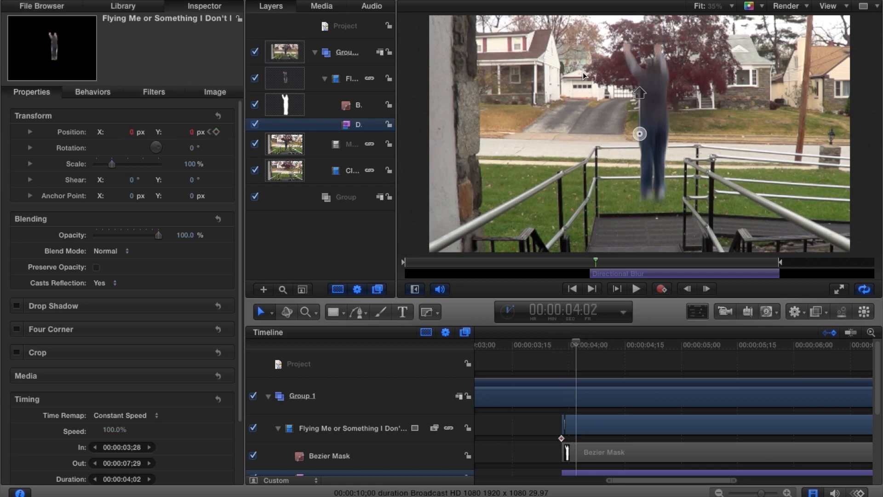
Step: Zoom in on the jumper's raised hands to examine the blur at the mask edges, then restore the fitted view and Transform tool
key(z)
drag(637, 41, 684, 88)
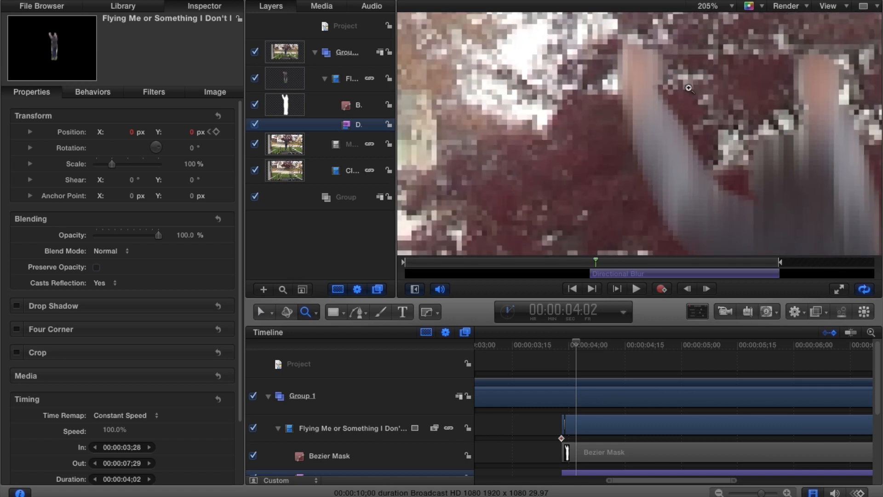
click(715, 4)
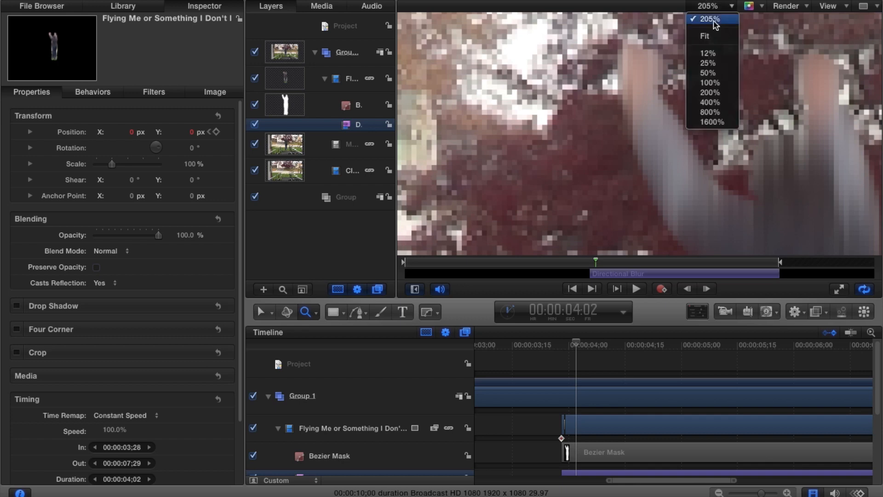
click(419, 211)
click(714, 5)
click(711, 38)
click(263, 312)
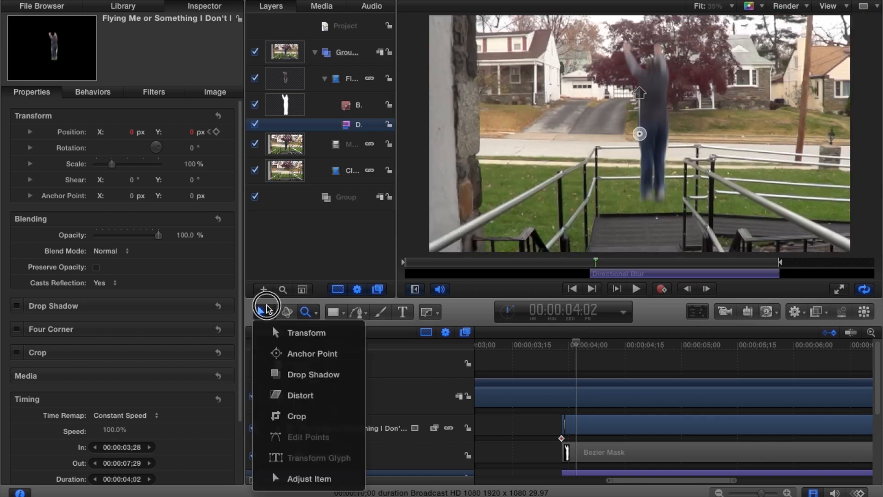
click(295, 331)
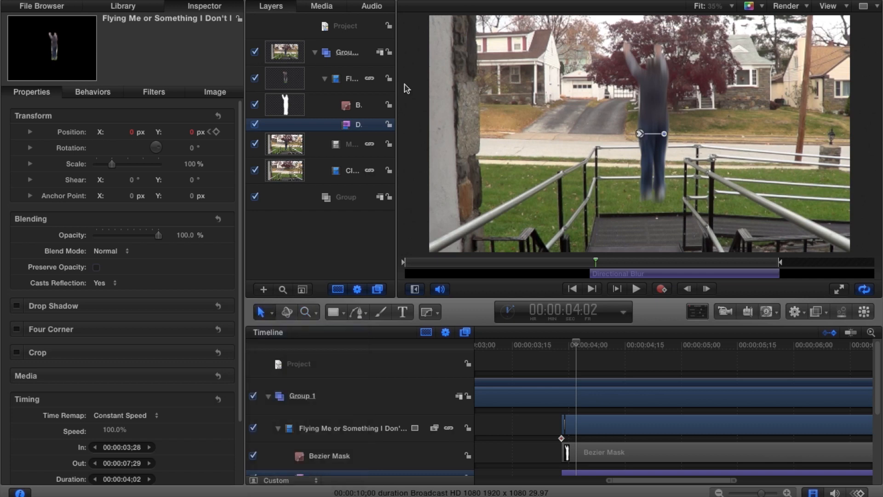
Step: Put the masked jumper layer into its own group inside Group 1
click(324, 79)
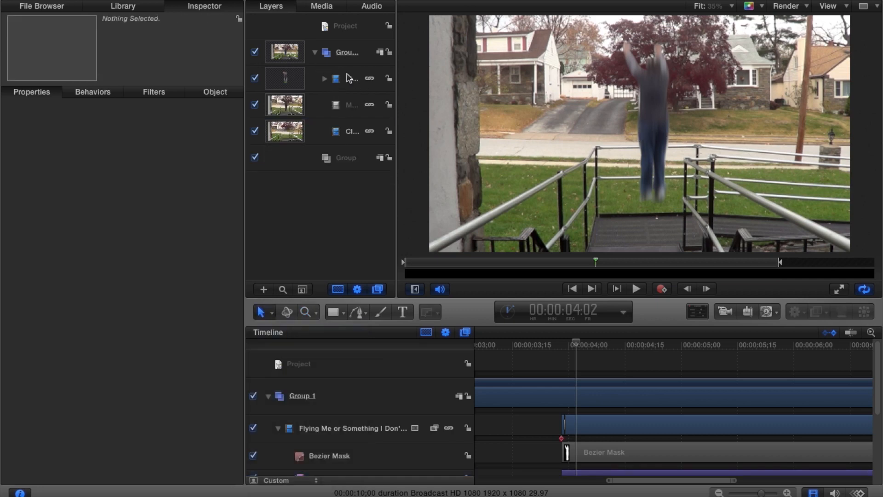
click(347, 75)
click(324, 79)
click(324, 79)
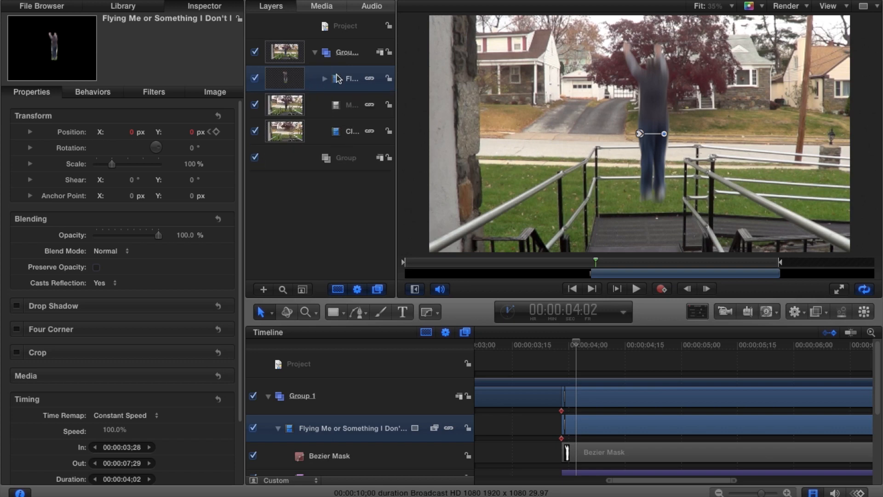
right_click(339, 81)
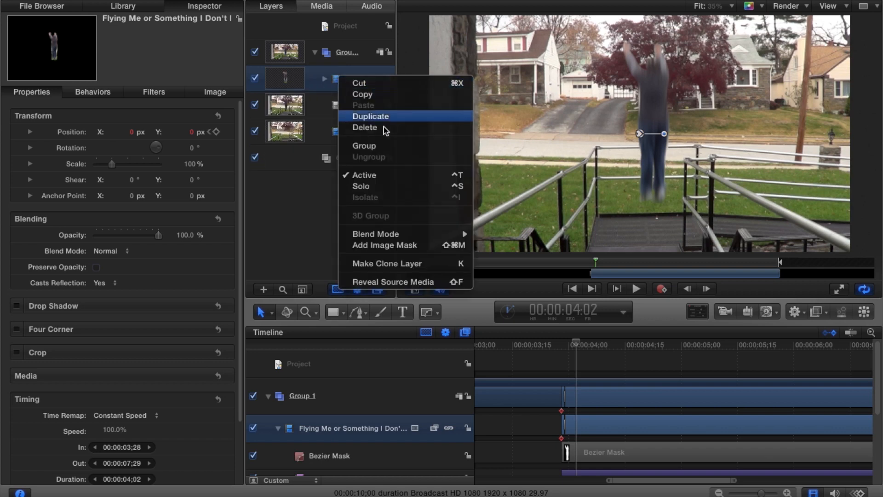
click(386, 150)
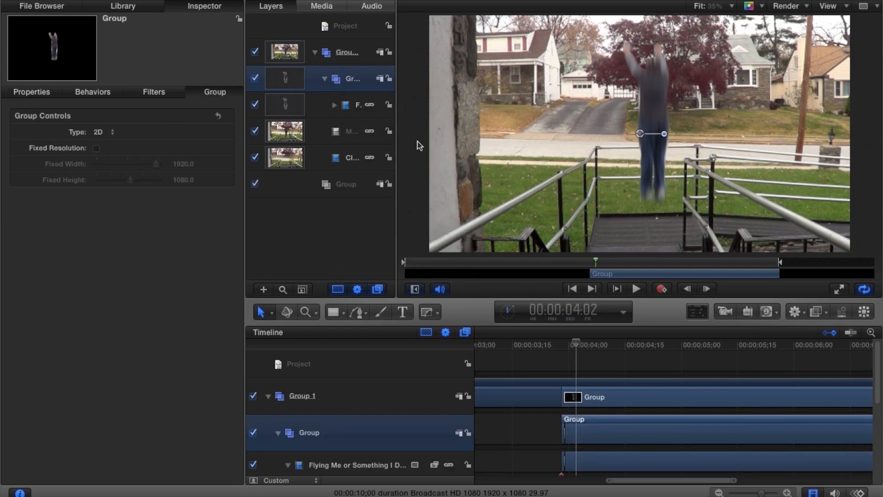
Step: Move the Directional Blur filter from the masked jumper layer onto the new group that contains it
click(335, 105)
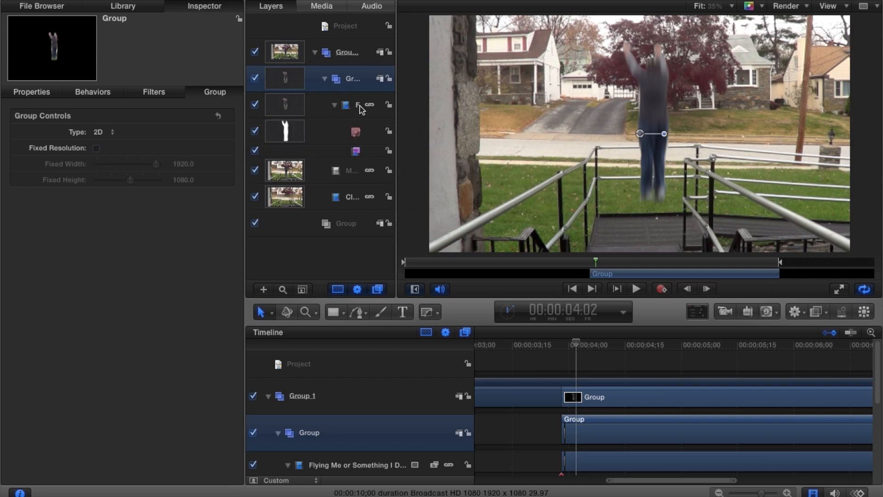
click(354, 150)
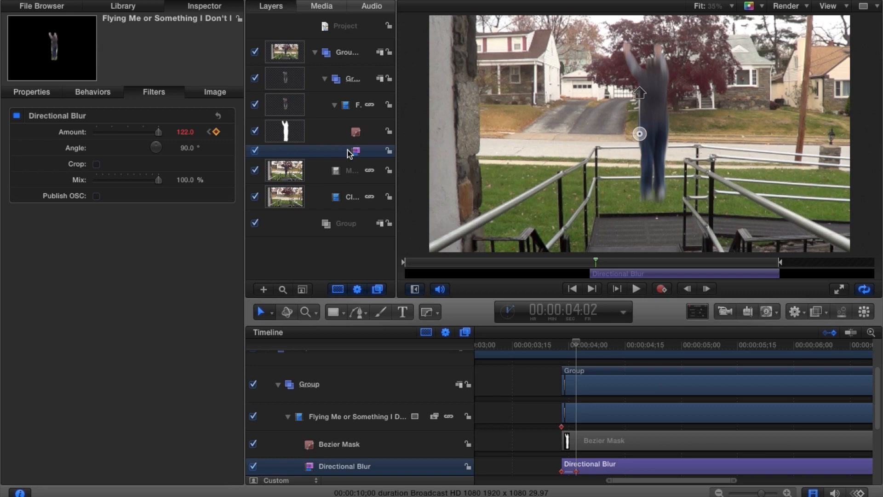
drag(352, 150, 346, 88)
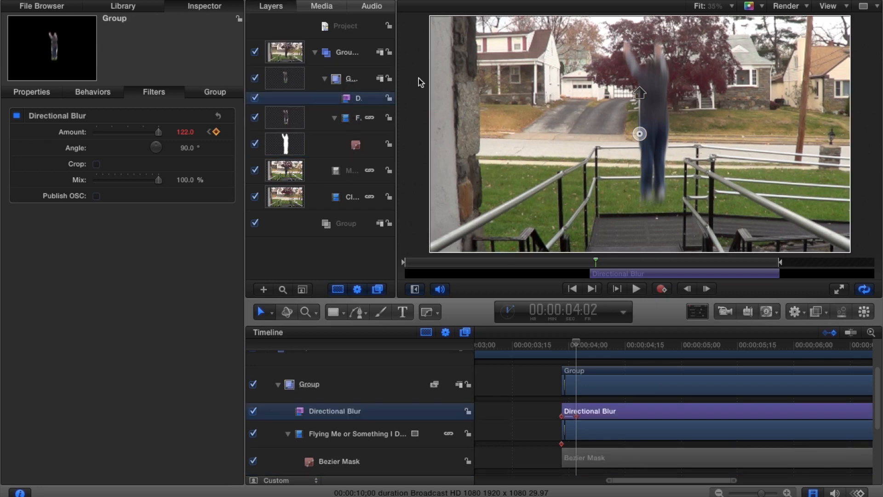
click(325, 79)
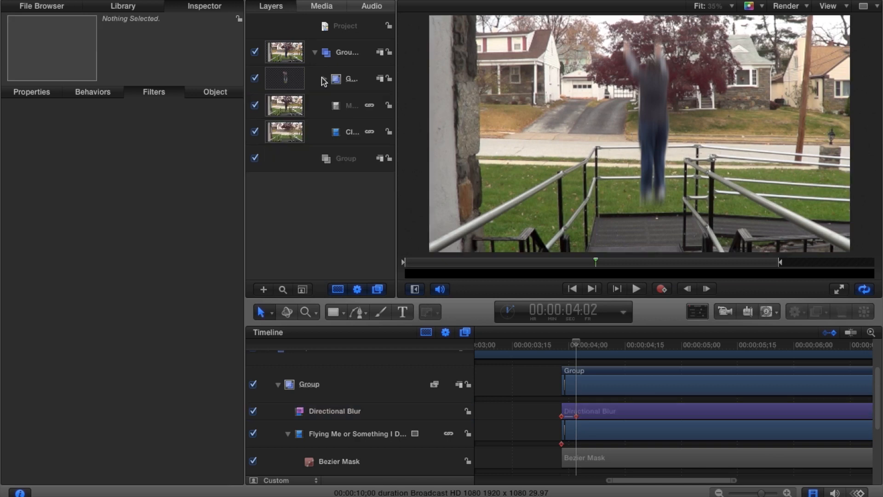
Step: Keyframe the masked jumper layer's position straight up out of the frame at 00:00:04;02, then restore the fitted canvas view
drag(576, 349, 579, 377)
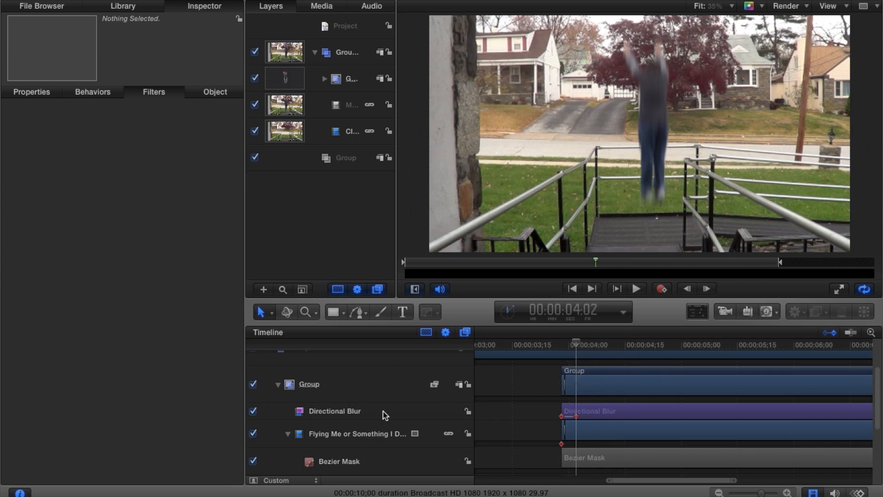
click(327, 432)
click(722, 12)
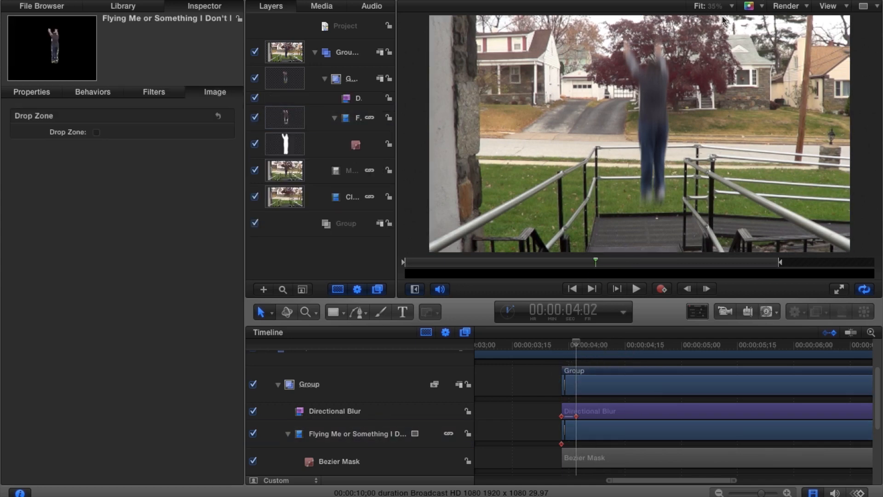
click(353, 432)
click(725, 5)
click(712, 53)
drag(657, 119, 642, 43)
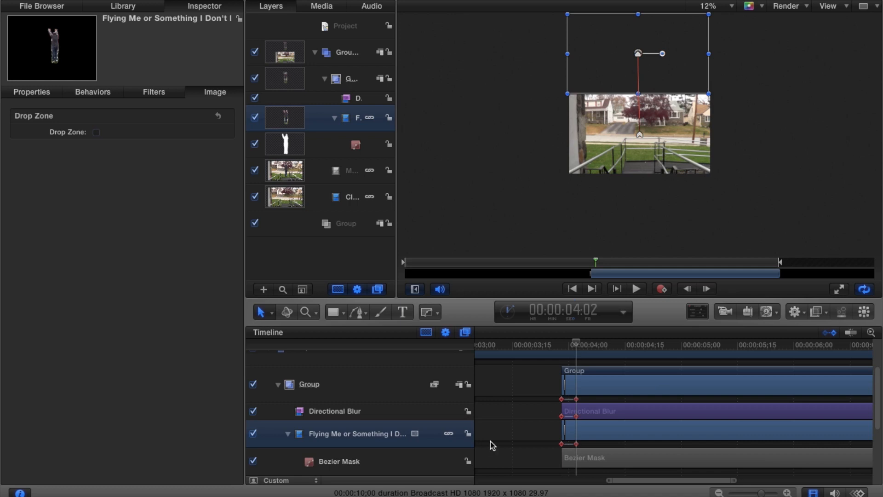
click(719, 7)
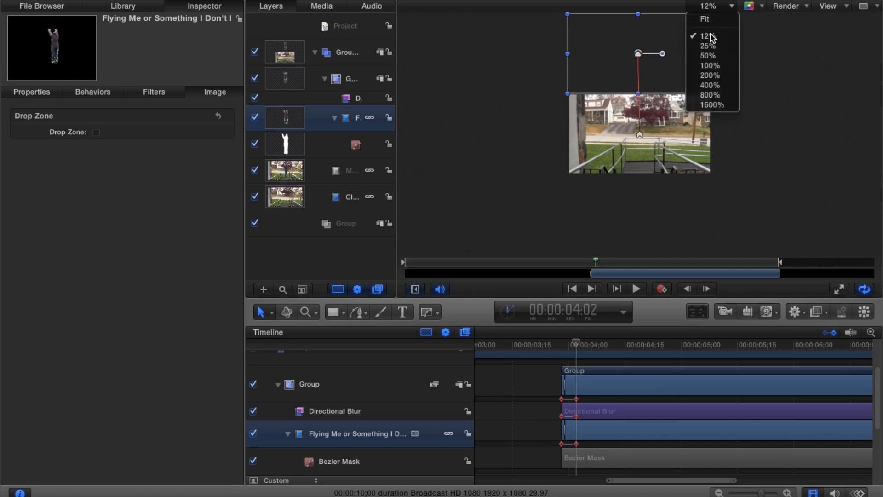
click(712, 19)
Step: Play back the takeoff from 00:00:03;18 to check the jumper's flight and blur
click(572, 344)
drag(572, 345, 524, 346)
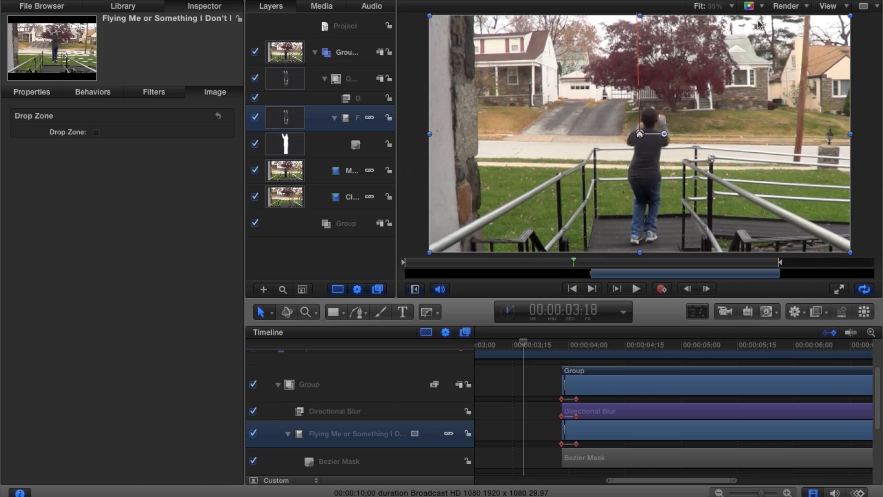
click(638, 289)
key(space)
drag(759, 492, 747, 490)
drag(617, 348, 587, 345)
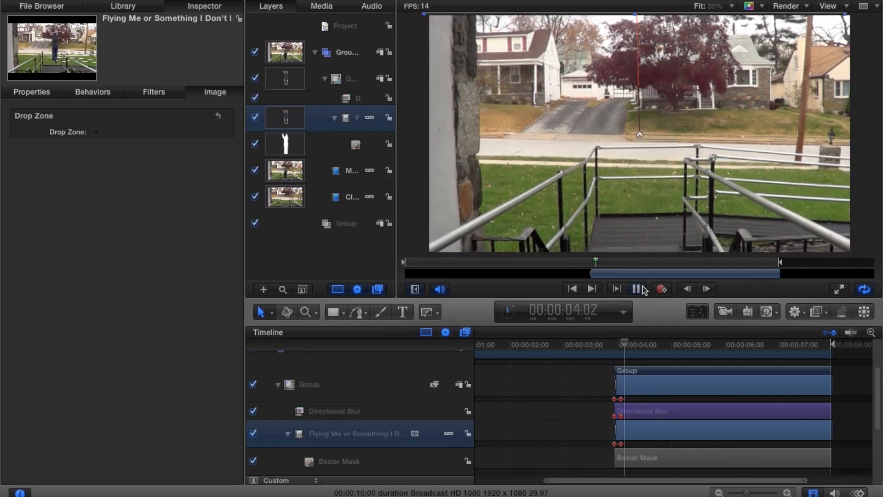
click(639, 289)
Step: Move the ending keyframes of the jumper's position and the Directional Blur together to 00:00:04;06
drag(654, 343, 617, 358)
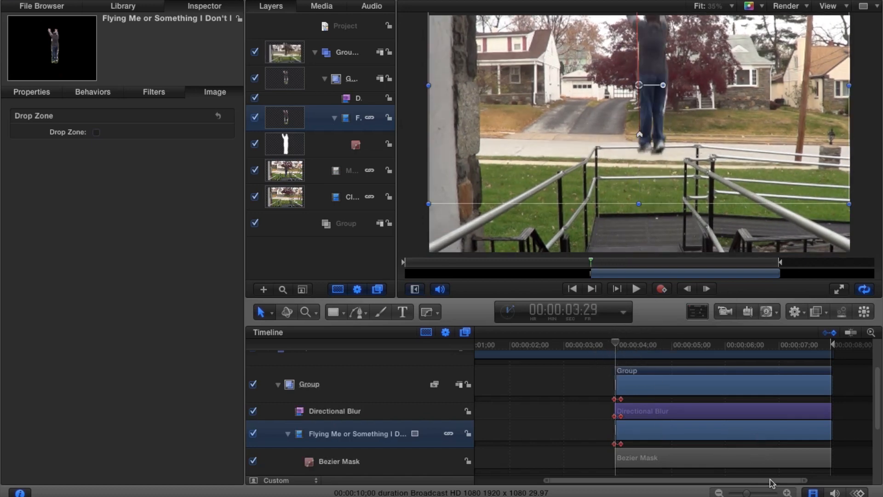
click(773, 493)
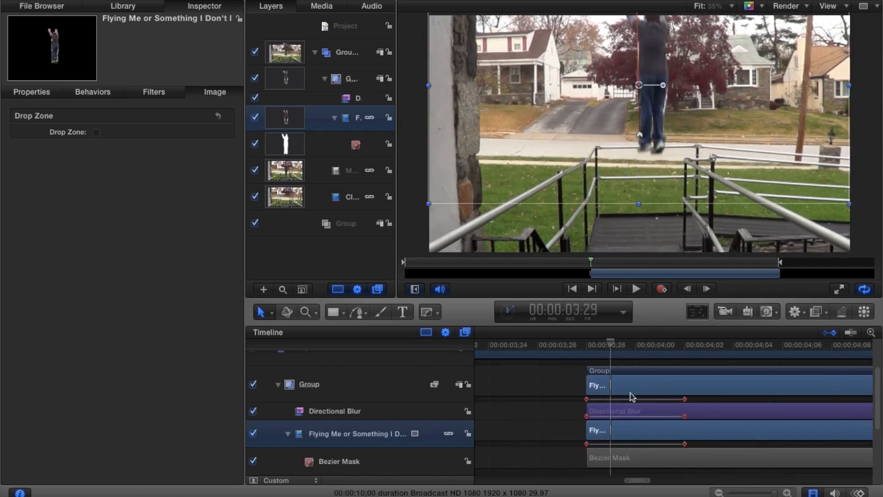
click(685, 417)
click(685, 417)
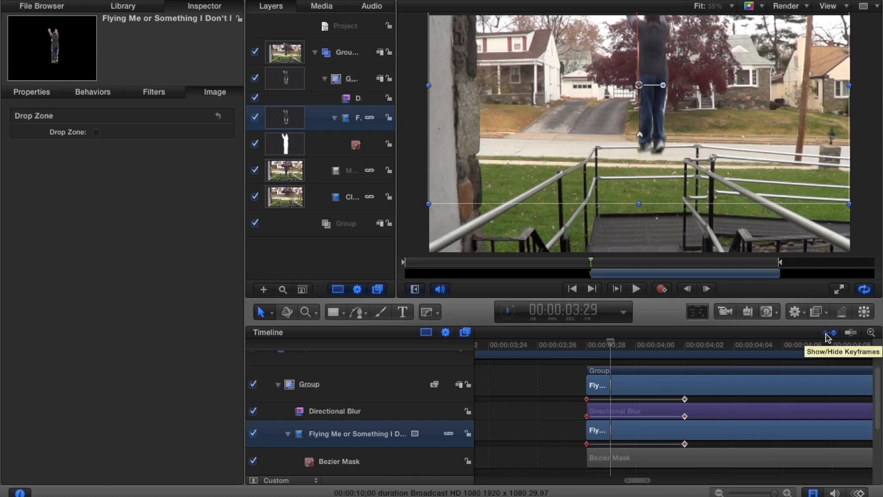
click(828, 333)
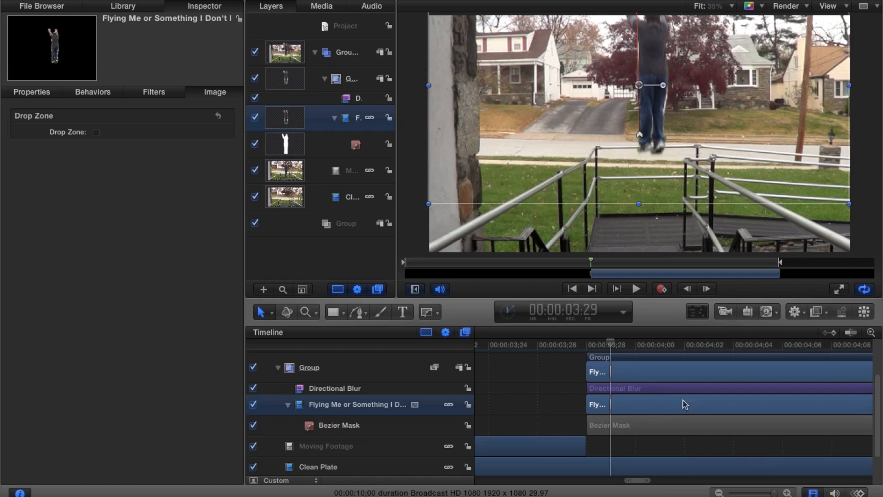
click(829, 333)
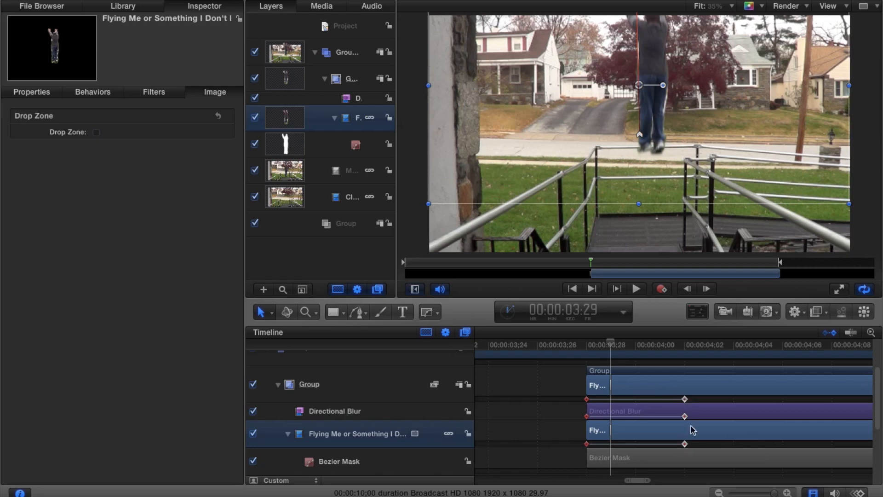
drag(624, 354, 738, 416)
drag(671, 338, 684, 373)
drag(732, 399, 791, 416)
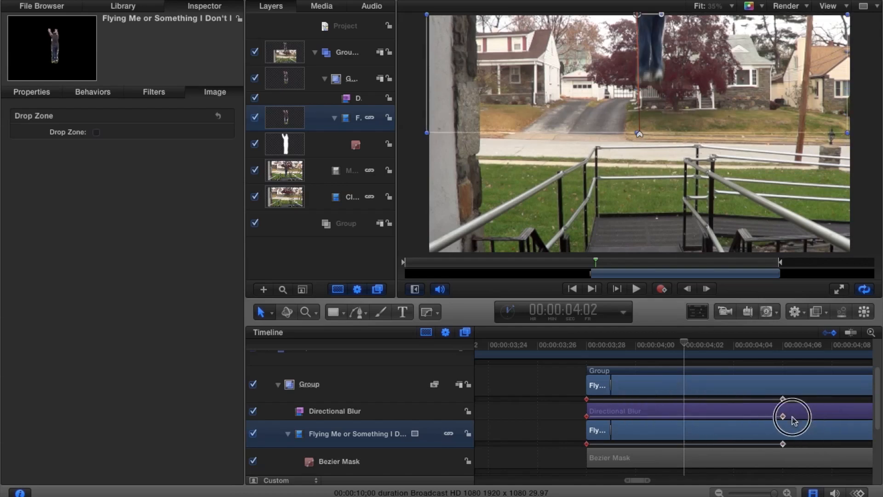
Step: Play back the retimed takeoff from 00:00:03;22
drag(676, 339, 592, 346)
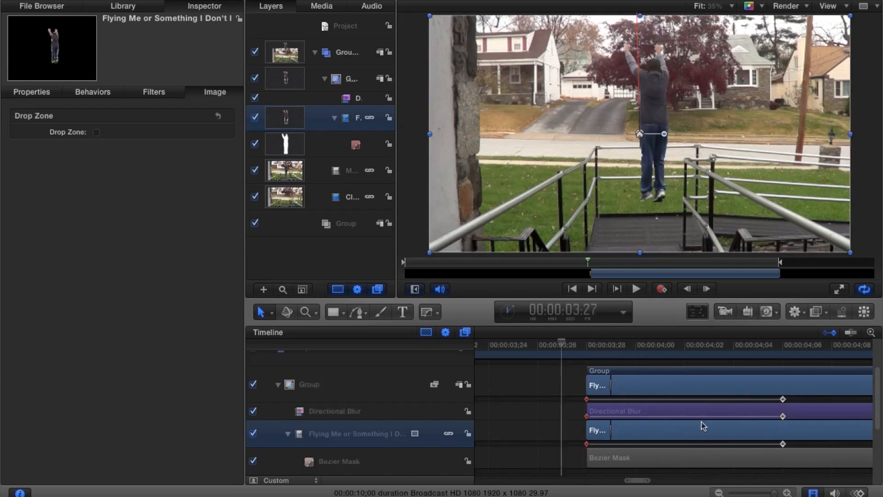
drag(775, 493, 738, 493)
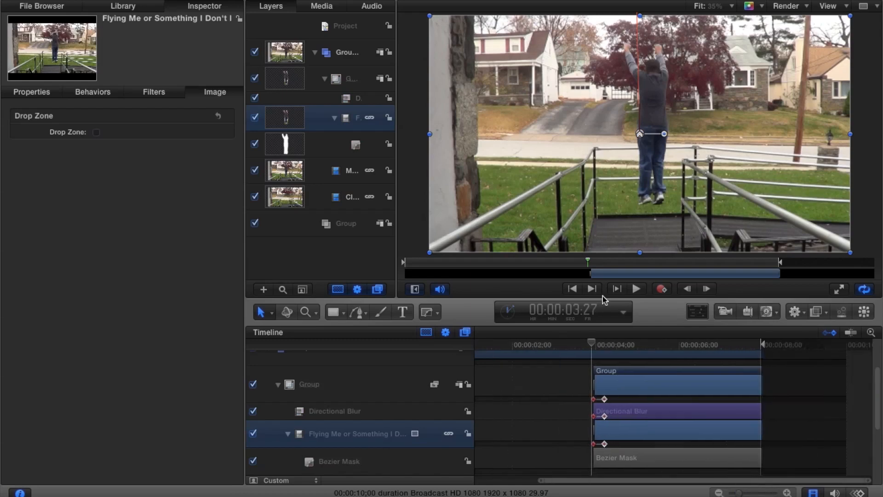
drag(592, 341, 584, 341)
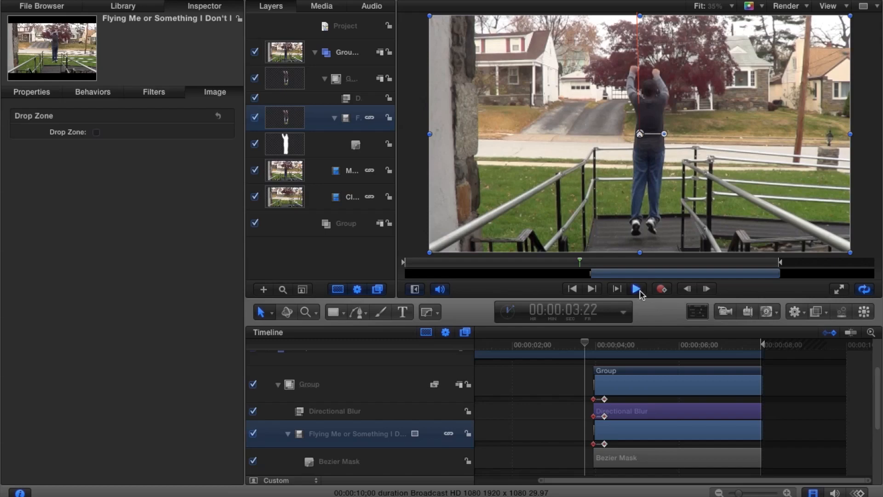
click(637, 289)
Step: Move the selected ending keyframes of the flight and blur one frame earlier and preview the takeoff
drag(757, 493, 768, 493)
drag(671, 481, 655, 480)
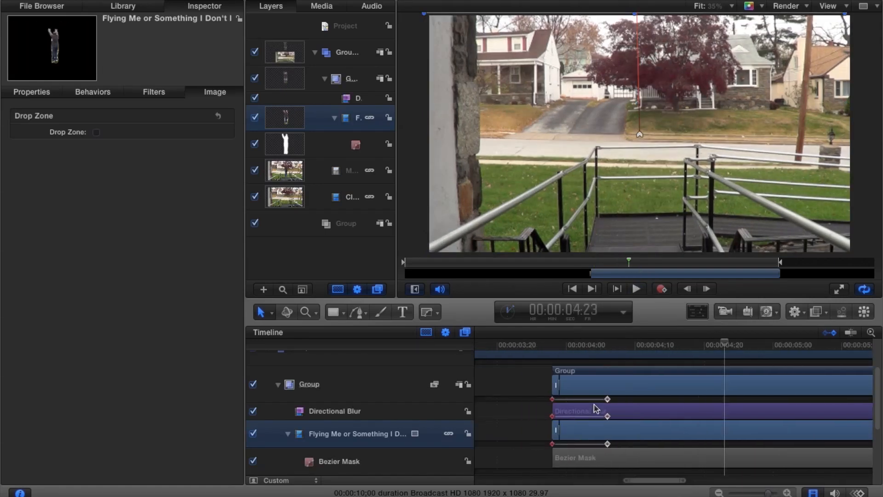
drag(608, 399, 601, 398)
drag(757, 493, 748, 493)
drag(715, 350, 676, 359)
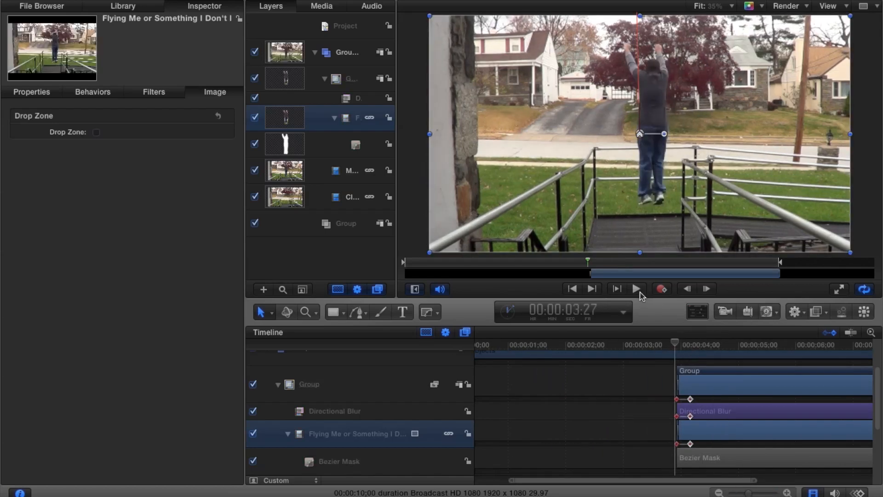
click(637, 289)
click(637, 289)
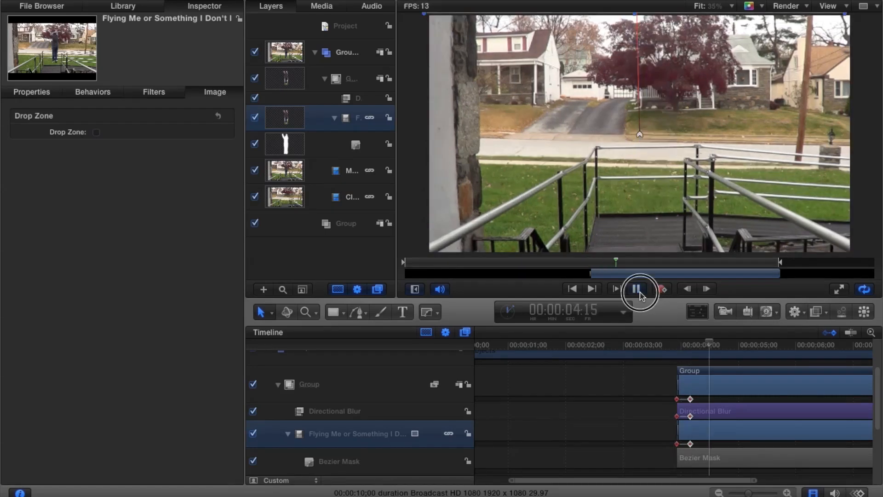
Step: Shift the ending flight and blur keyframes another frame earlier and replay the takeoff
click(792, 493)
click(792, 493)
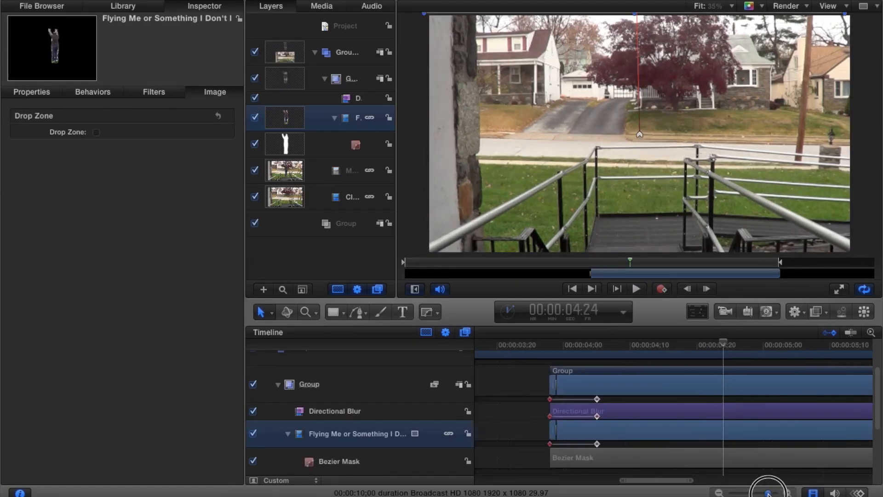
drag(586, 398, 581, 398)
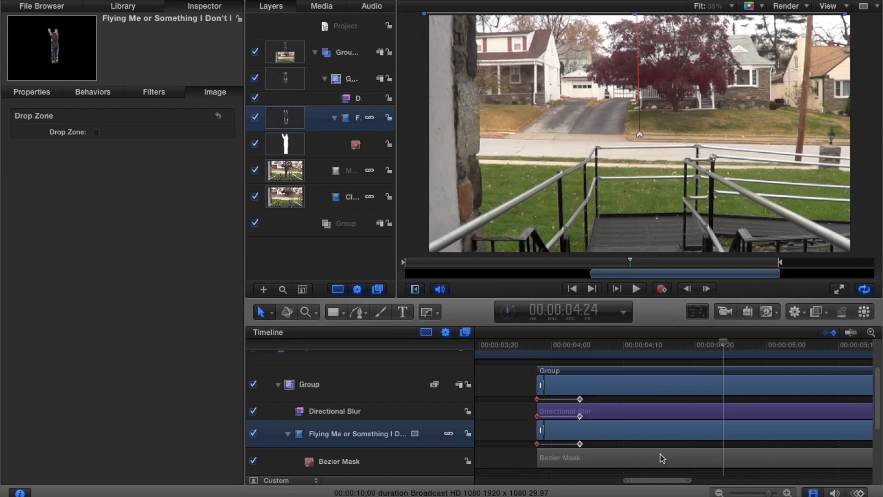
click(757, 492)
drag(713, 340, 644, 342)
click(637, 289)
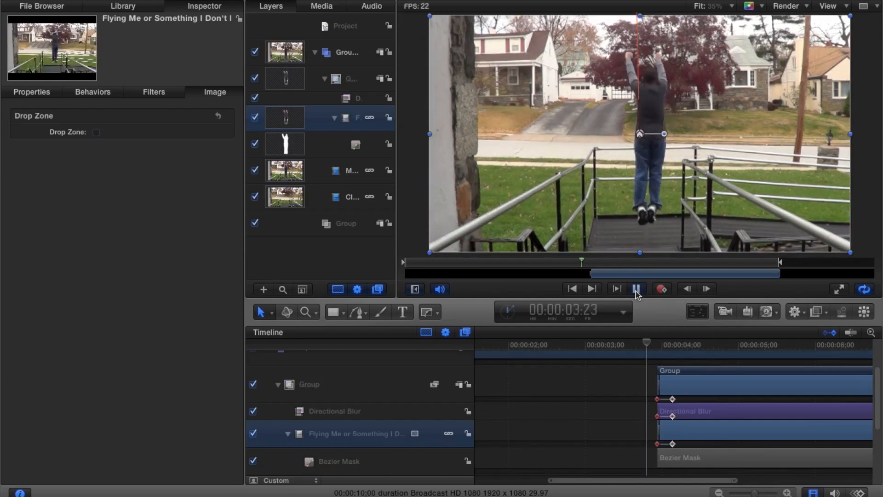
click(637, 289)
drag(739, 340, 651, 361)
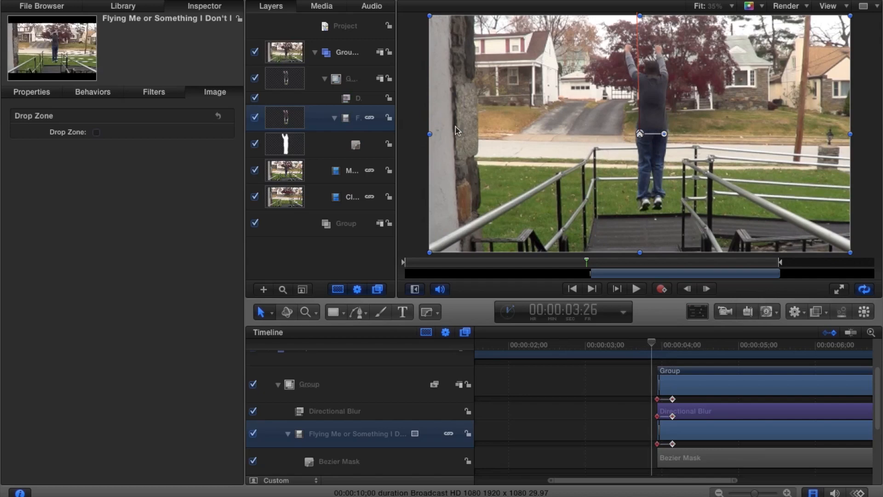
Step: Collapse Group 1 and apply the Earthquake distortion filter to the whole group
click(315, 52)
click(343, 53)
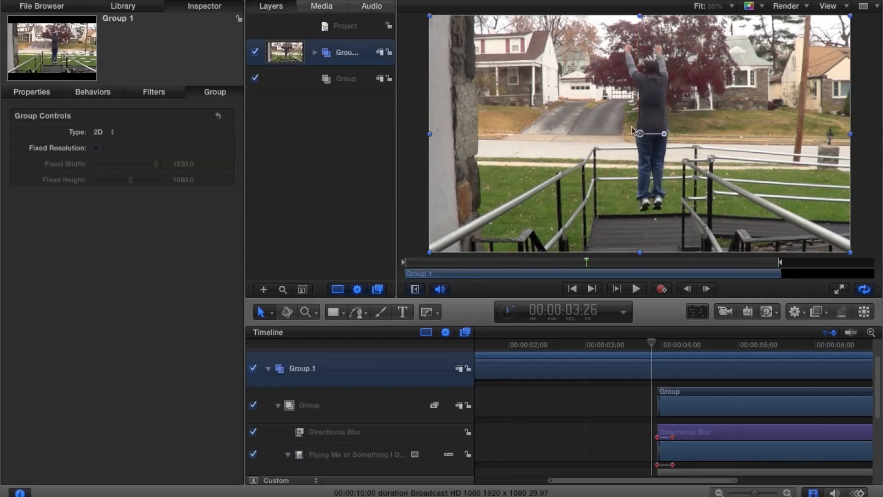
click(268, 369)
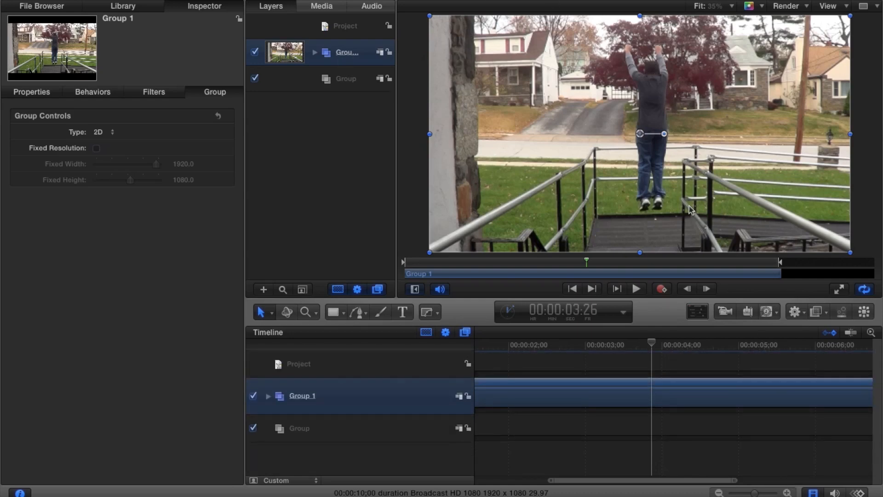
mouse_move(655, 346)
mouse_down()
mouse_move(666, 345)
mouse_move(656, 345)
mouse_up()
click(816, 311)
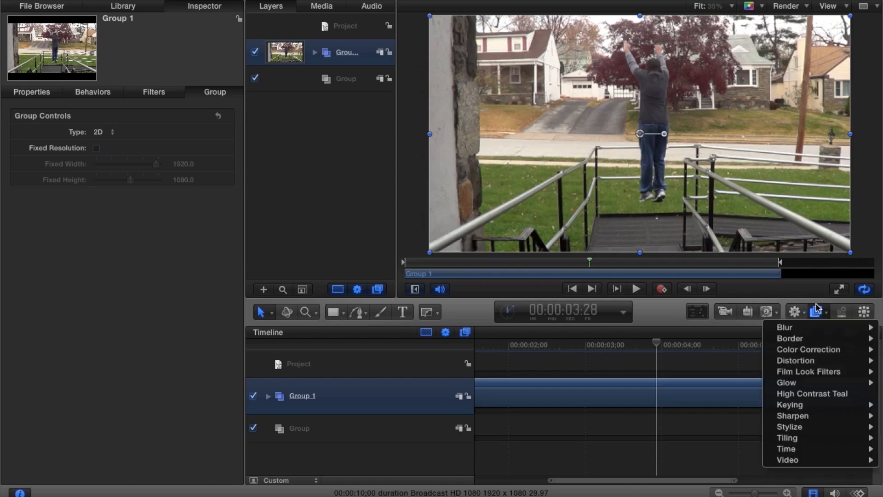
mouse_move(811, 363)
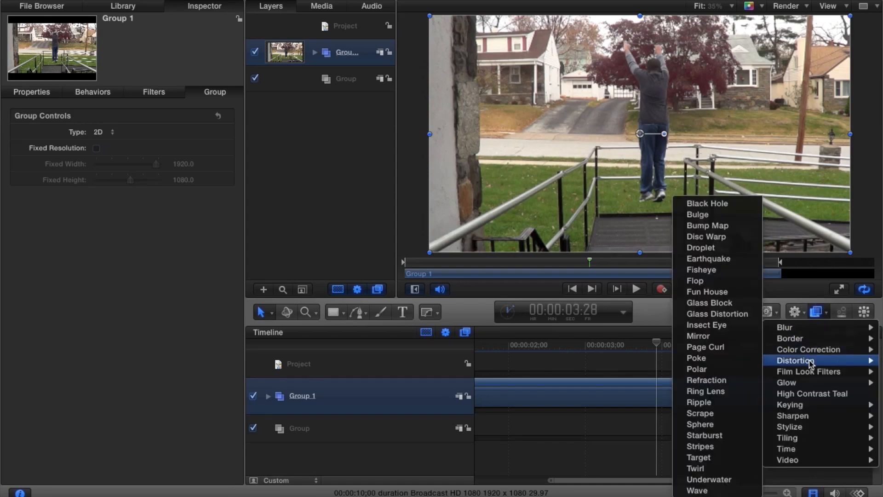
click(712, 259)
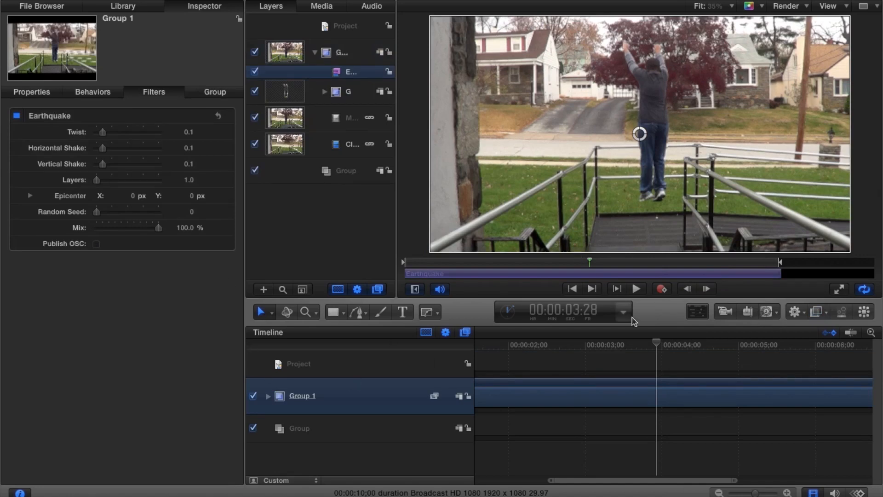
Step: Play back the composite from 00:00:03;20 to examine the Earthquake shake
drag(656, 345, 636, 345)
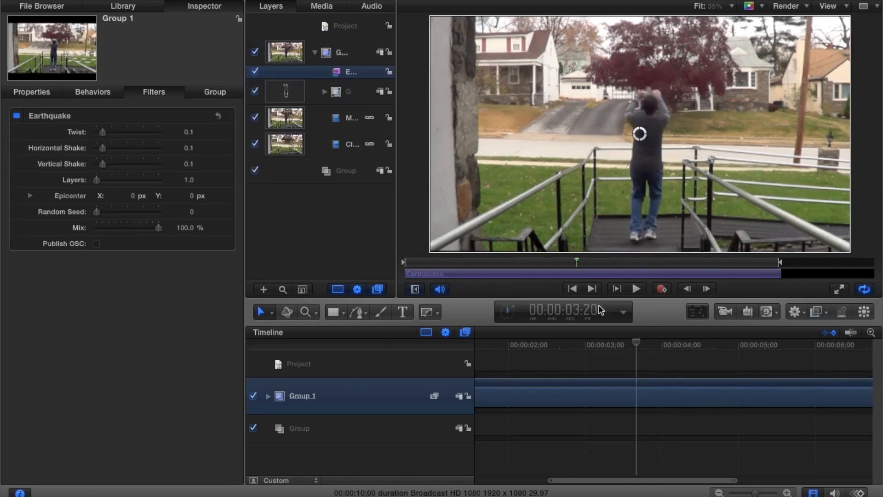
click(578, 288)
click(637, 288)
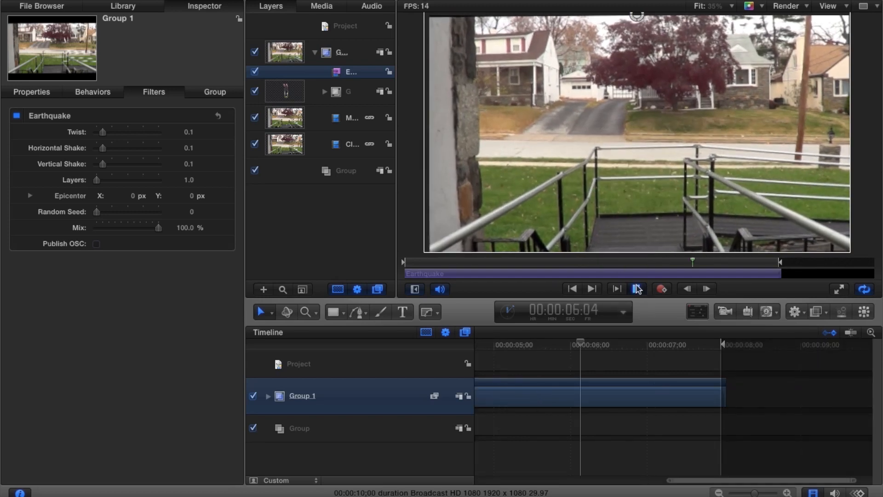
click(637, 289)
Step: Trim the Earthquake filter on Group 1 to run only from 00:00:03;22 to 00:00:04;09
drag(582, 341, 434, 332)
click(627, 391)
drag(626, 391, 597, 391)
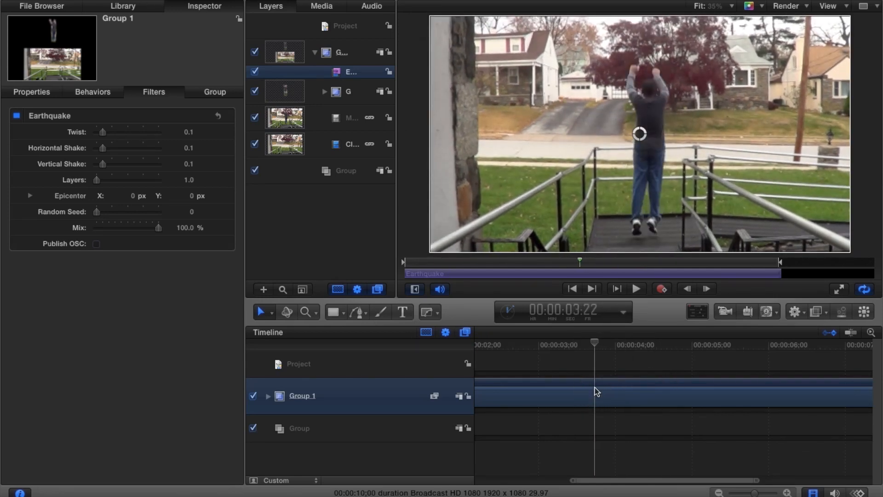
click(268, 396)
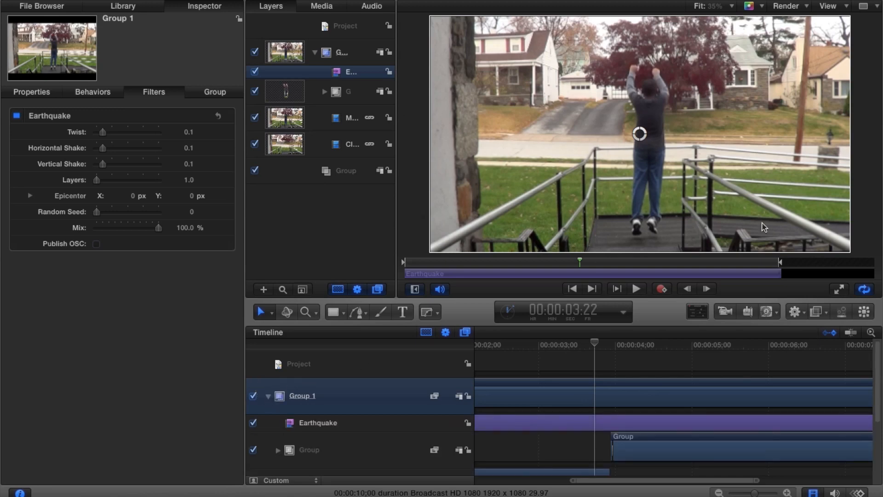
drag(587, 344, 594, 351)
click(372, 421)
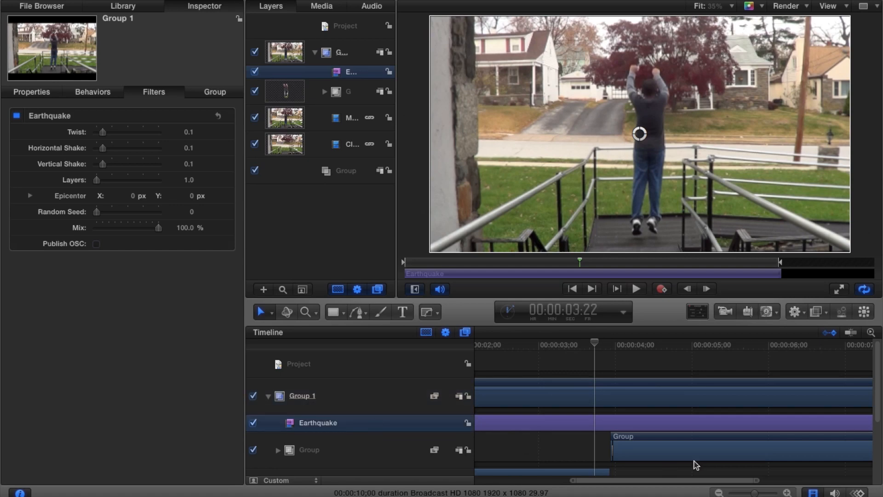
key(i)
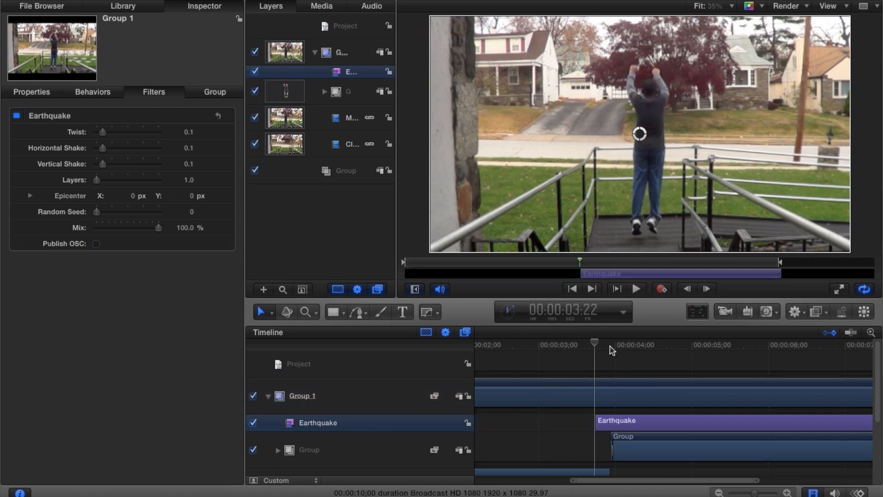
drag(599, 343, 639, 365)
key(alt+bracketright)
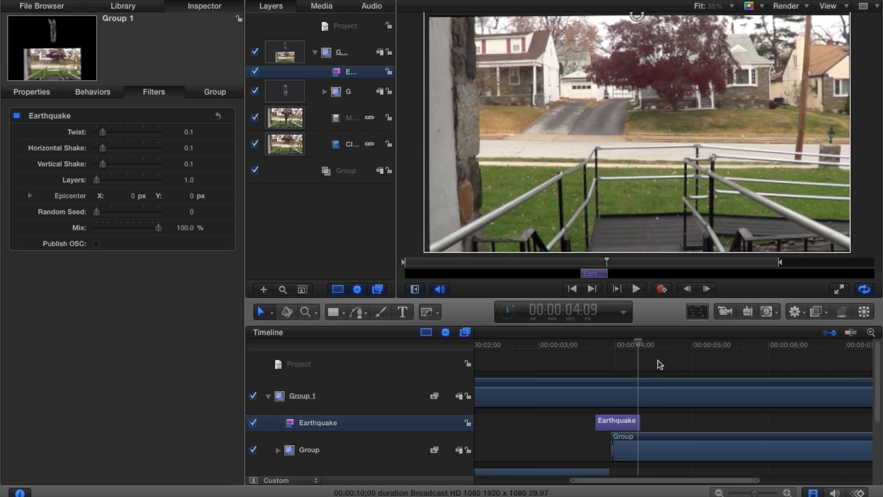
Step: Play back the takeoff to check the timing of the trimmed Earthquake shake
drag(638, 345, 590, 346)
click(637, 289)
click(636, 289)
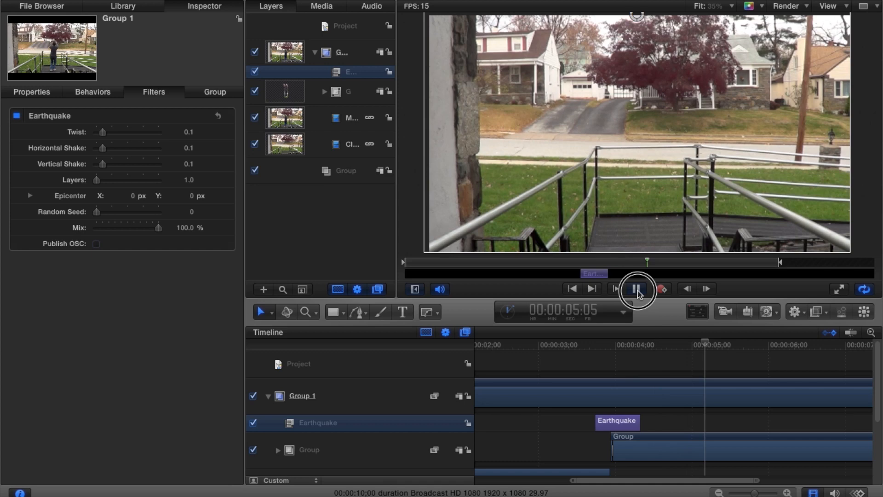
Step: Fit the whole project in the timeline and play back the jump to review the short Earthquake shake
key(shift+z)
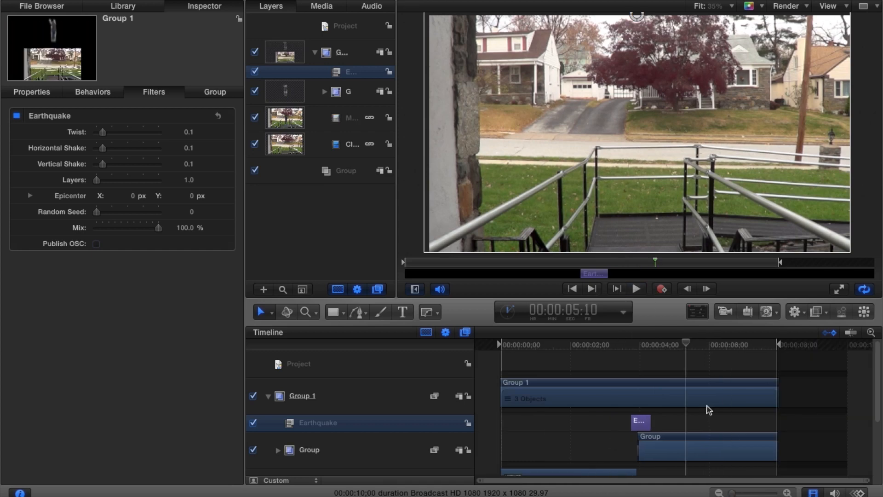
drag(689, 348, 608, 345)
click(641, 294)
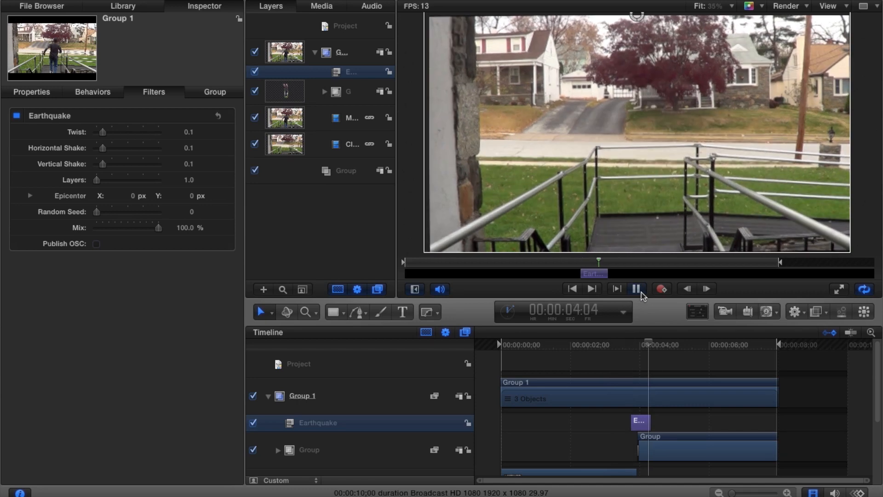
click(641, 292)
Step: Add a keyframe for all Earthquake filter parameters at 00:00:04;00, in the middle of the shake
drag(658, 346, 639, 371)
drag(751, 491, 771, 492)
drag(648, 346, 644, 371)
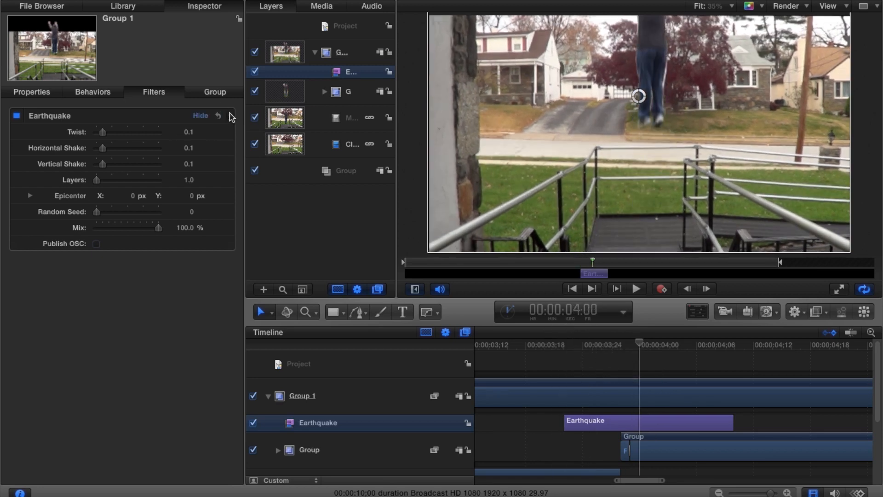
mouse_move(220, 134)
click(233, 116)
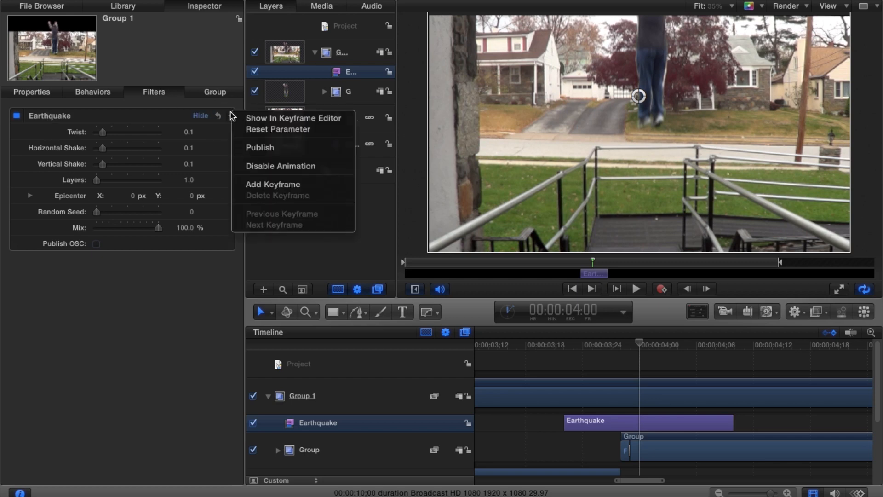
click(286, 182)
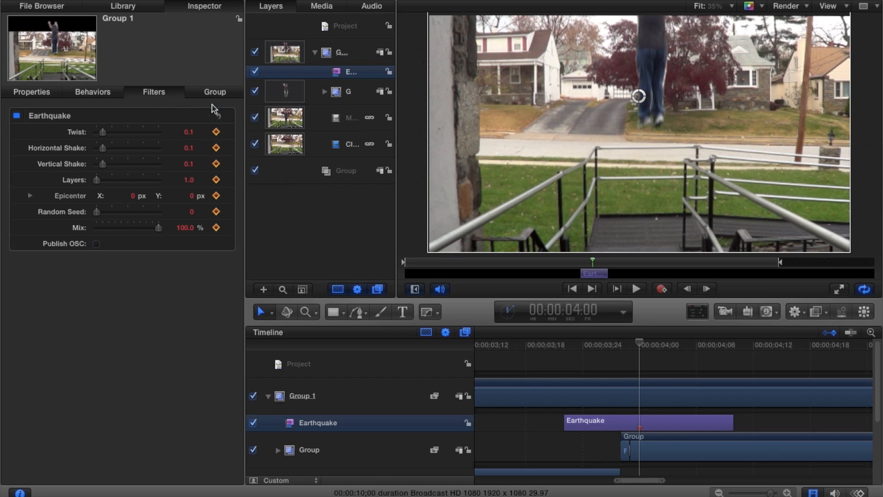
Step: At 00:00:03;22, keyframe the Earthquake filter's Twist, Horizontal Shake, Vertical Shake and Mix at 0
drag(635, 340, 564, 344)
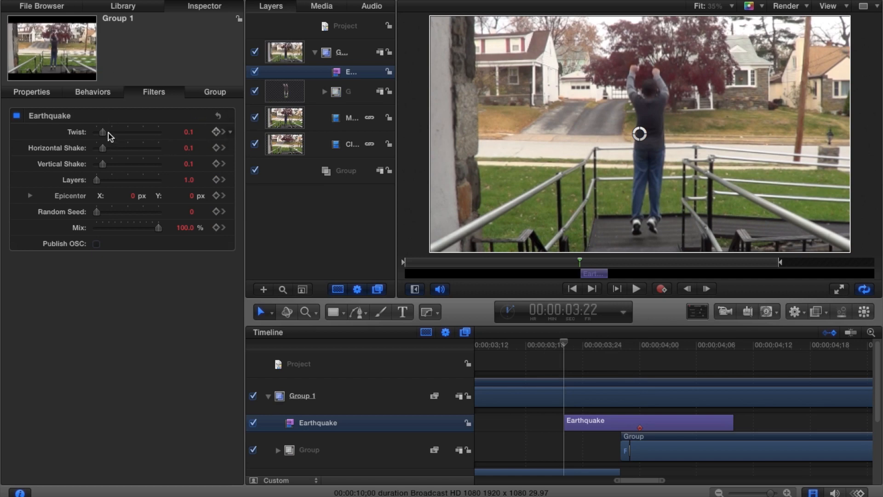
drag(103, 133, 88, 134)
drag(106, 148, 4, 151)
drag(102, 164, 35, 169)
drag(127, 179, 96, 179)
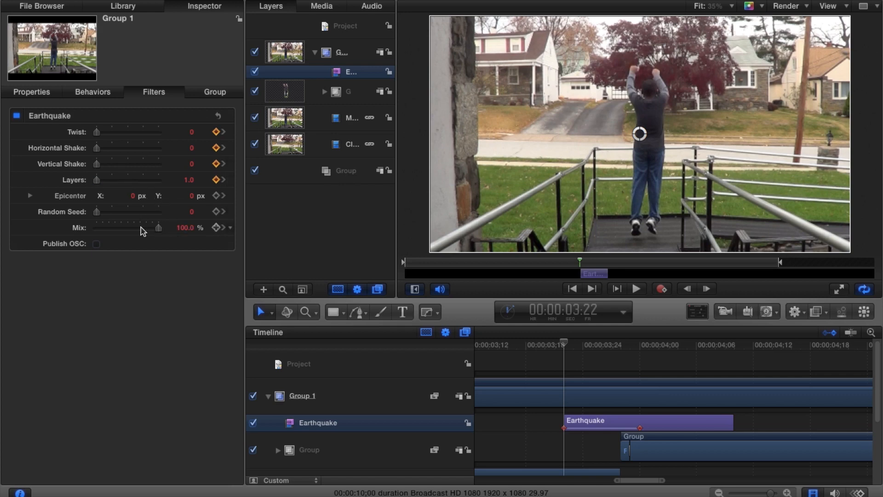
drag(153, 228, 6, 213)
drag(97, 212, 59, 212)
Step: At the Earthquake filter's end, 00:00:04;10, keyframe Twist, Horizontal Shake, Vertical Shake and Mix back down to 0
drag(576, 350, 734, 394)
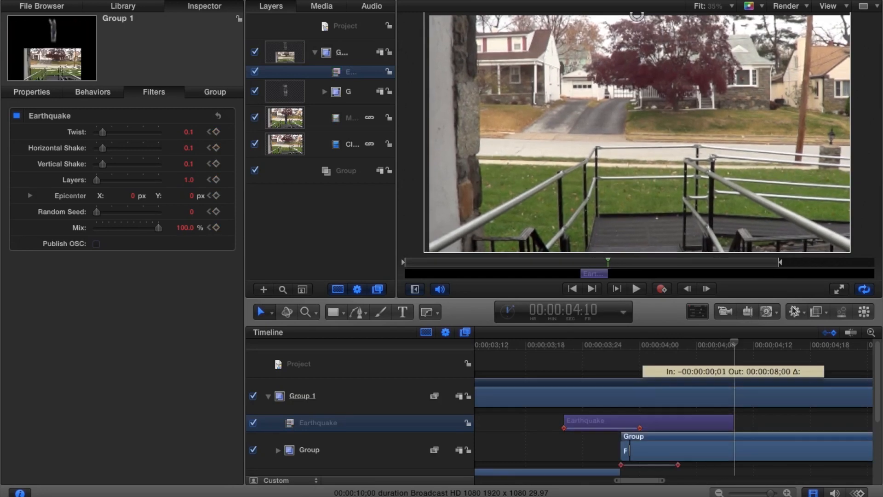
click(368, 420)
drag(103, 132, 97, 164)
drag(158, 228, 6, 233)
Step: Play back the takeoff repeatedly to examine how the keyframed Earthquake shake ramps in and out
drag(715, 344, 553, 360)
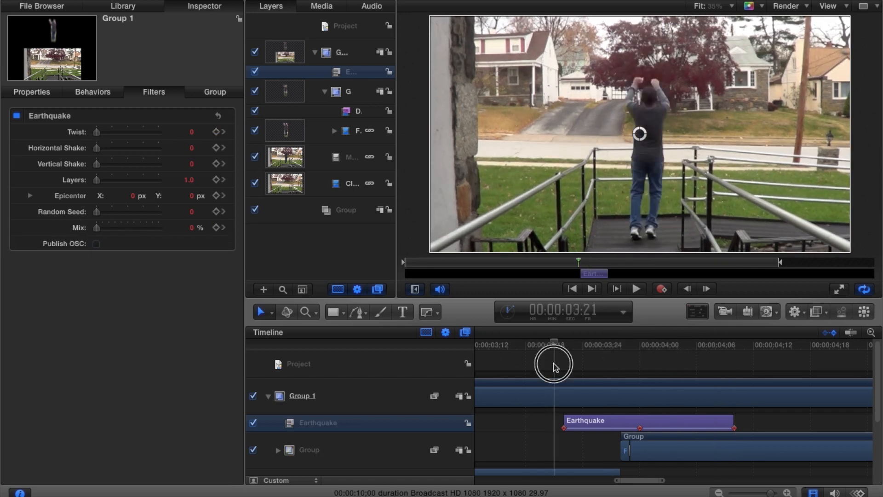
click(636, 289)
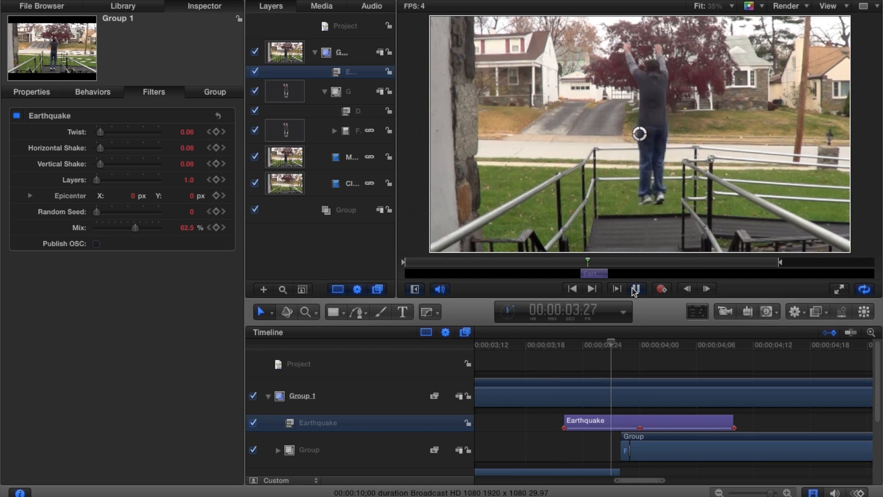
key(space)
drag(769, 493, 625, 479)
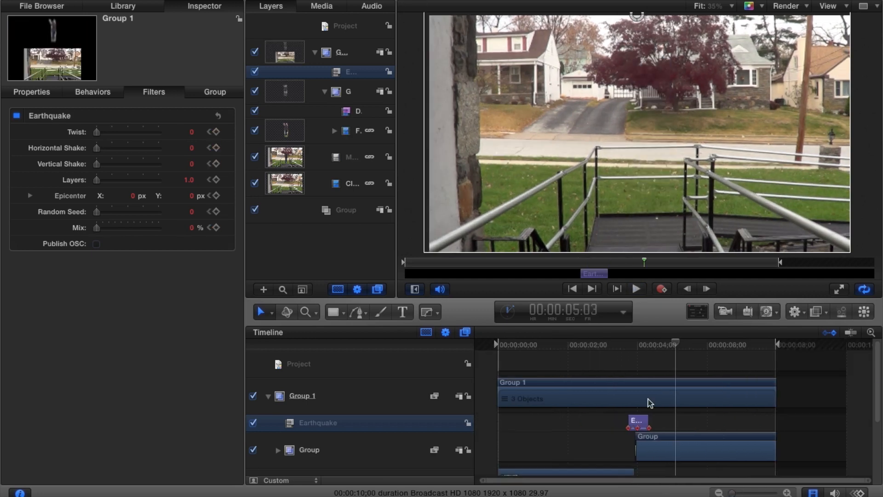
drag(674, 343, 596, 346)
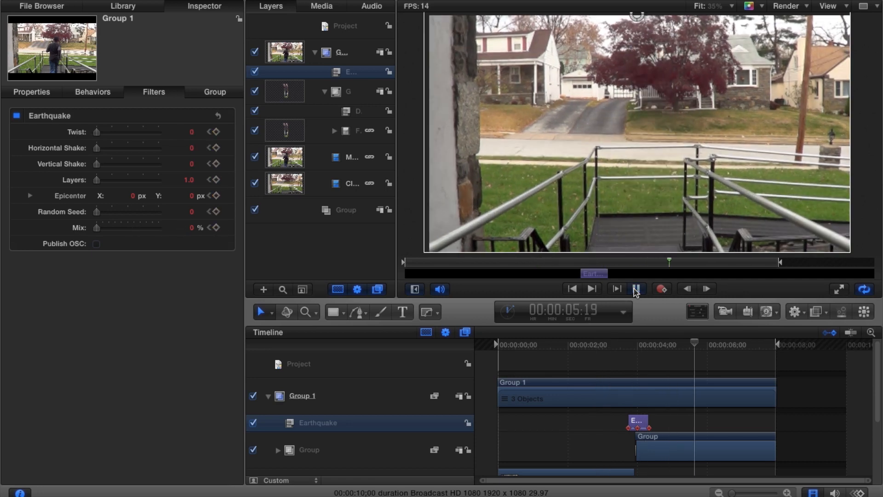
key(space)
drag(718, 348, 597, 361)
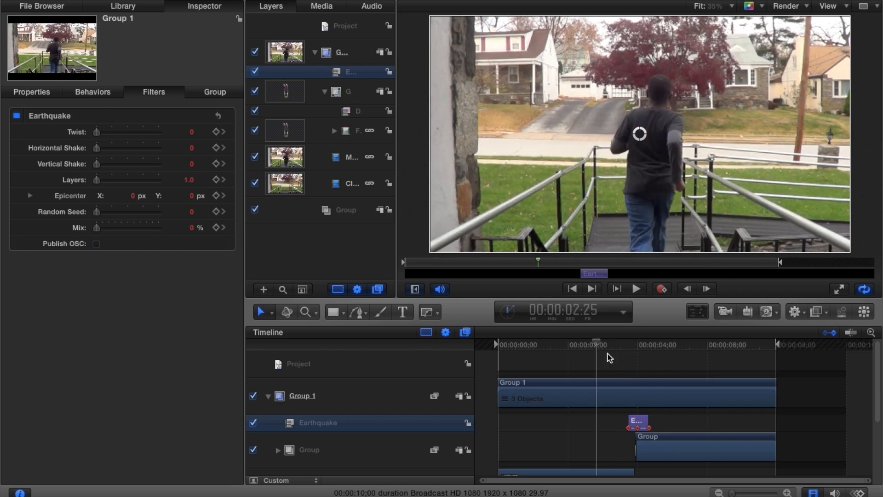
click(640, 290)
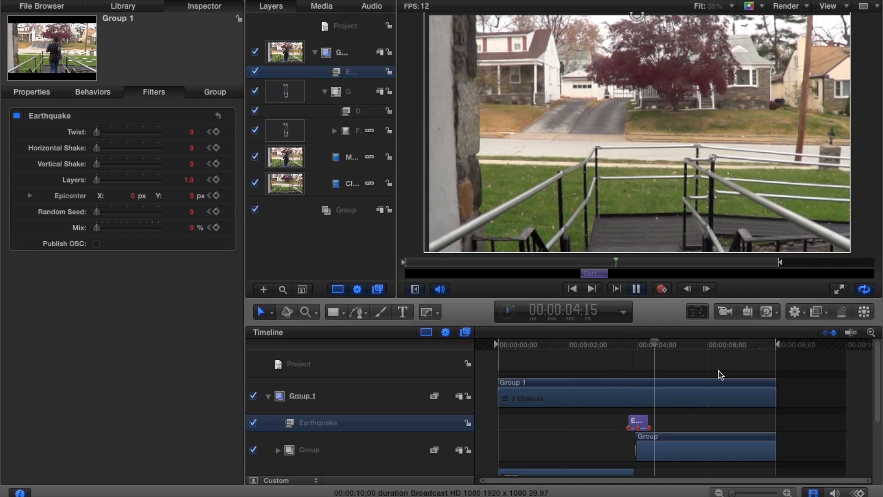
click(636, 289)
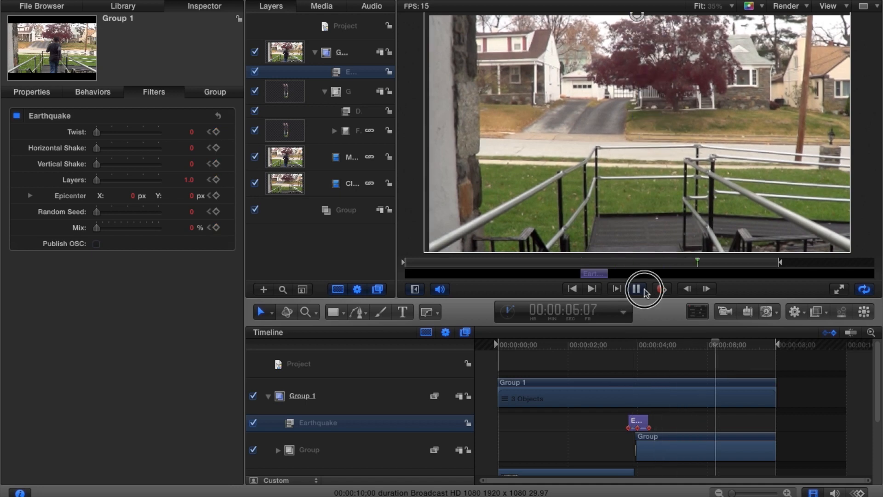
Step: Position the playhead at 00:00:03;23 and browse the library's particle emitters to the Smoke category
drag(720, 345, 631, 369)
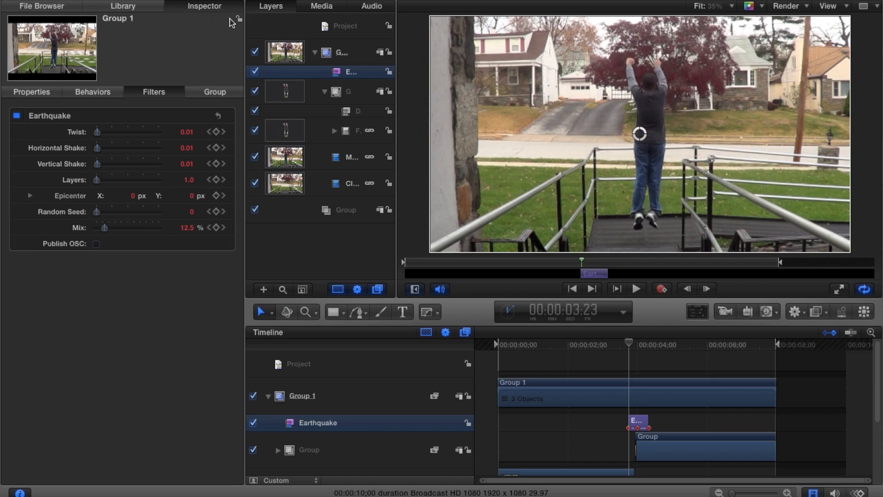
click(125, 6)
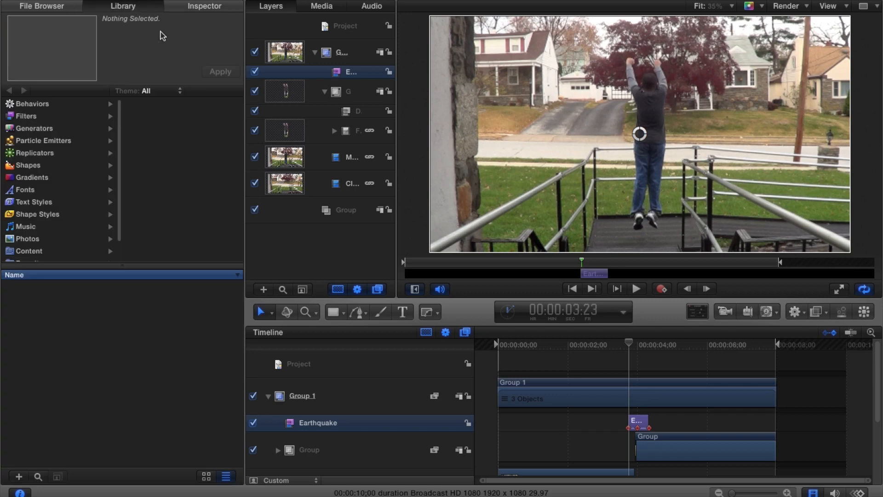
scroll(64, 159, down, 2)
scroll(61, 156, up, 2)
click(42, 139)
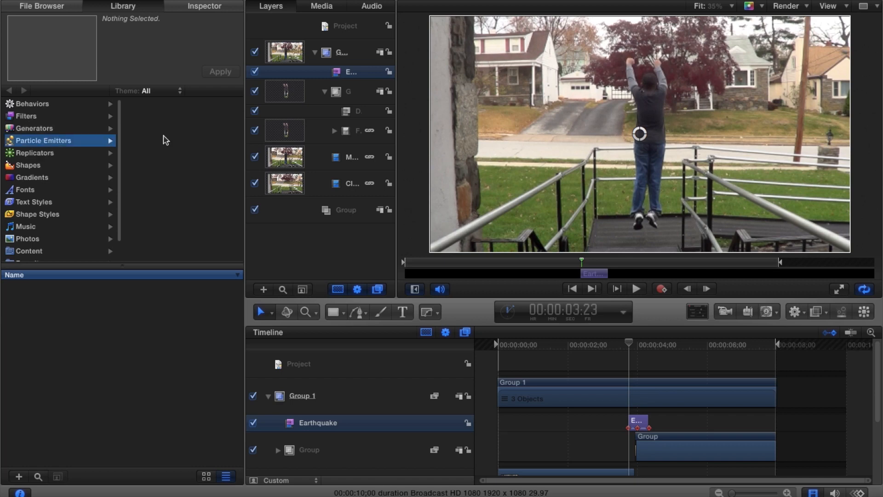
click(159, 153)
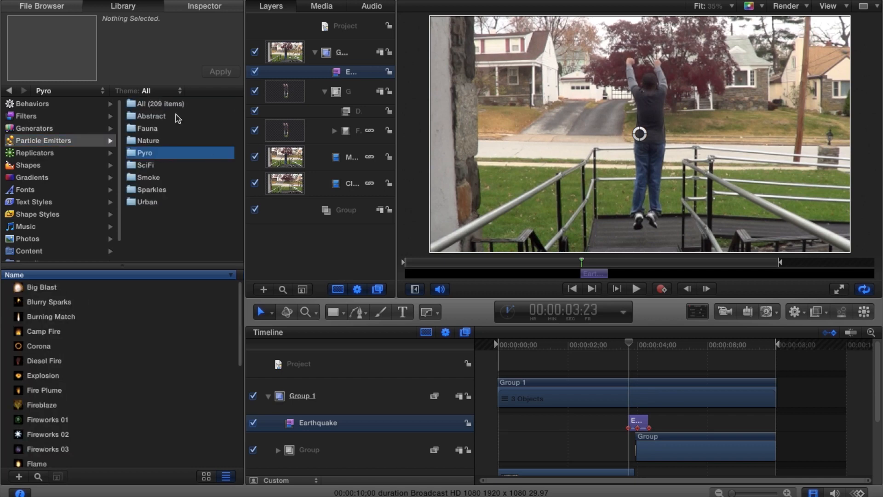
click(164, 178)
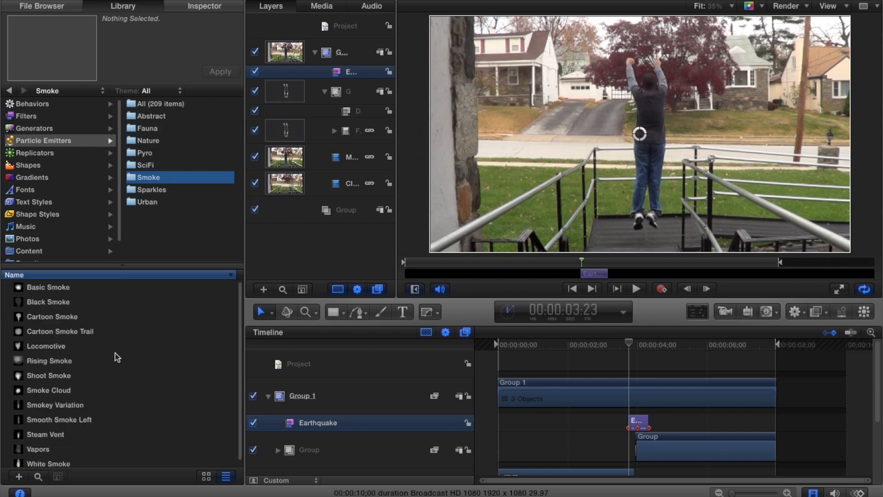
scroll(122, 341, down, 1)
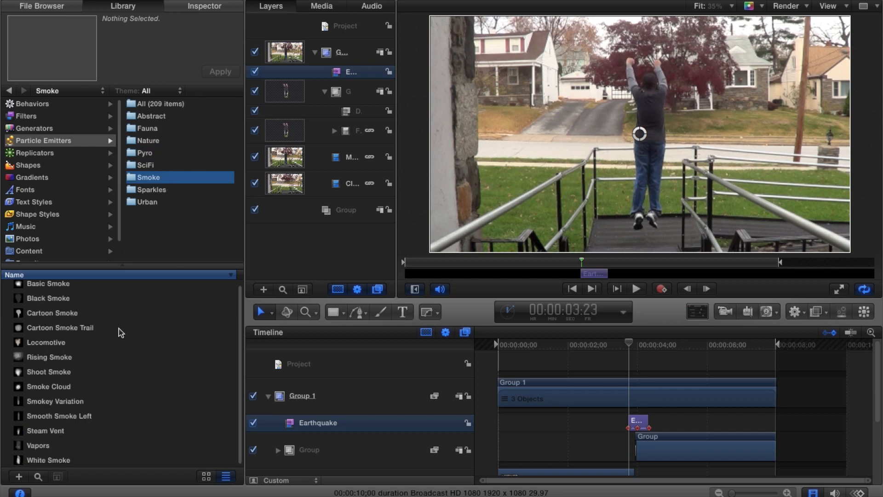
scroll(54, 319, up, 1)
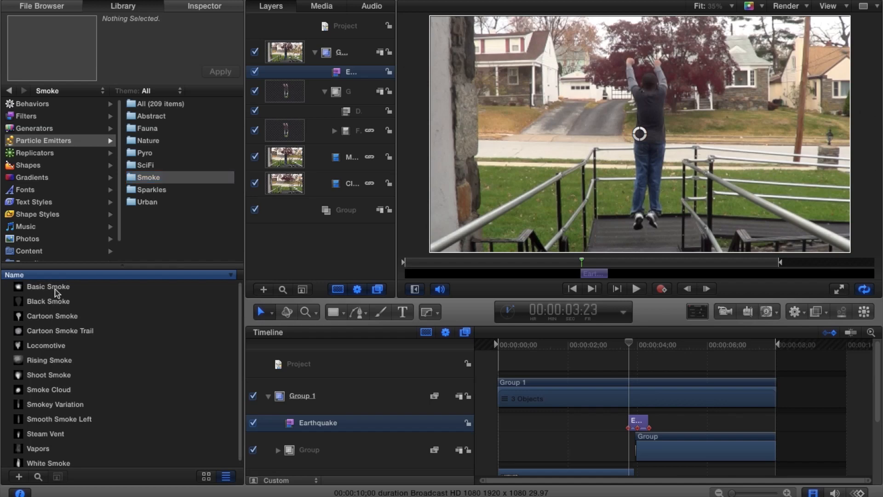
Step: Preview the smoke emitters from Basic Smoke through Rising Smoke to compare their looks
click(54, 288)
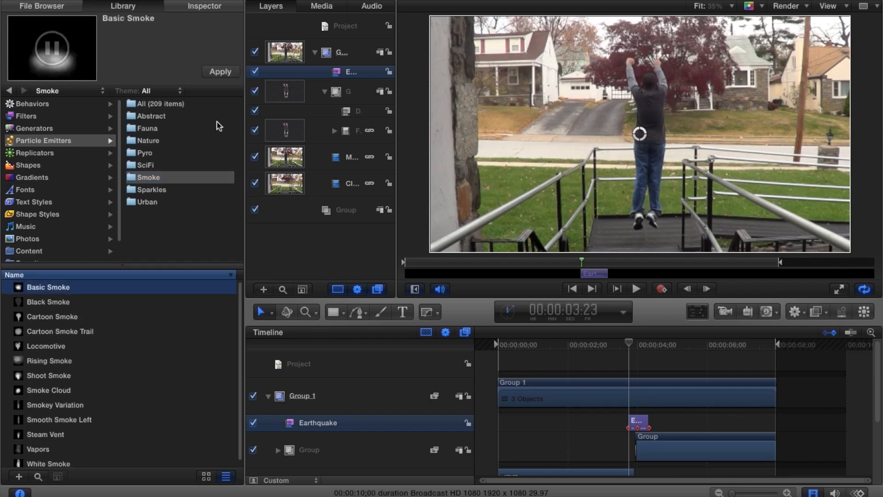
click(53, 303)
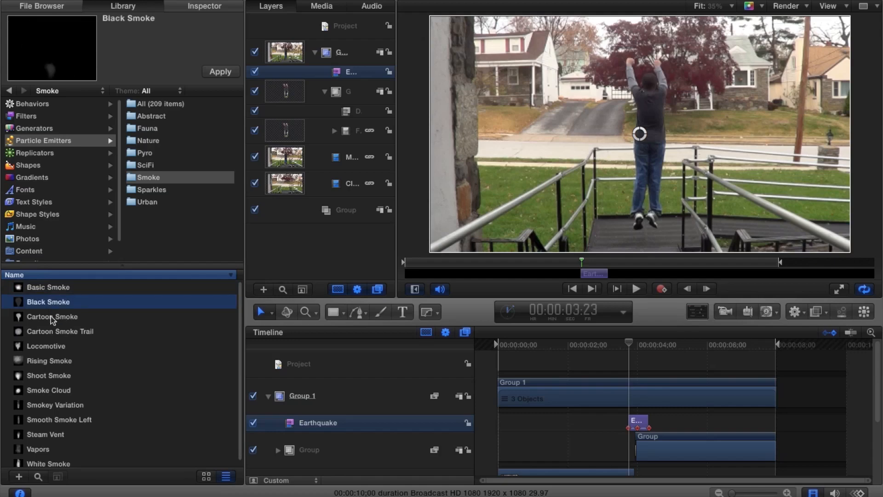
click(52, 317)
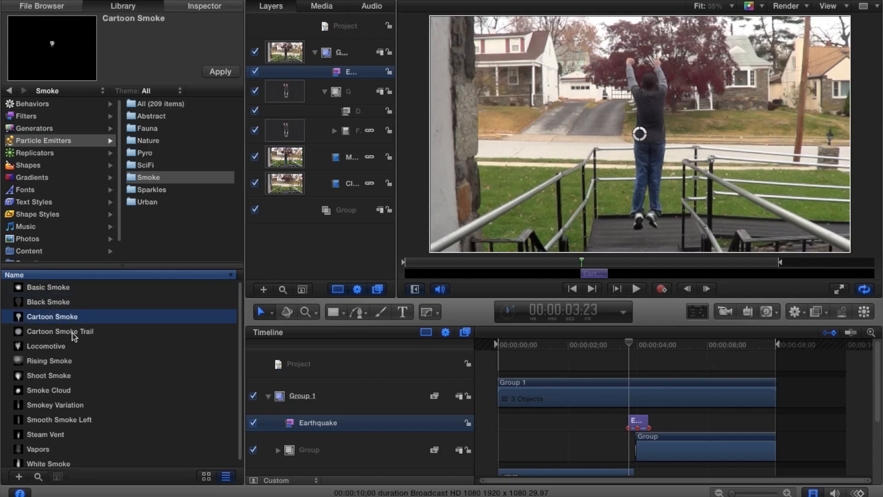
click(73, 332)
click(73, 347)
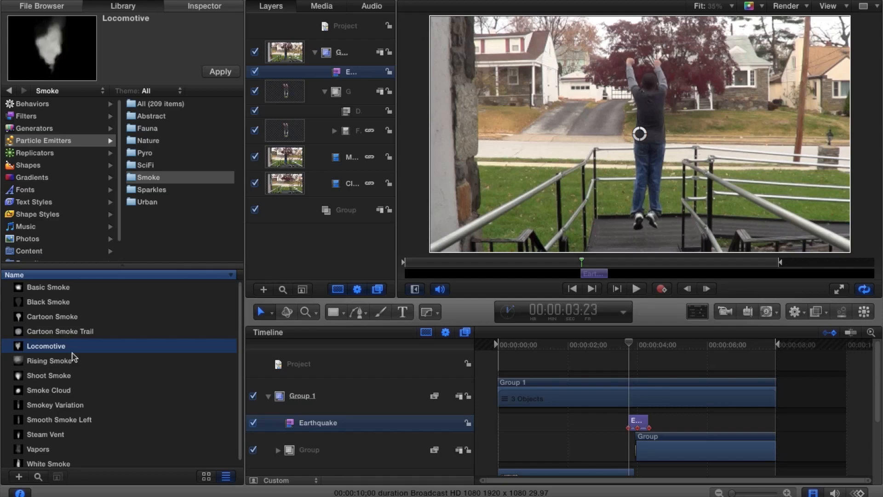
click(73, 360)
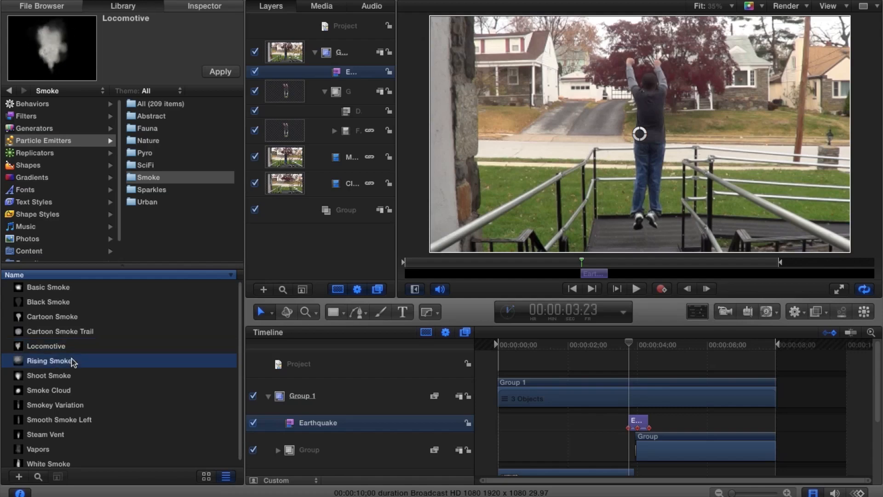
click(34, 288)
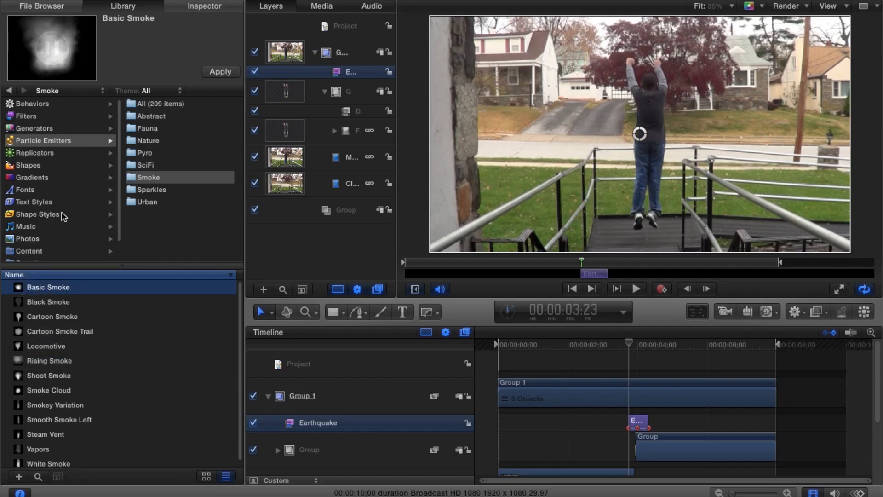
Step: Add the Basic Smoke emitter to Group 1 at 00:00:03;23 and place it on the ramp at the jumper's feet
drag(50, 285, 307, 78)
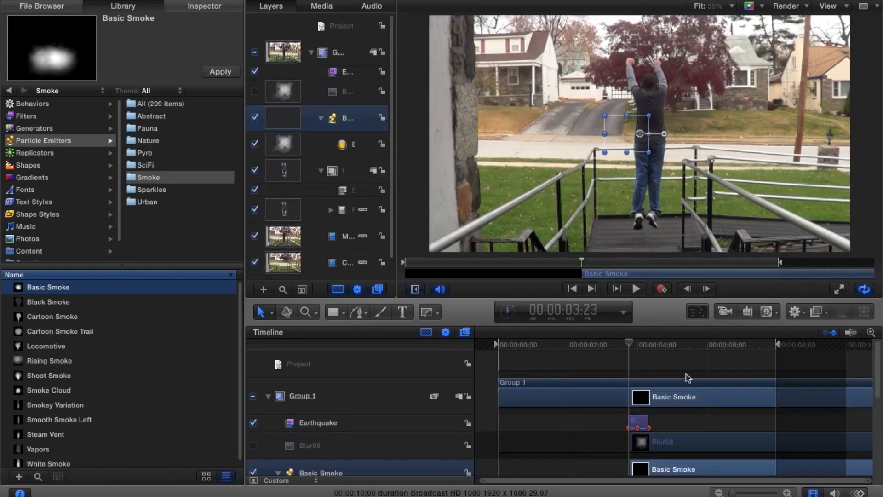
scroll(688, 378, down, 5)
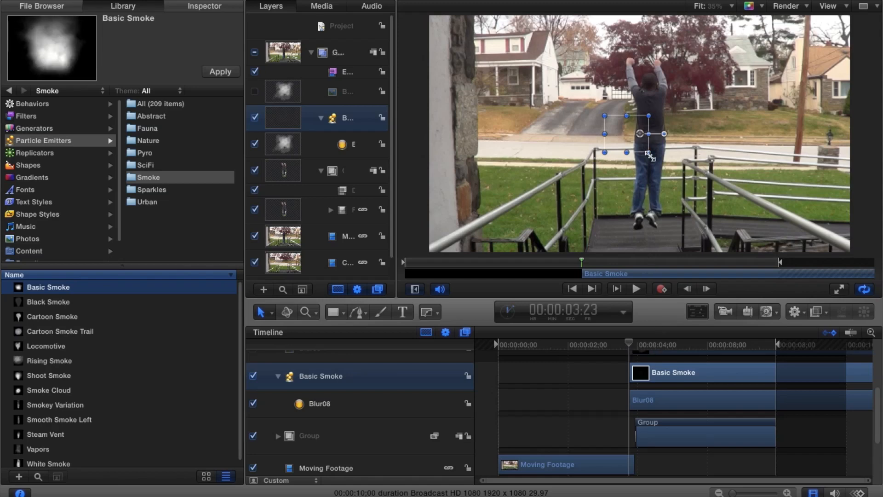
click(323, 120)
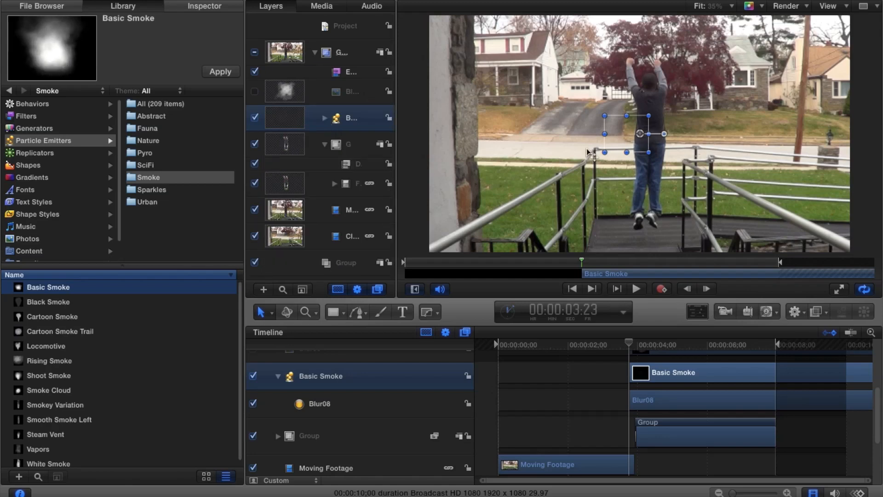
click(623, 136)
drag(624, 136, 645, 223)
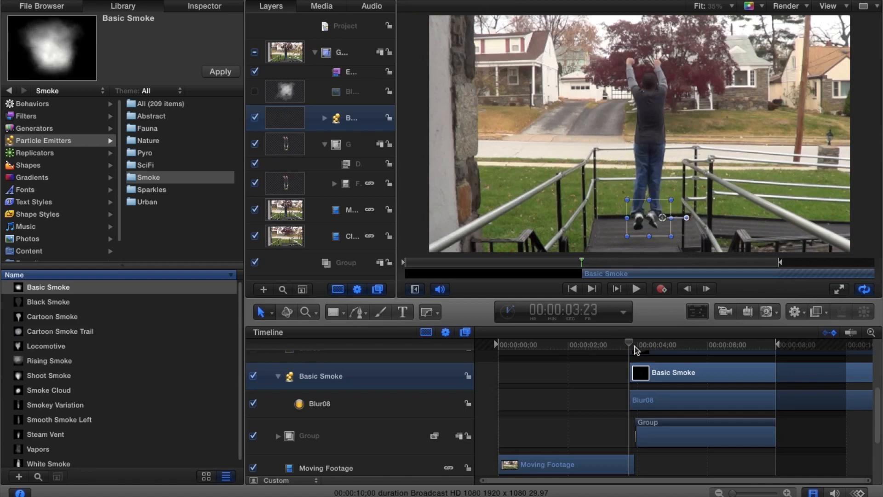
Step: Raise the Basic Smoke emitter's particle speed to 593
drag(631, 347, 635, 365)
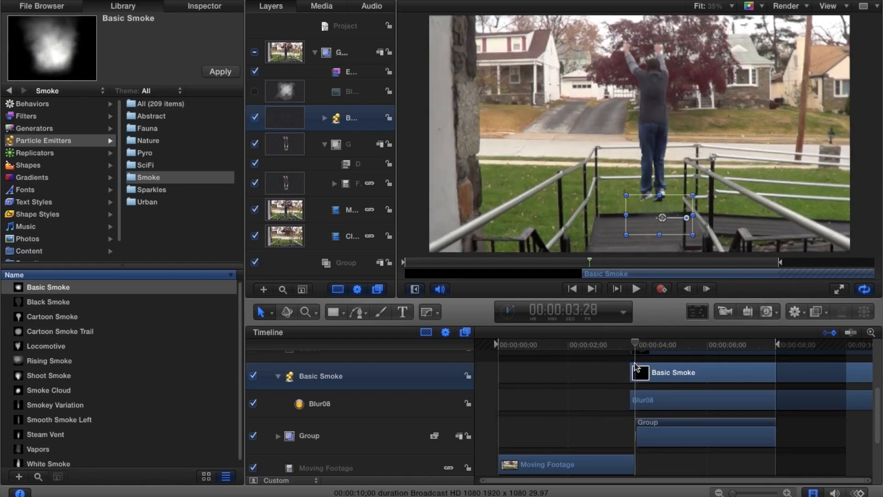
click(194, 6)
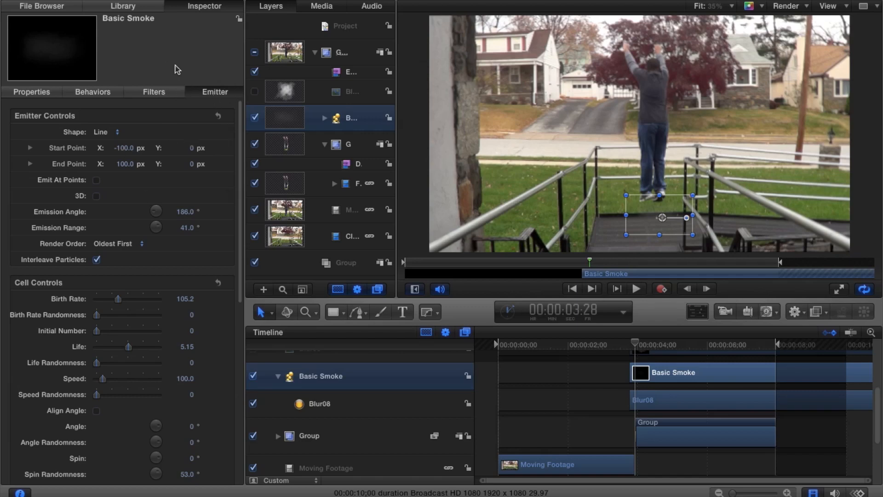
scroll(158, 285, down, 10)
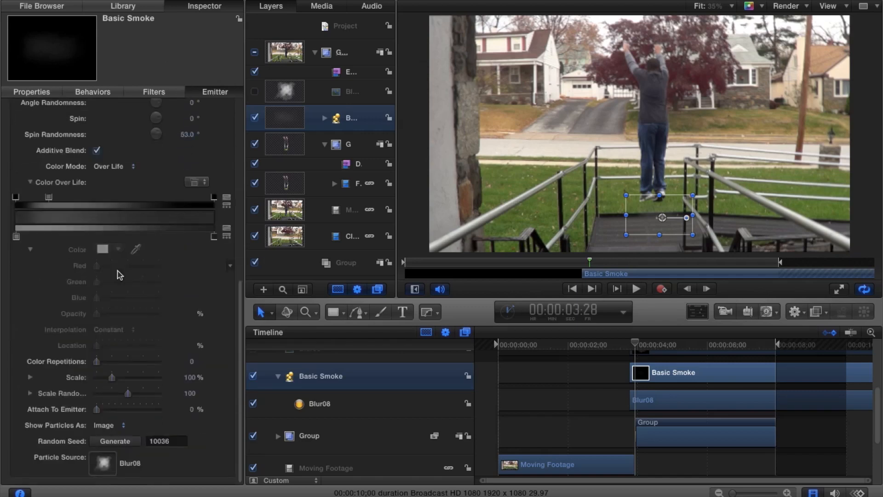
scroll(118, 189, up, 8)
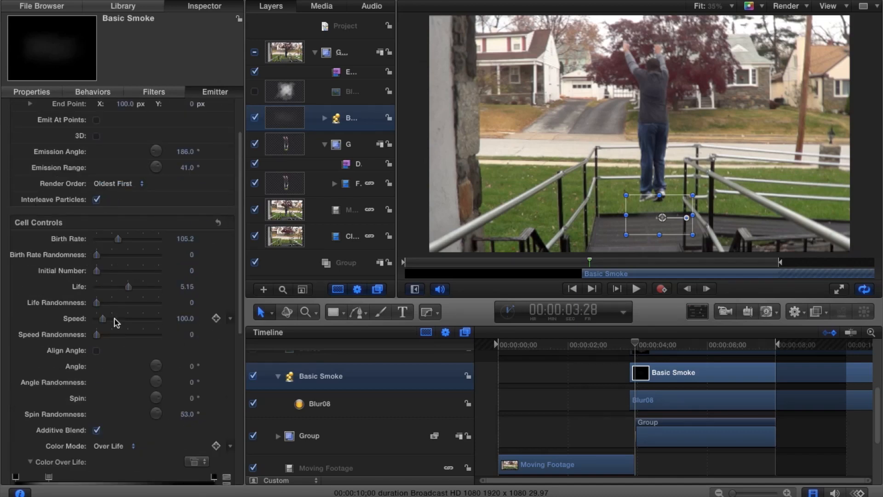
drag(115, 322, 134, 324)
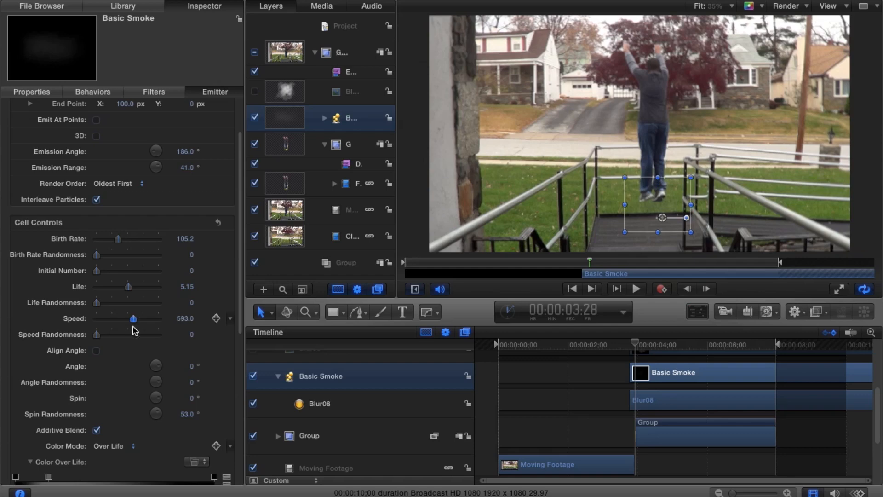
Step: Play back the takeoff with the faster smoke and trim the Basic Smoke emitter's end to 00:00:04;07
drag(638, 344, 581, 345)
click(637, 289)
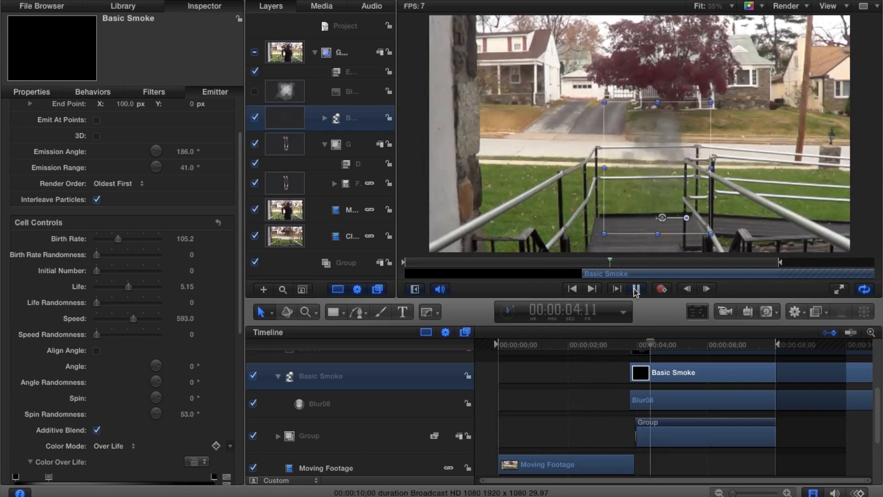
drag(693, 341, 643, 363)
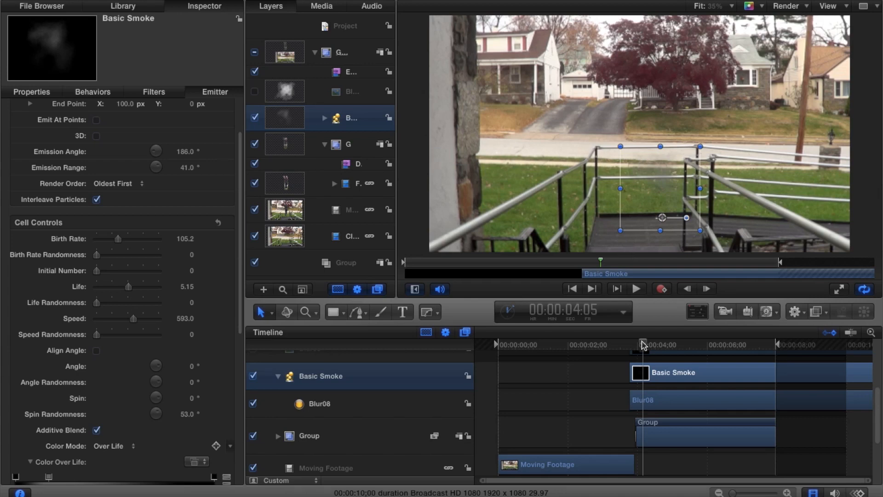
mouse_move(639, 358)
mouse_down()
mouse_move(638, 344)
mouse_move(646, 347)
mouse_up()
key(o)
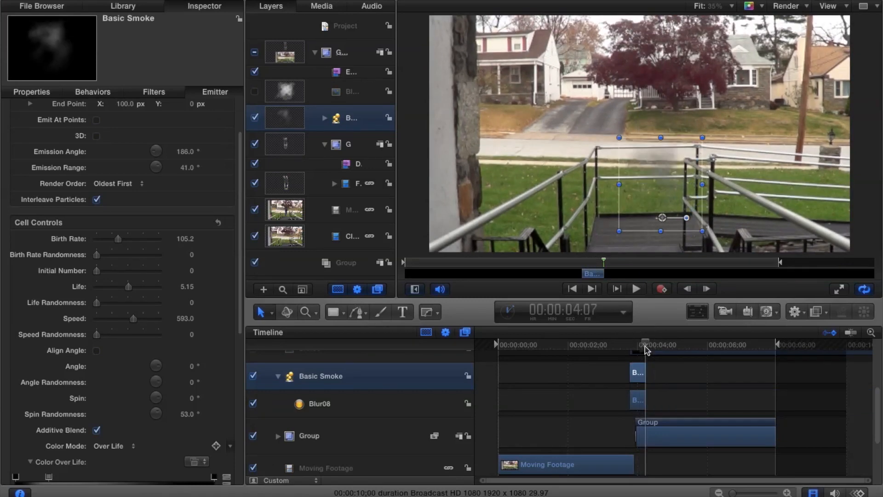
Step: Keyframe the Basic Smoke opacity to fade from 100% at 00:00:04;03 to 0% at 00:00:04;07
drag(758, 492, 773, 492)
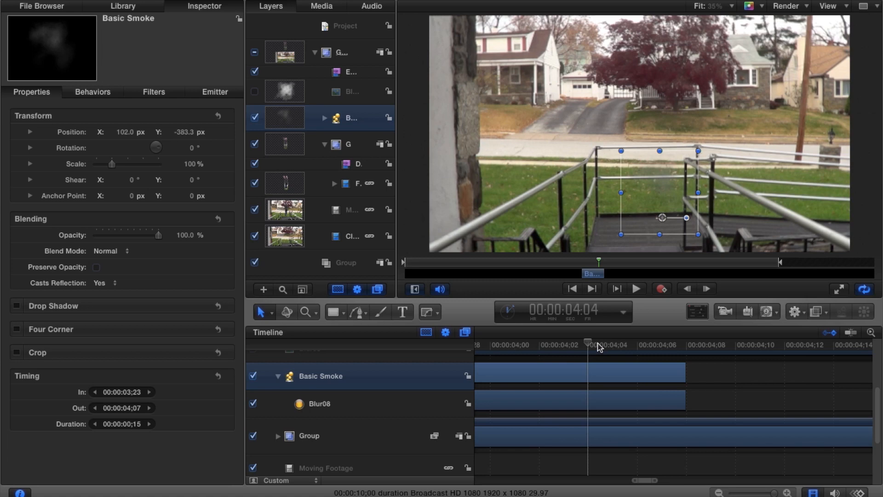
drag(600, 347, 670, 348)
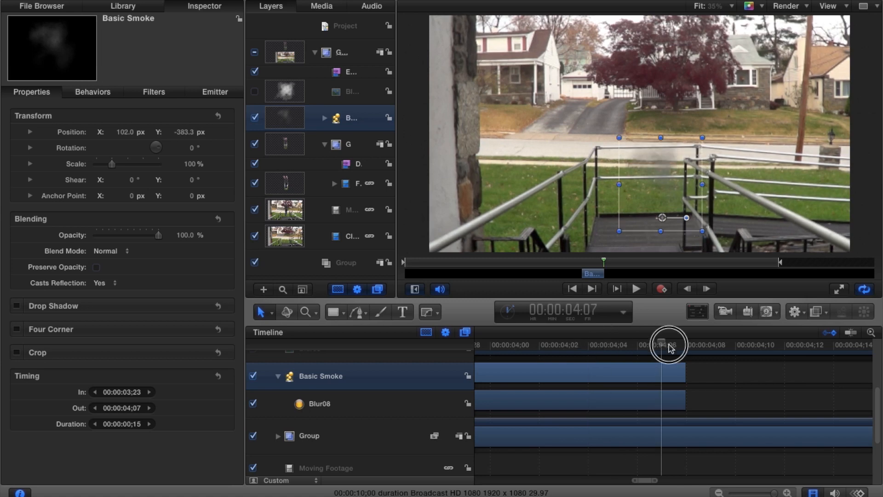
drag(668, 348, 680, 373)
key(Right)
key(Right)
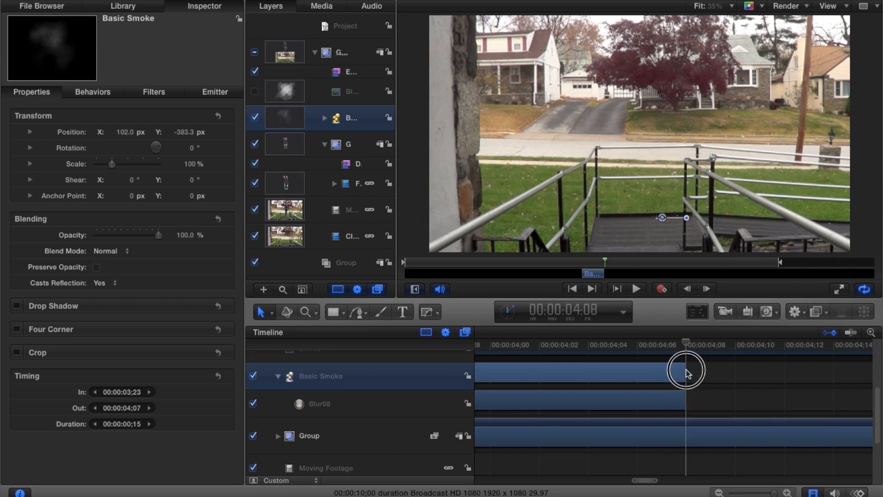
key(Left)
key(Left)
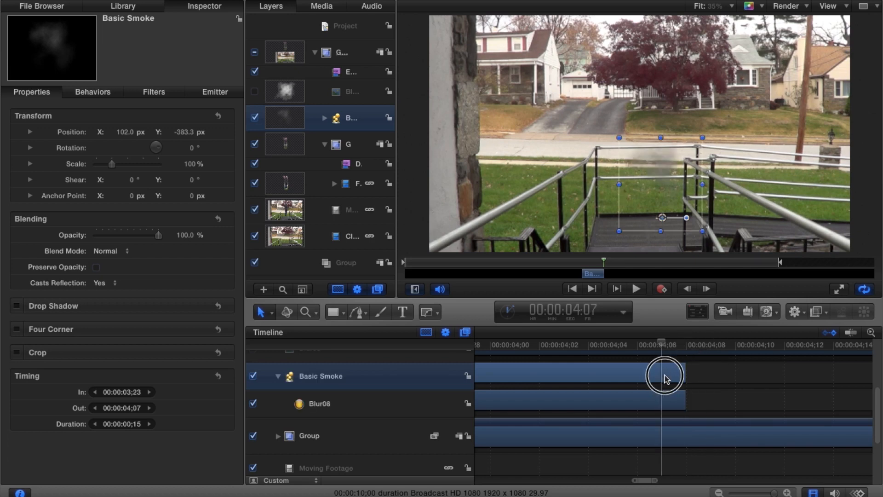
key(Right)
key(Left)
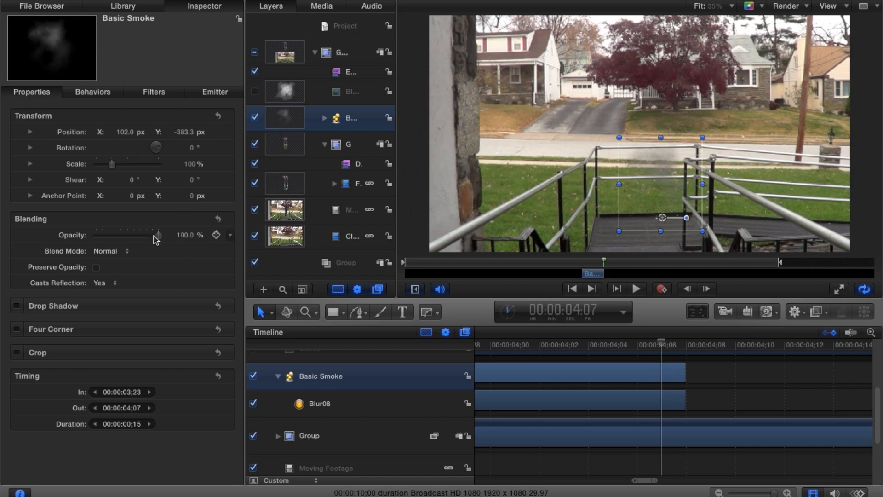
drag(155, 235, 30, 233)
click(215, 235)
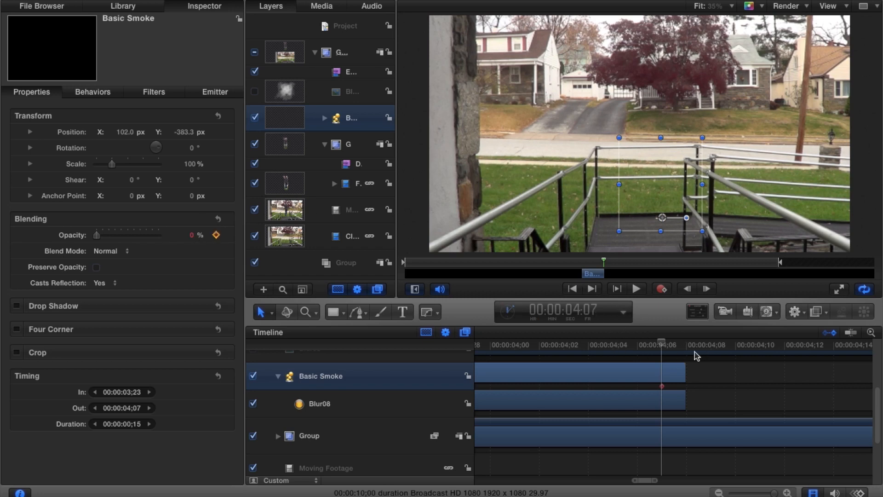
drag(661, 340, 569, 352)
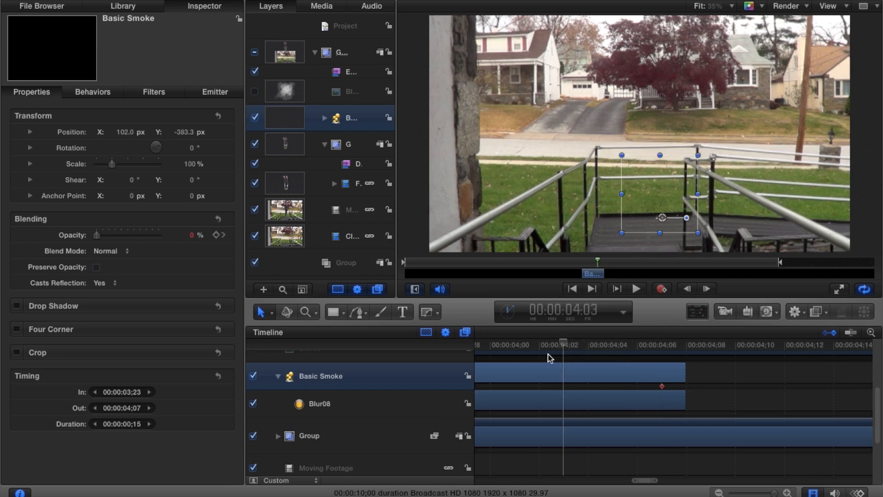
drag(101, 237, 176, 238)
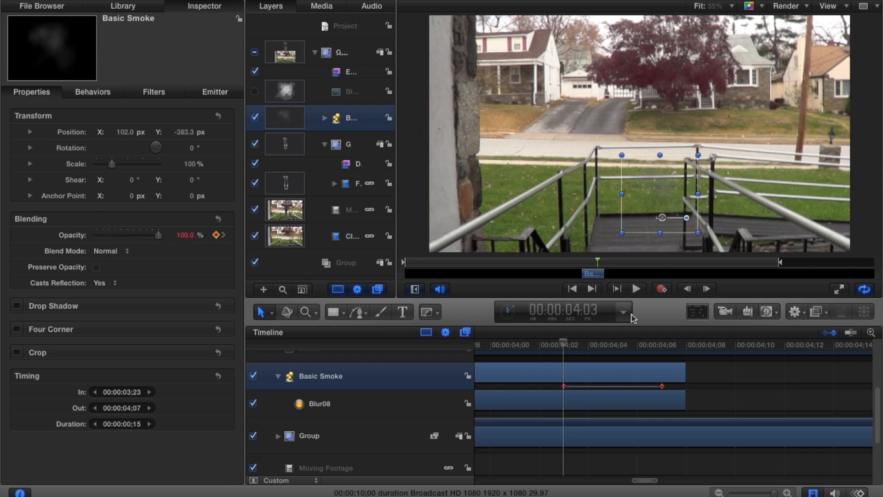
Step: Zoom in and temporarily hide the background footage to examine the smoke against black, restoring the full-frame view at the end
click(305, 312)
drag(655, 164, 732, 184)
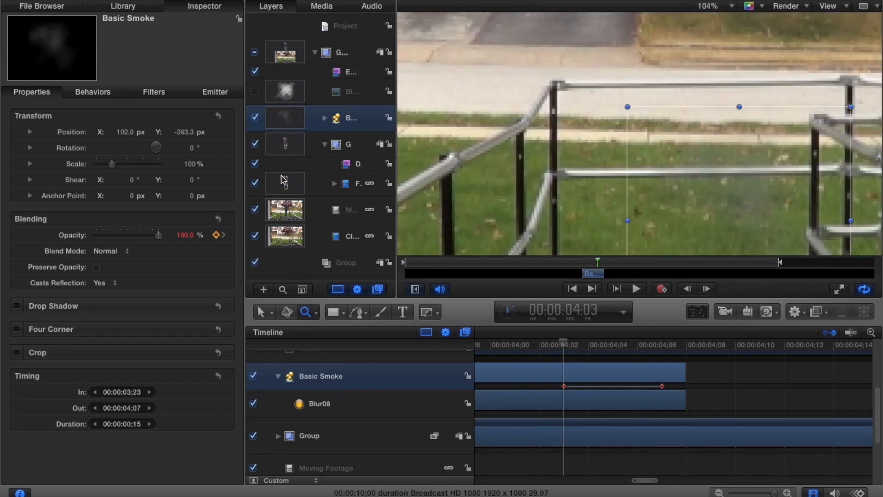
click(256, 210)
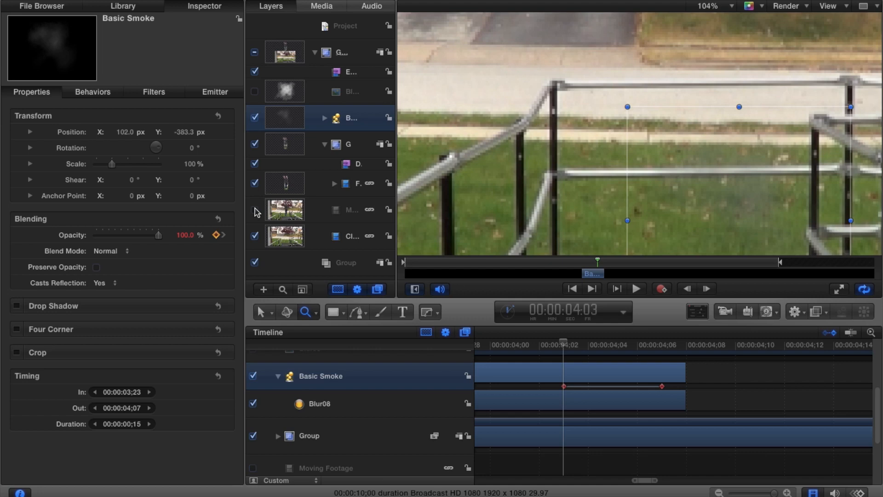
click(255, 235)
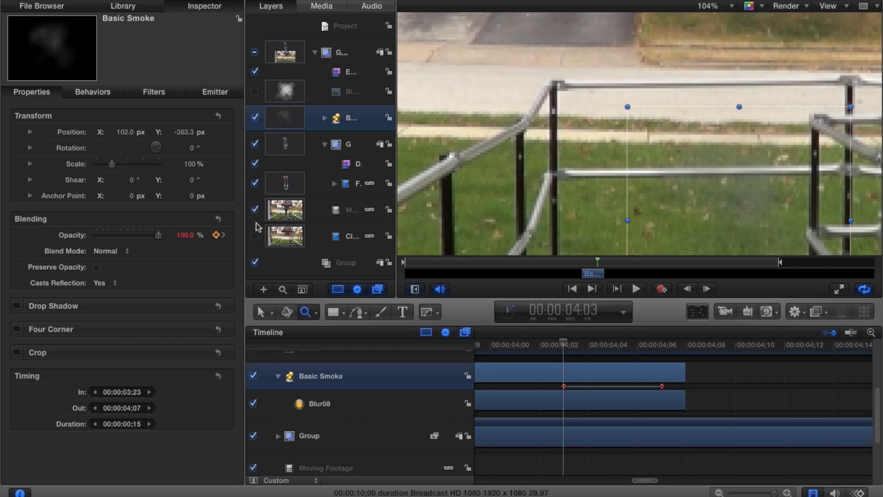
click(255, 210)
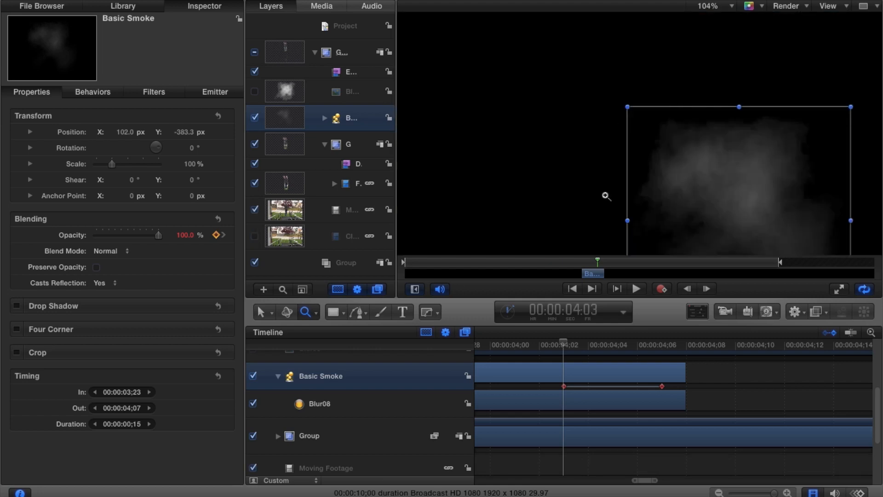
scroll(705, 60, down, 3)
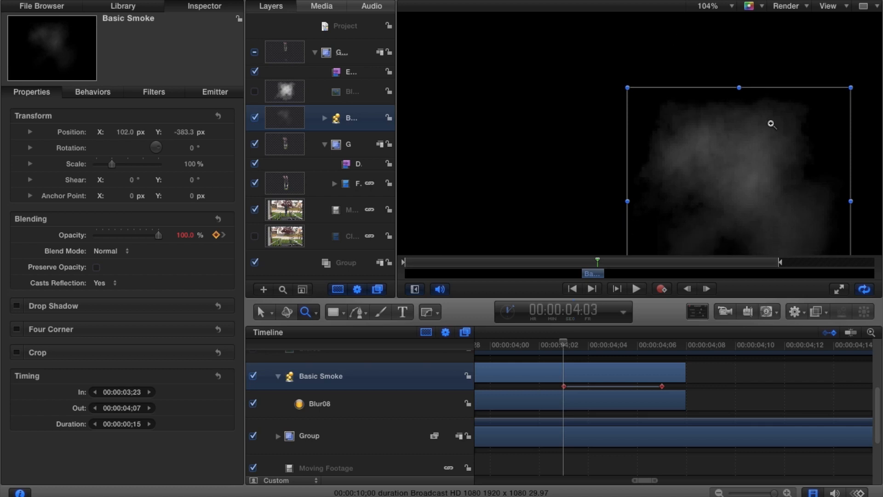
scroll(771, 125, down, 5)
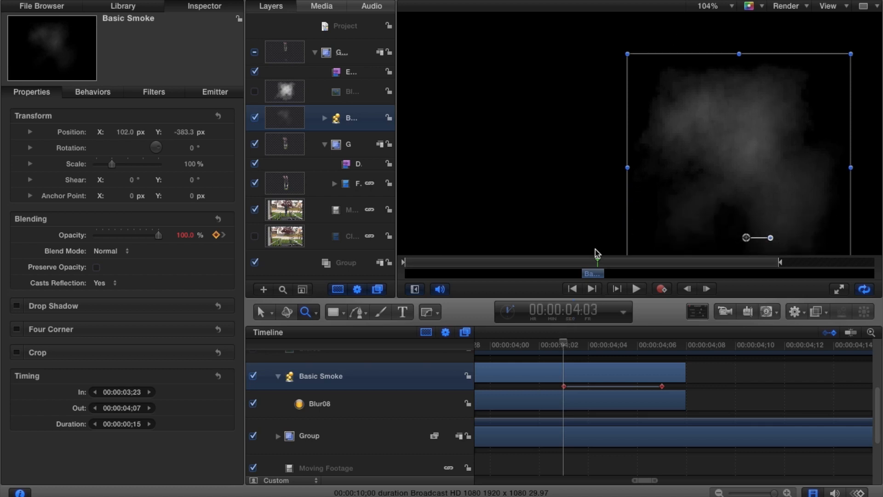
drag(568, 344, 556, 370)
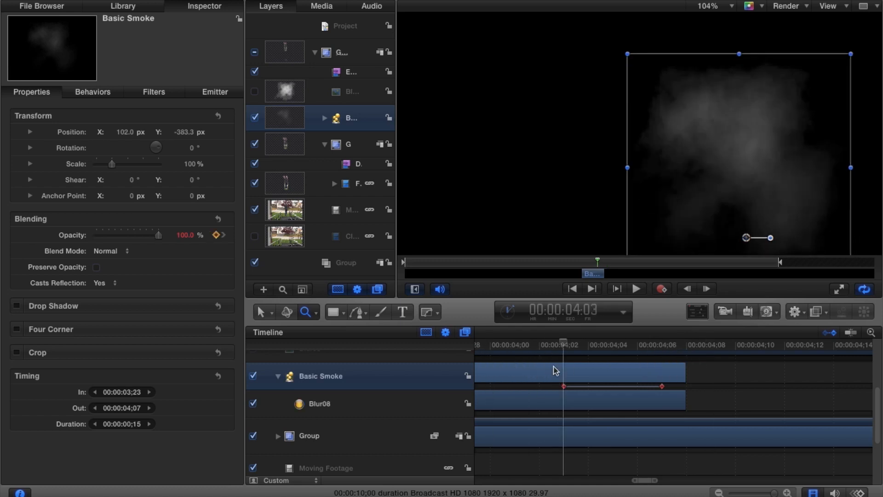
click(254, 235)
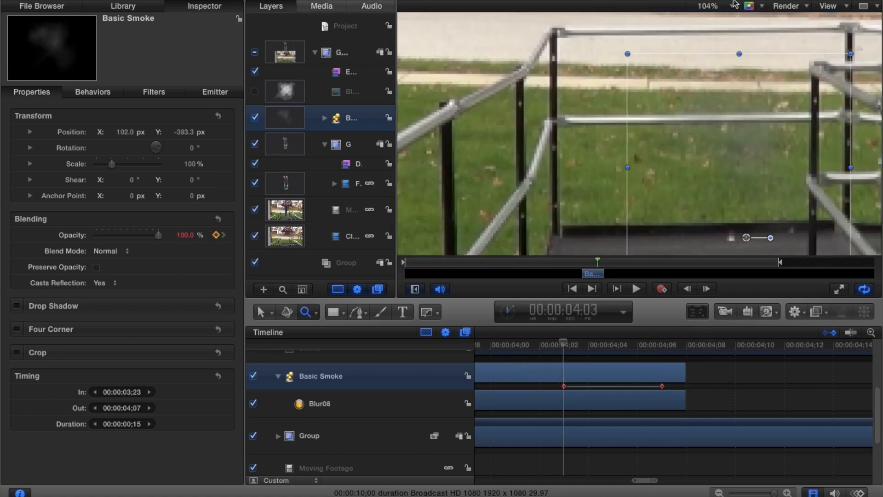
click(730, 6)
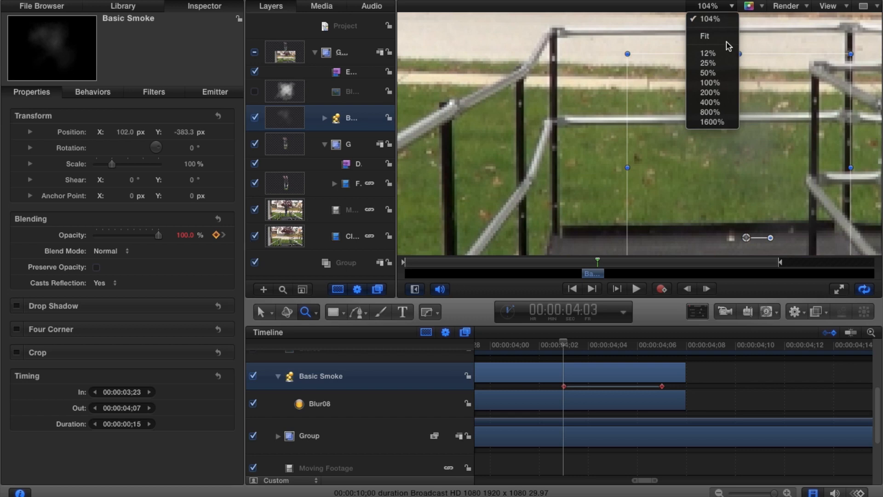
click(727, 37)
Step: Add a Brightness color correction filter to Basic Smoke and increase its brightness so the smoke stands out
drag(563, 344, 665, 383)
click(261, 310)
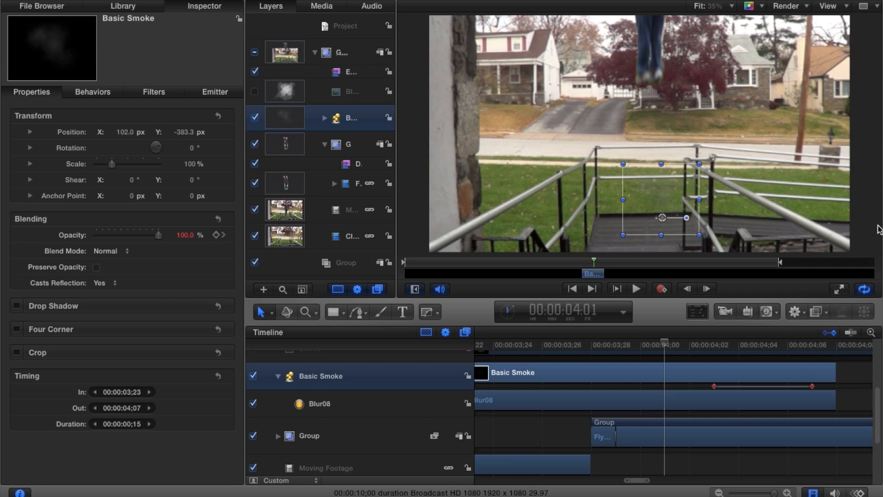
click(817, 311)
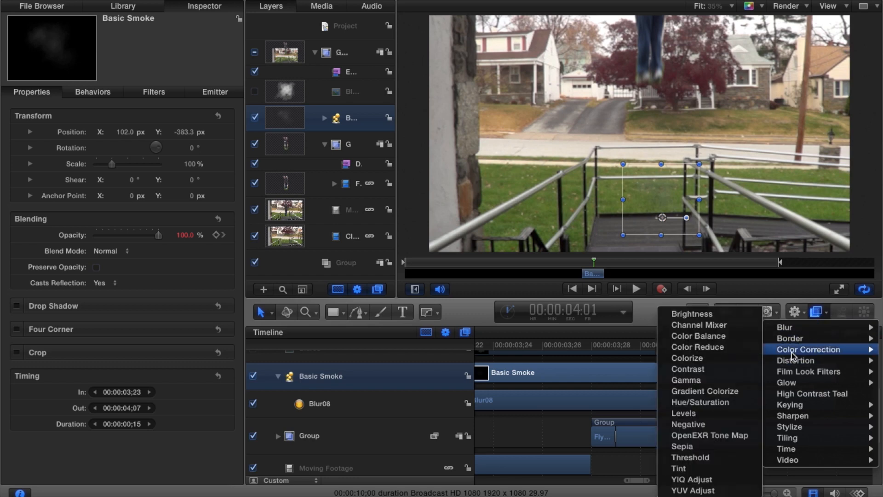
click(709, 295)
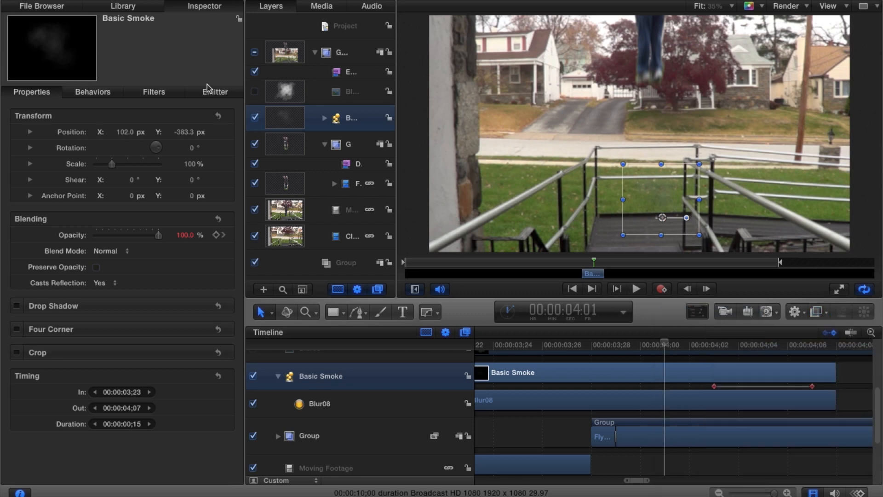
drag(119, 134, 158, 138)
drag(664, 340, 664, 359)
drag(604, 399, 492, 387)
Step: Deselect the smoke and play the project from the start to check the brightened smoke
click(335, 24)
drag(755, 493, 731, 492)
drag(607, 342, 588, 341)
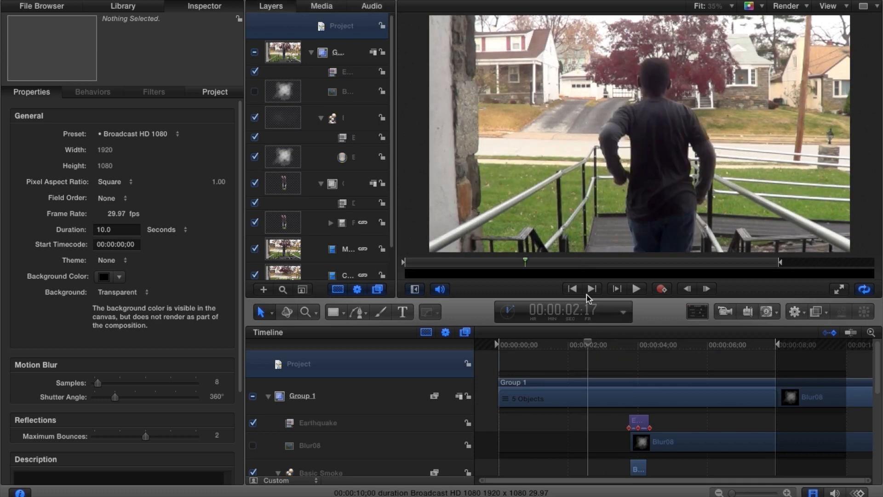
click(573, 289)
click(636, 290)
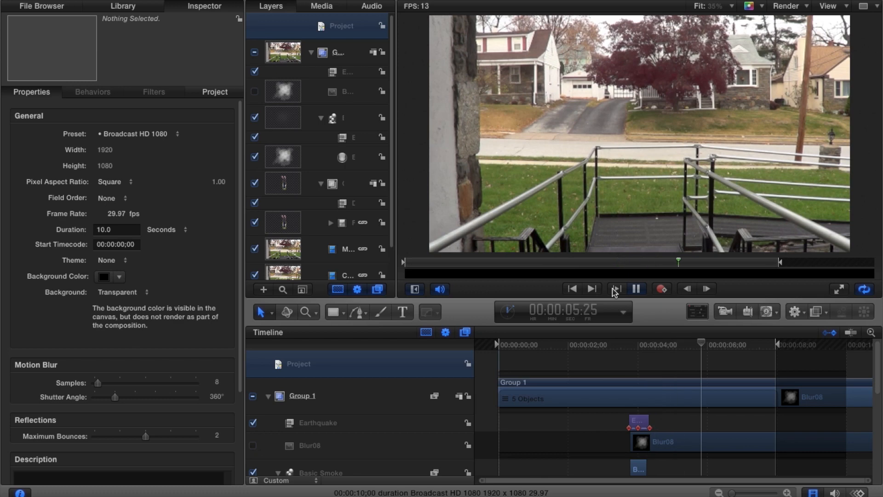
Step: Move the first Basic Smoke opacity keyframe a few frames earlier so the fade-out starts sooner and lasts longer
drag(769, 339, 648, 371)
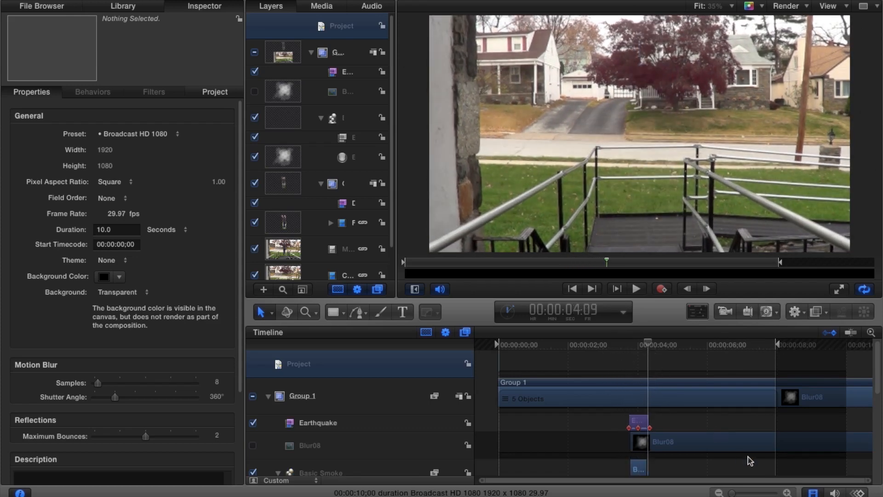
drag(760, 493, 773, 493)
scroll(706, 414, down, 5)
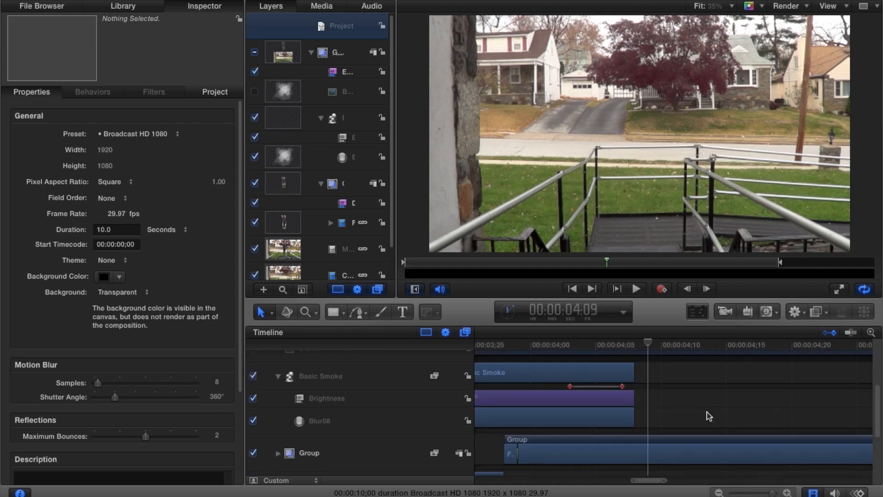
scroll(623, 396, up, 3)
scroll(623, 395, down, 3)
scroll(623, 394, up, 3)
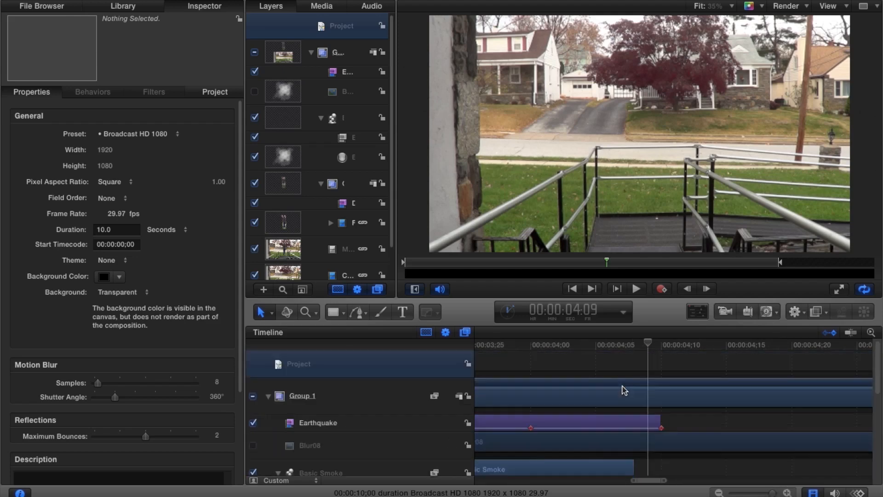
scroll(624, 390, down, 1)
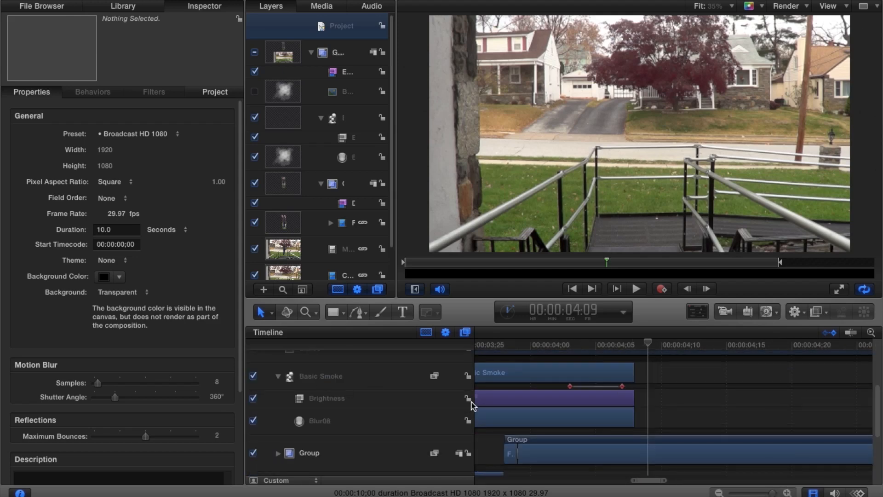
drag(571, 386, 518, 386)
Step: Show the whole timeline again and play the project from the start to review the longer smoke fade
drag(636, 348, 704, 360)
drag(773, 492, 497, 433)
click(579, 291)
click(638, 285)
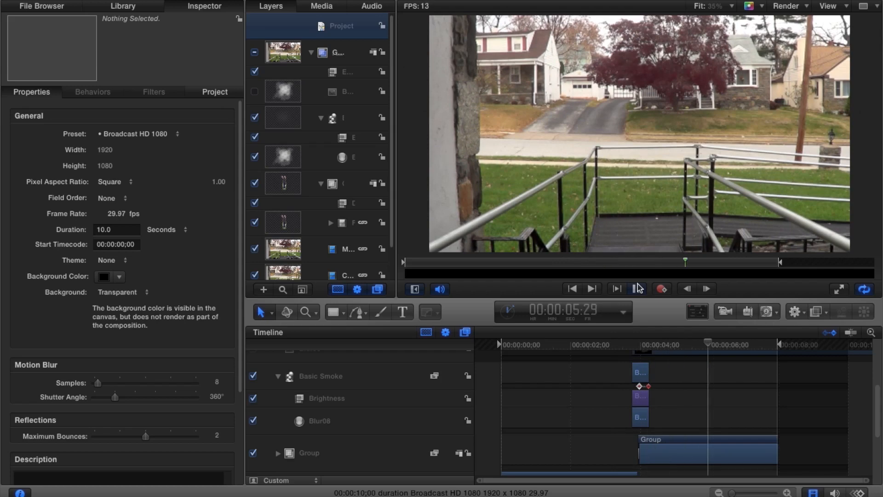
Step: Shorten the play range to 00:00:04;24 so it ends just after the takeoff, and return the playhead to the project start
click(662, 347)
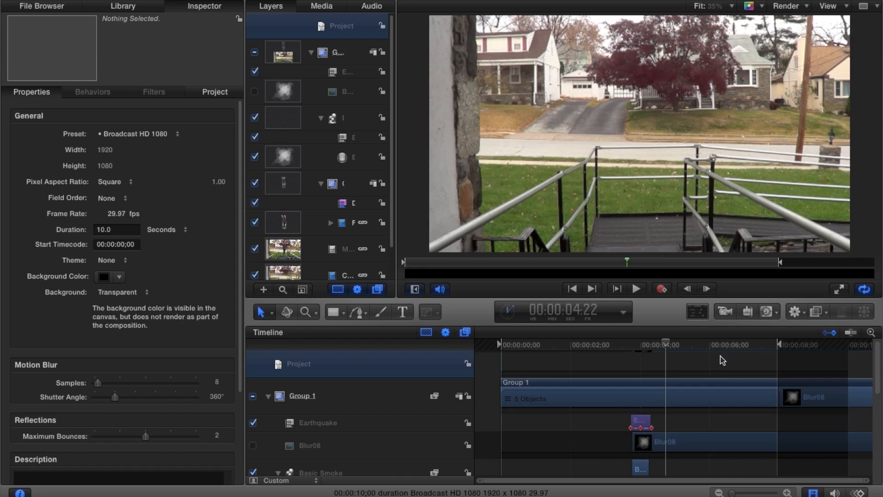
drag(674, 344, 661, 365)
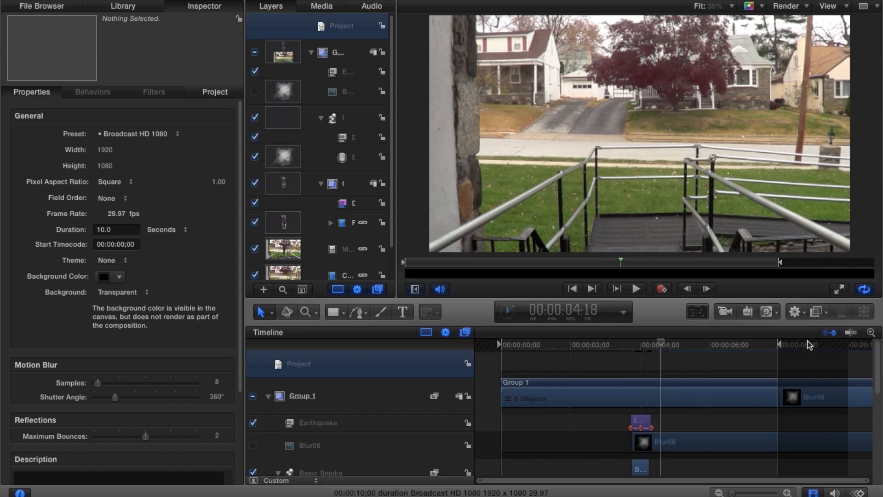
mouse_move(777, 347)
mouse_down()
mouse_move(637, 361)
mouse_move(670, 367)
mouse_move(660, 345)
mouse_move(836, 374)
mouse_move(696, 357)
mouse_move(744, 367)
mouse_move(609, 365)
mouse_move(669, 377)
mouse_up()
click(568, 290)
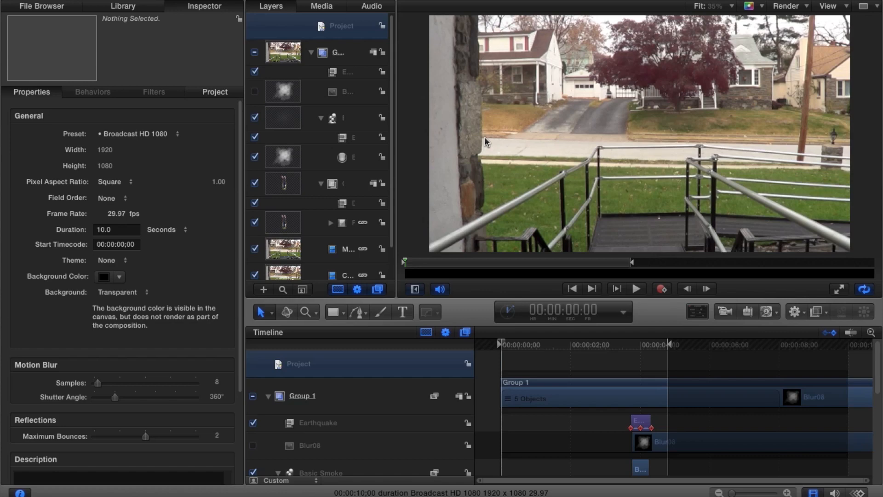
Step: Save the project in Documents as flyingeffecttutorialthing with media collection off
key(super+s)
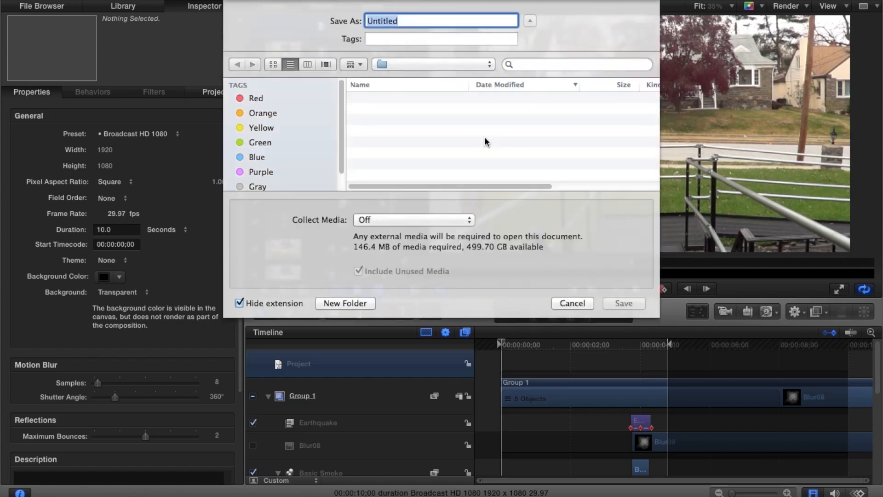
text(flying)
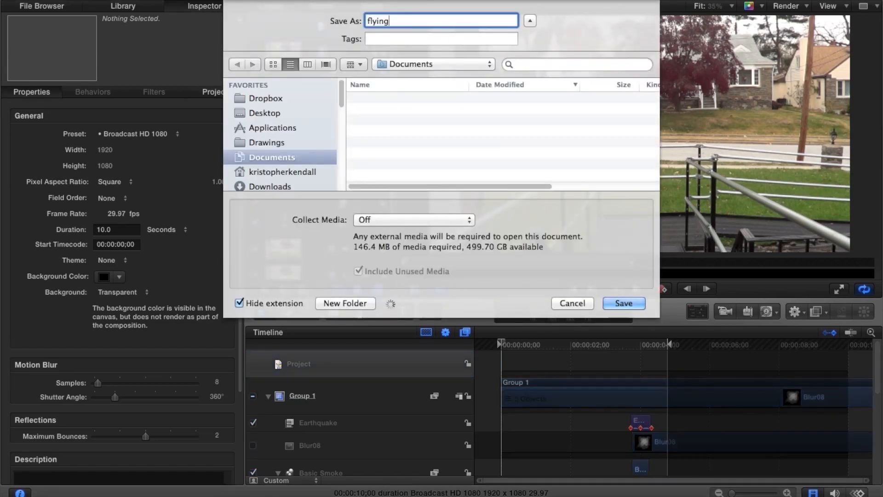
text(effecttutorialthing)
key(Return)
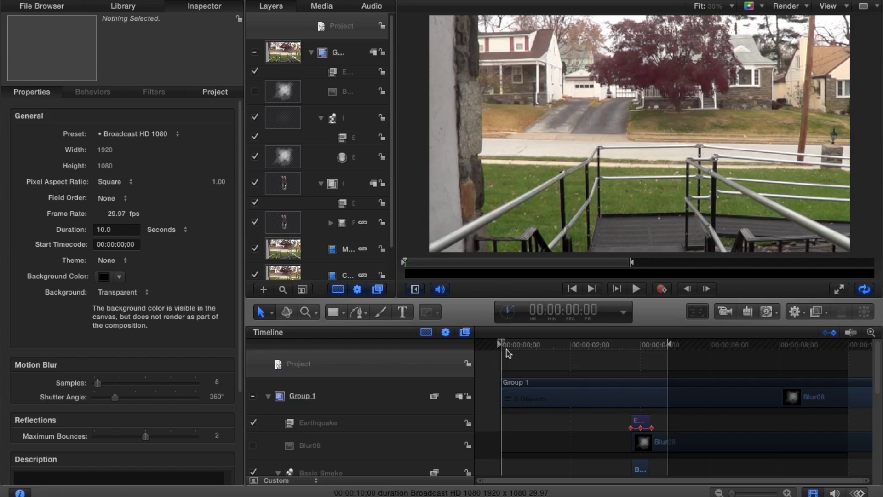
Step: Start exporting the project as a QuickTime movie using the Apple ProRes 4444 codec
click(508, 354)
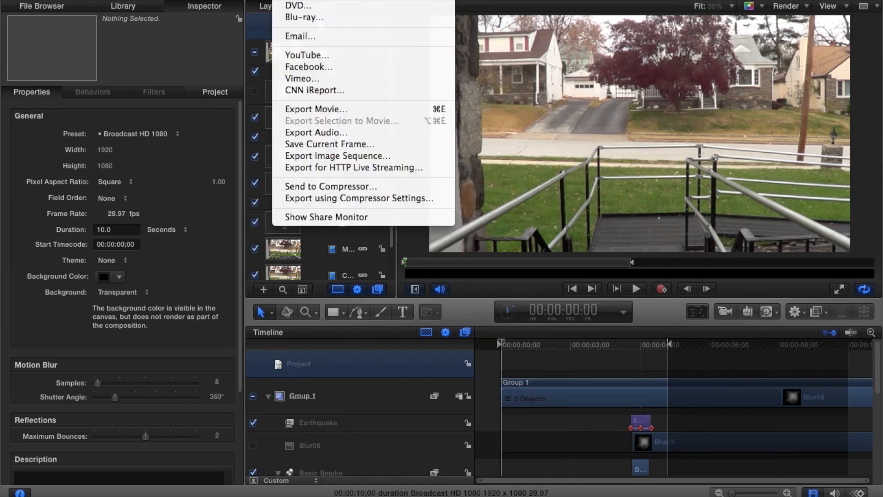
click(316, 109)
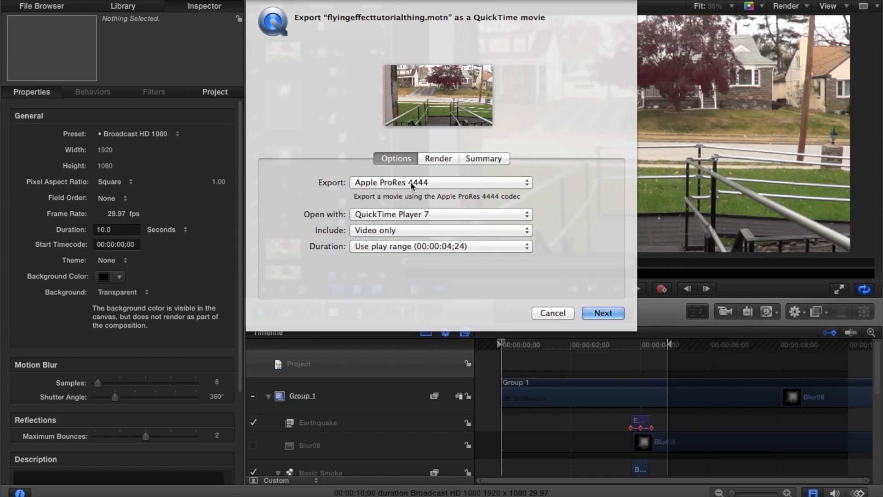
click(480, 183)
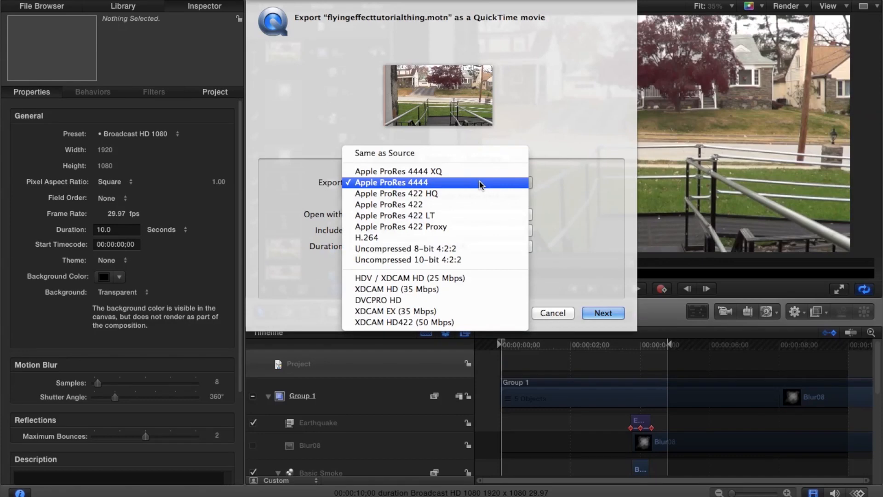
click(479, 182)
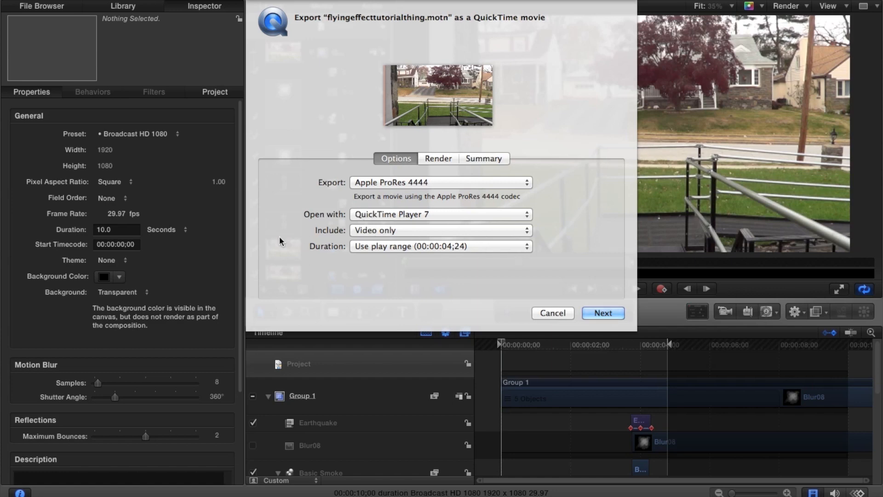
Step: Keep the export set to include video only and to use the play range as its duration
click(363, 223)
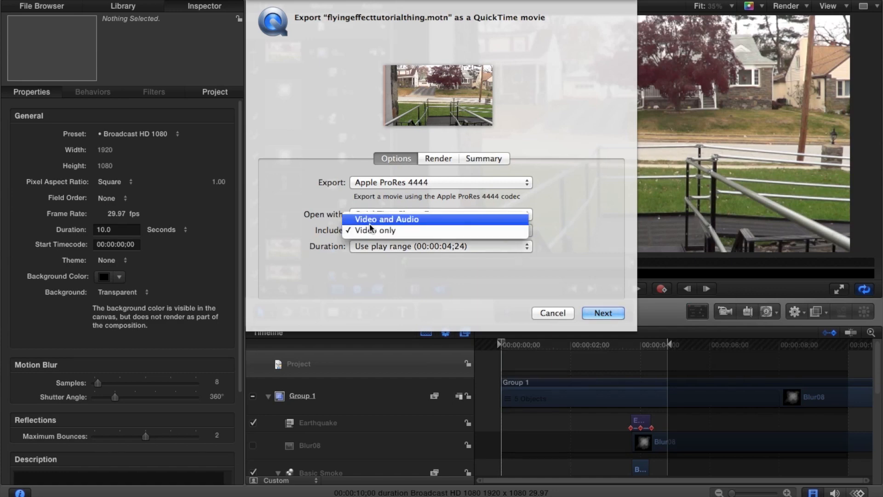
click(329, 213)
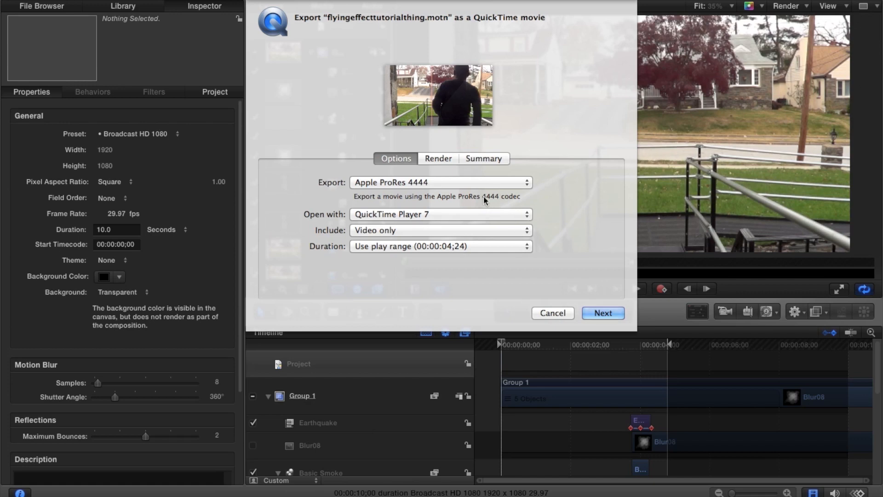
click(477, 228)
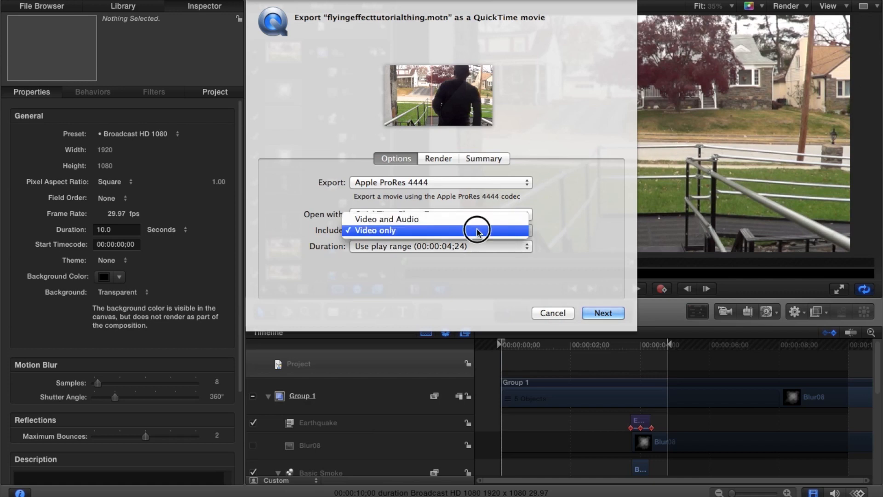
click(476, 229)
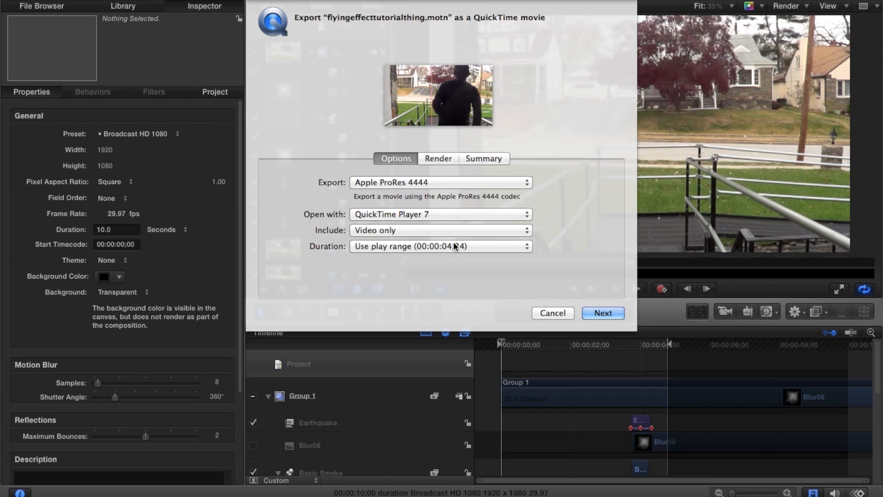
click(454, 244)
click(454, 244)
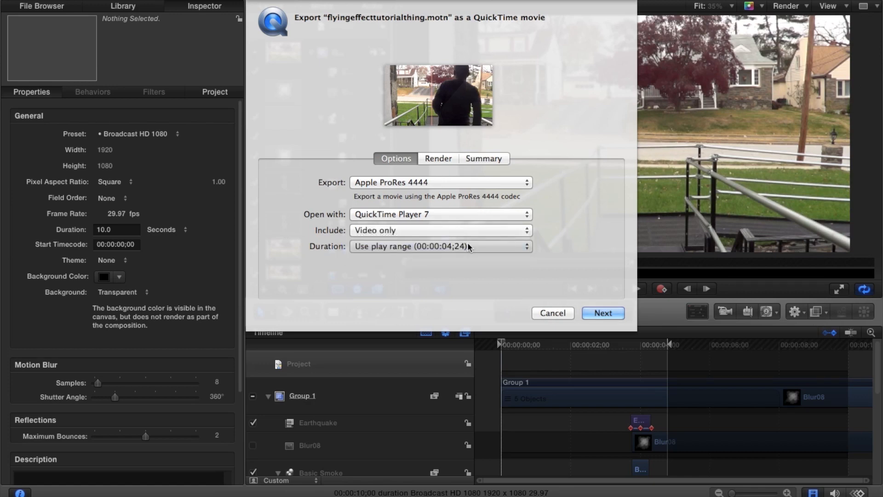
click(467, 244)
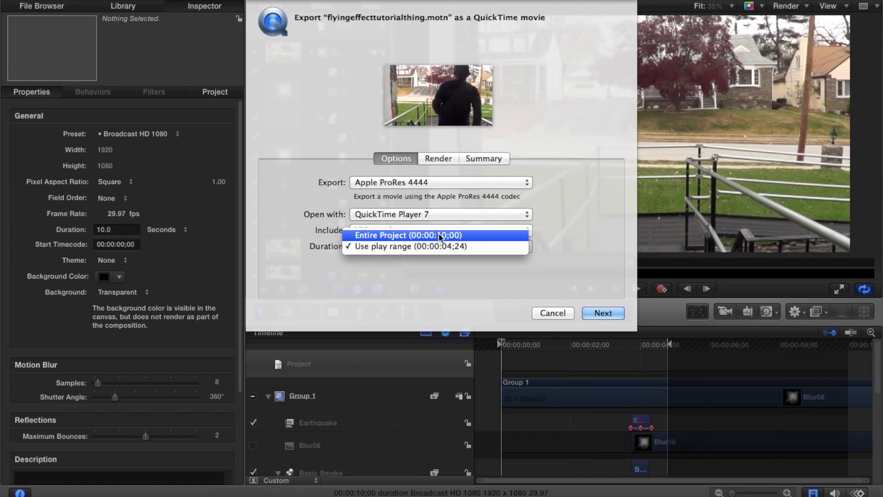
click(532, 276)
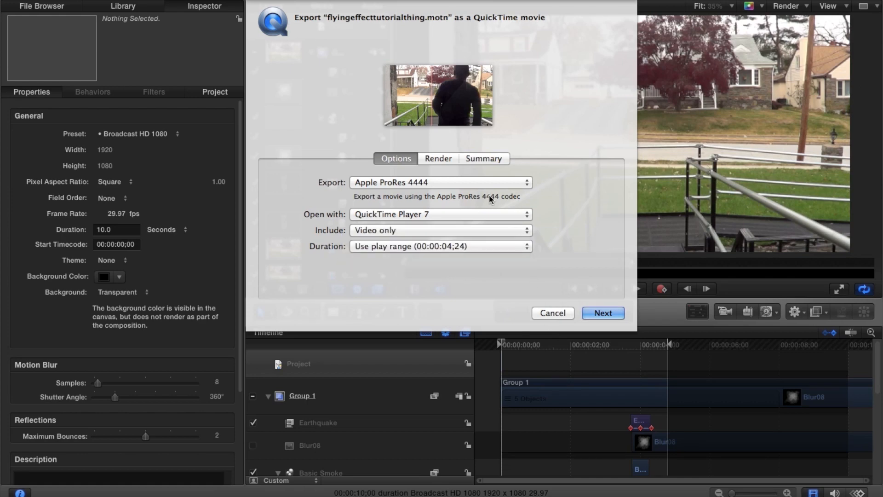
Step: Set the export's render quality to Best
click(438, 158)
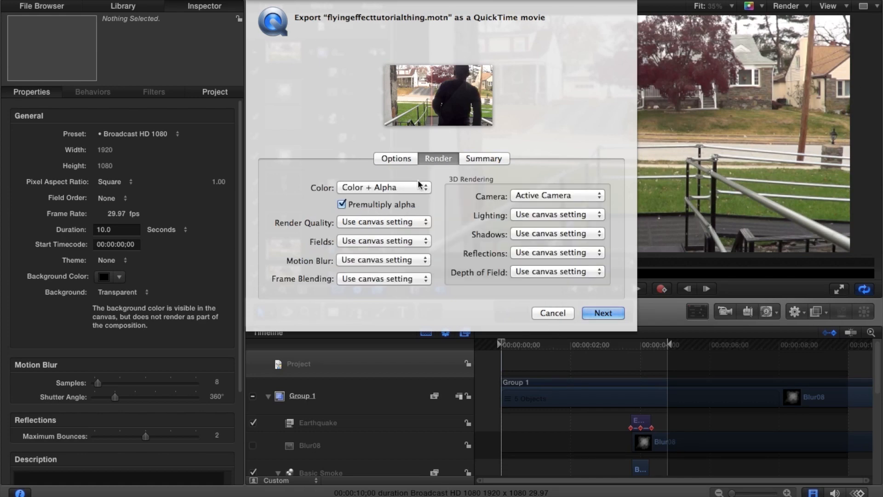
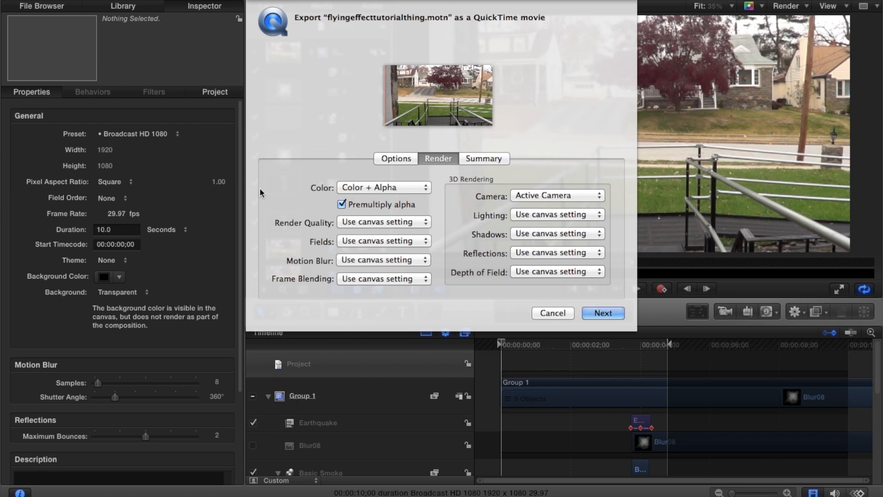
click(357, 223)
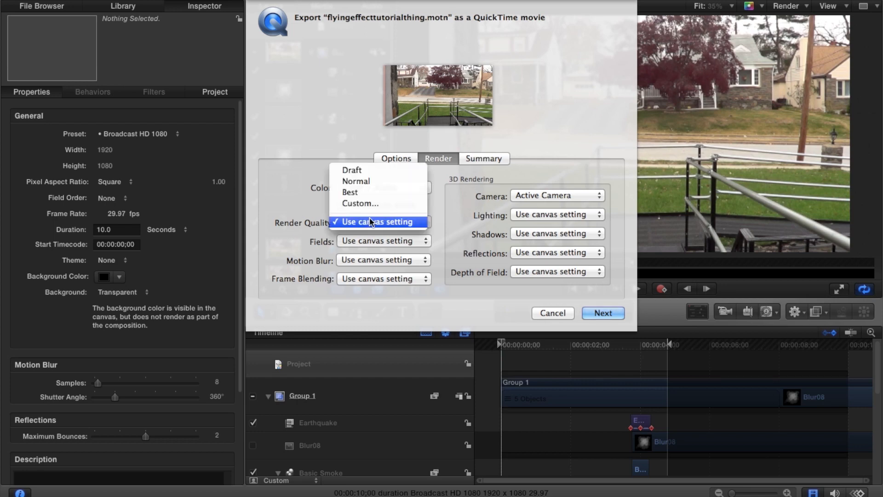
click(370, 194)
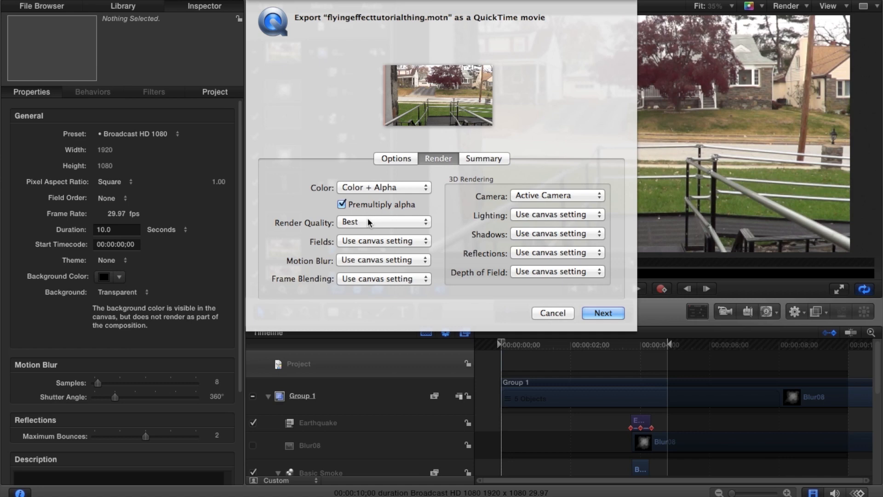
click(377, 220)
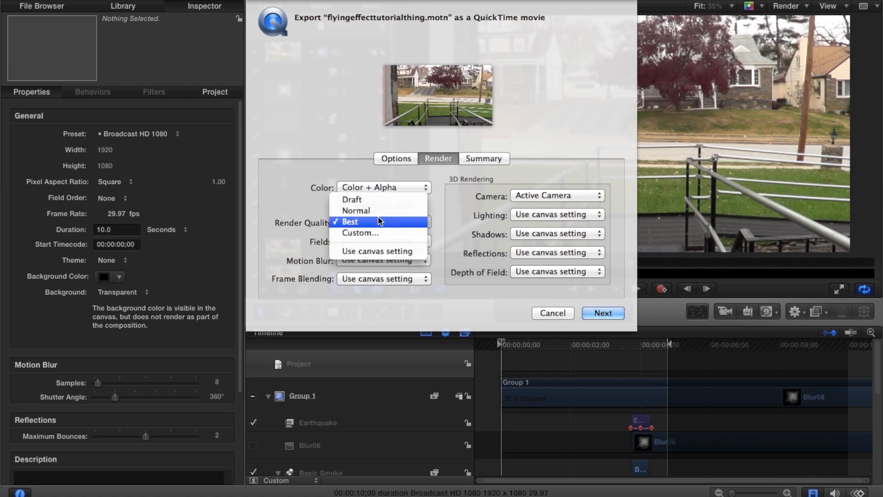
click(378, 212)
click(388, 222)
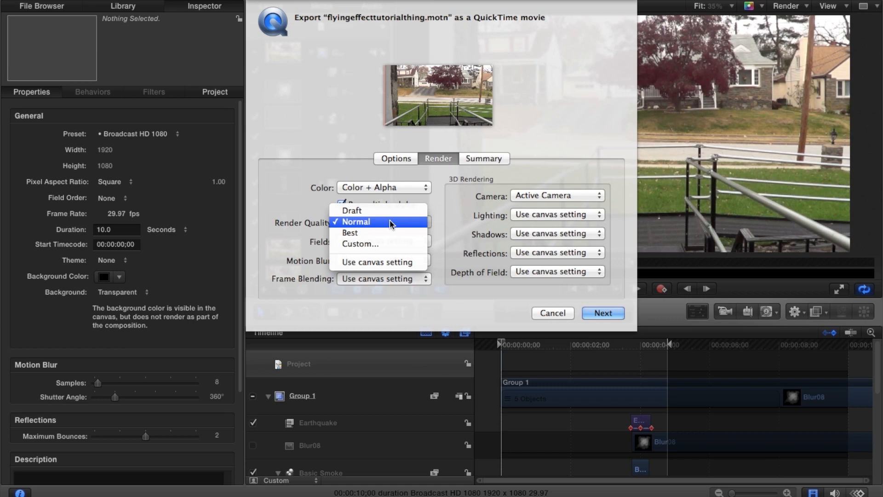
click(382, 231)
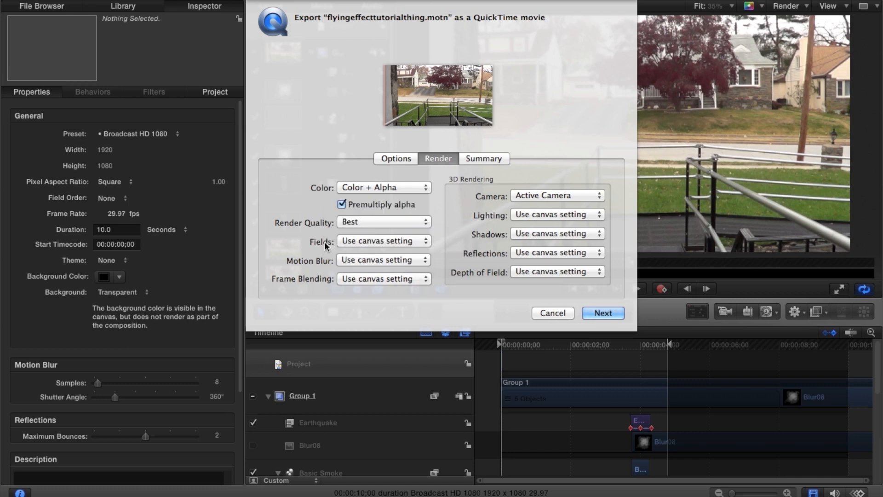
click(353, 224)
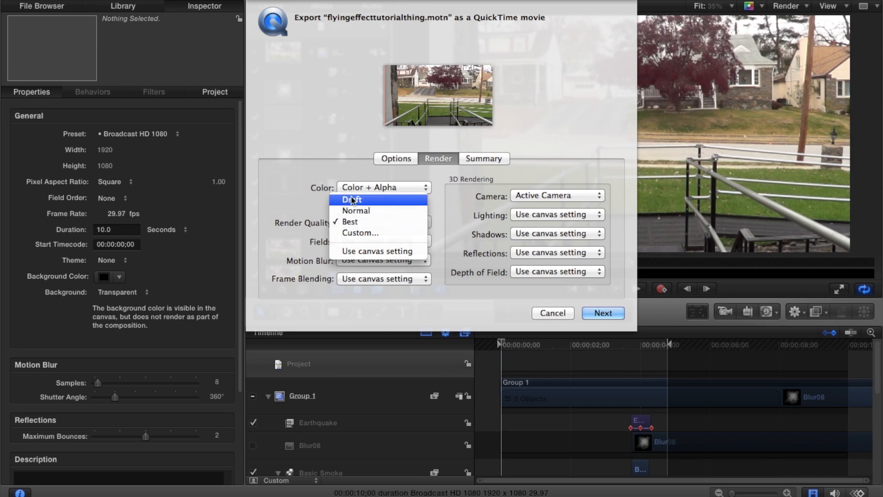
click(347, 222)
click(347, 222)
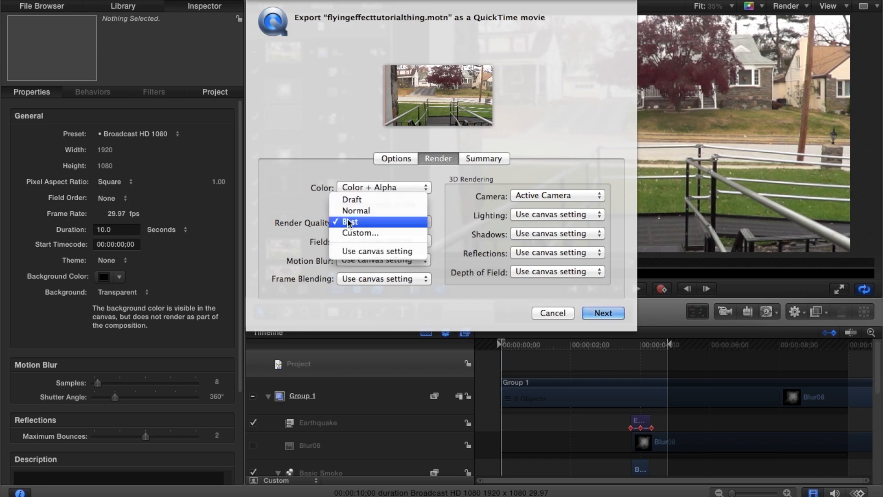
click(348, 222)
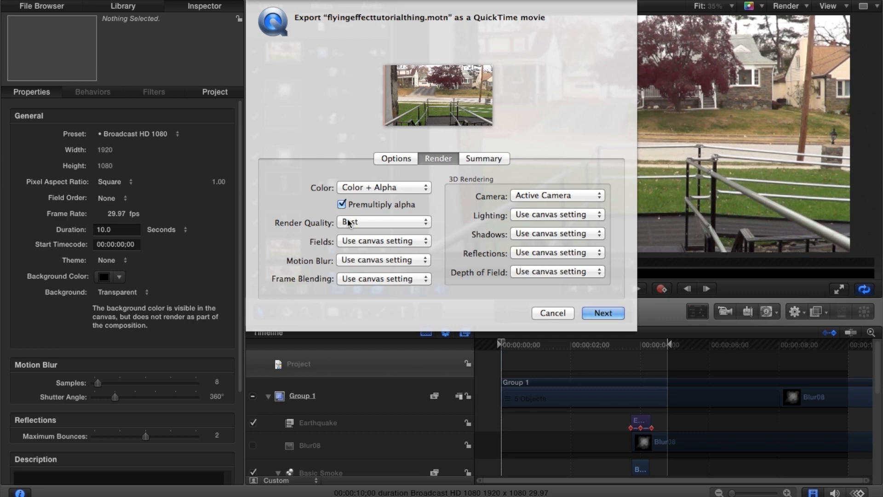
click(349, 222)
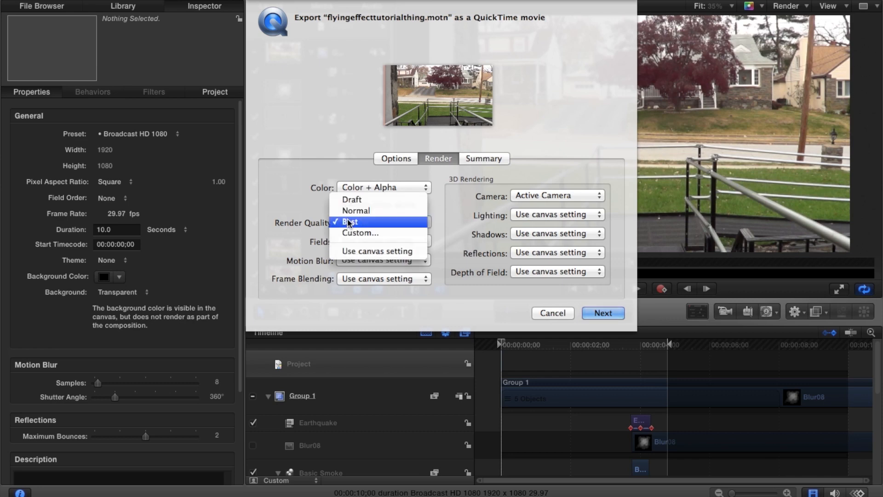
click(349, 222)
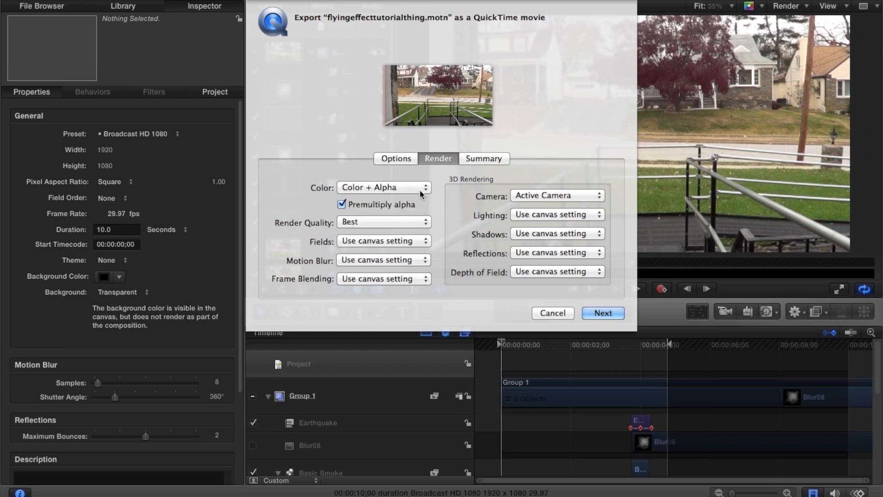
Step: Turn off fields, motion blur and frame blending in the export's render settings
click(367, 241)
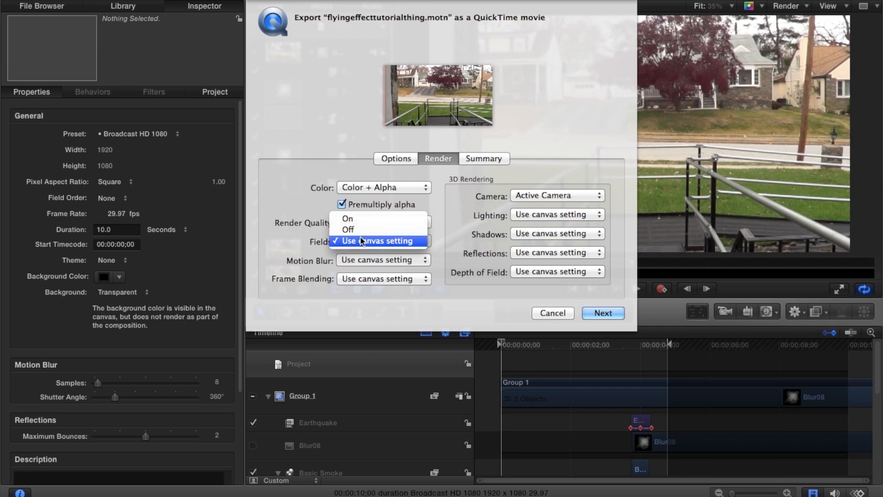
click(361, 232)
click(370, 259)
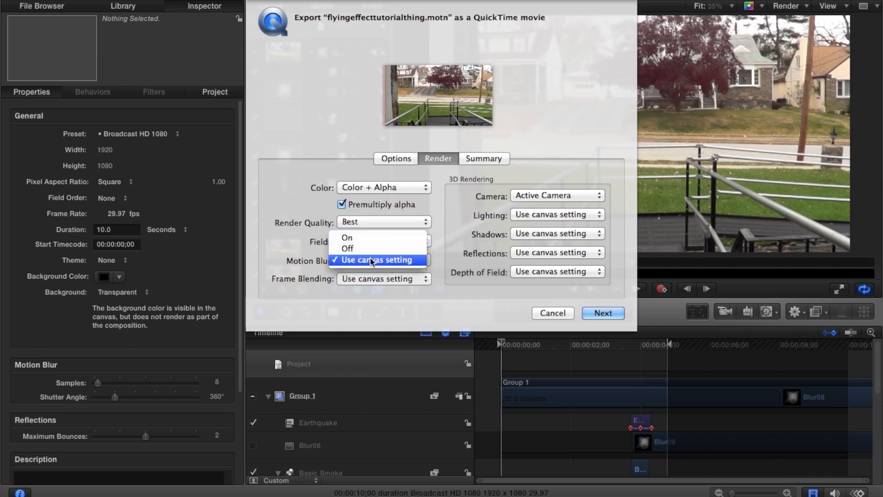
click(374, 249)
click(379, 277)
click(378, 270)
Step: Turn off lighting, shadows, reflections and depth of field for the export's 3D rendering, keeping Active Camera
click(541, 215)
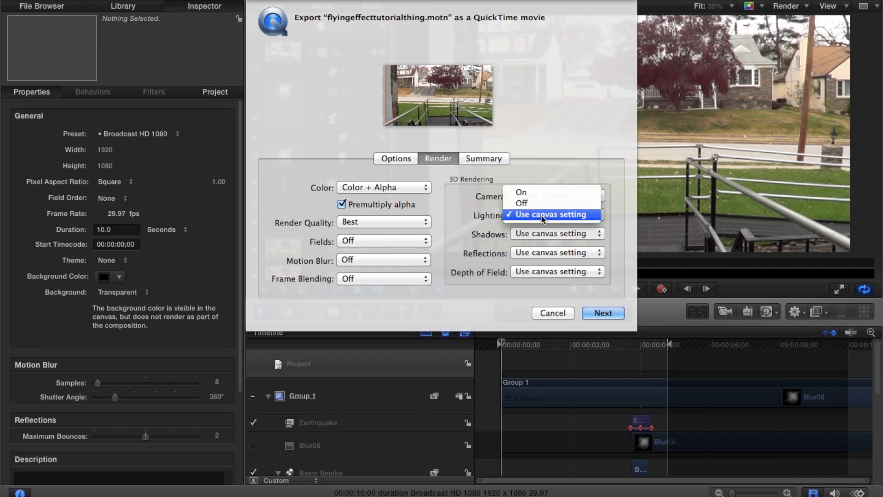
click(541, 202)
click(540, 194)
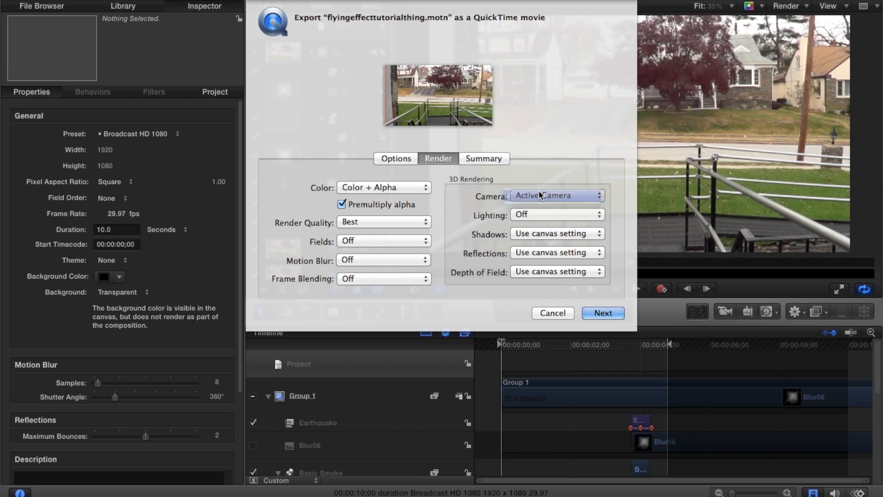
click(540, 193)
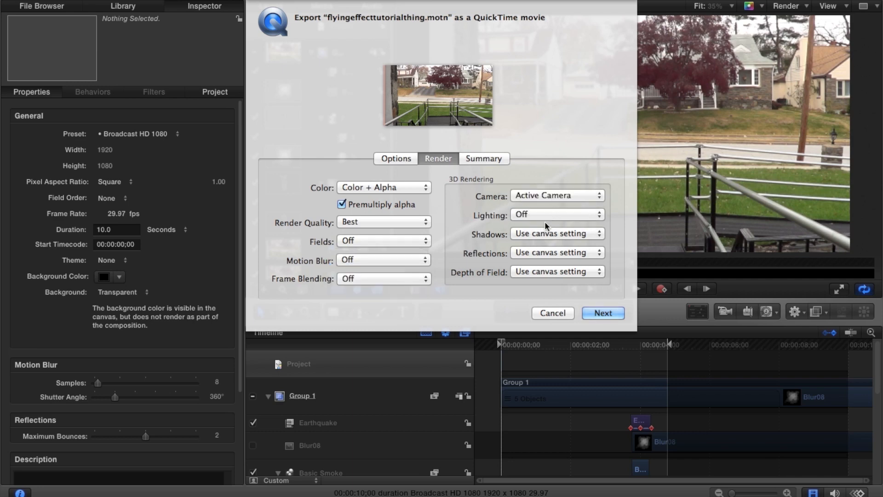
click(566, 233)
click(557, 223)
click(556, 251)
click(556, 242)
click(558, 270)
click(557, 260)
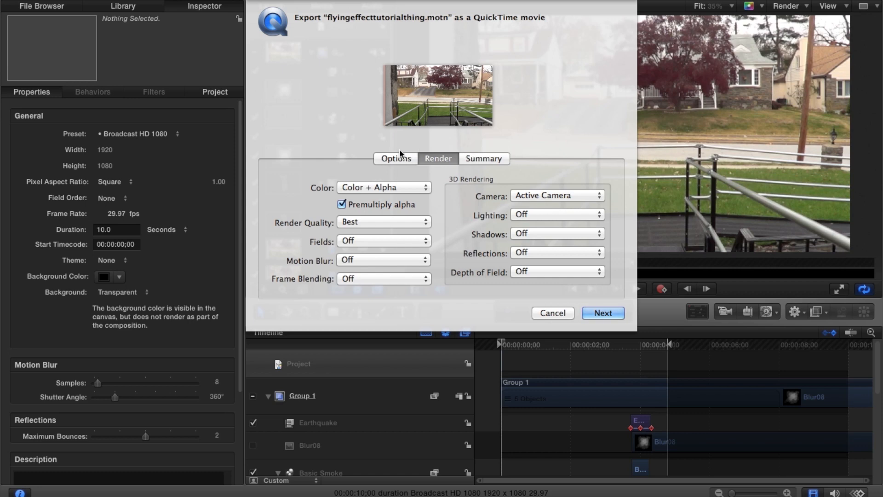
Step: Export the movie into the Videos folder under the name FlyingEffectTutorialVideo
click(602, 313)
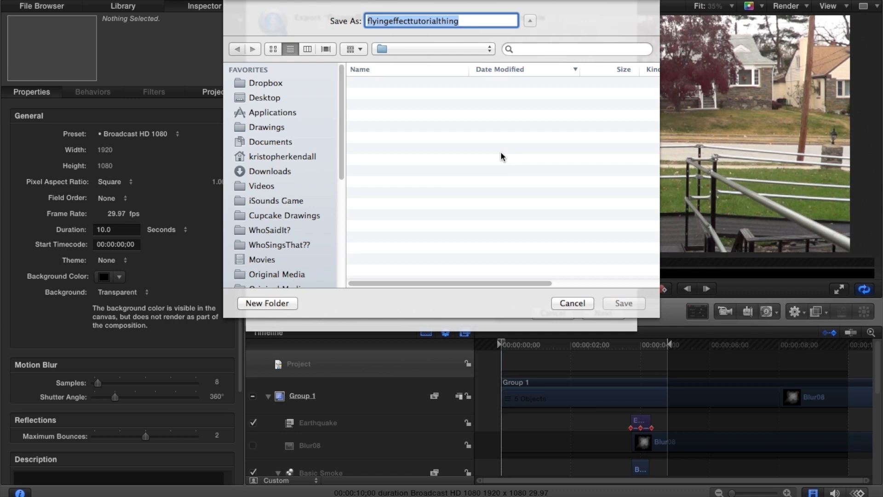
click(254, 186)
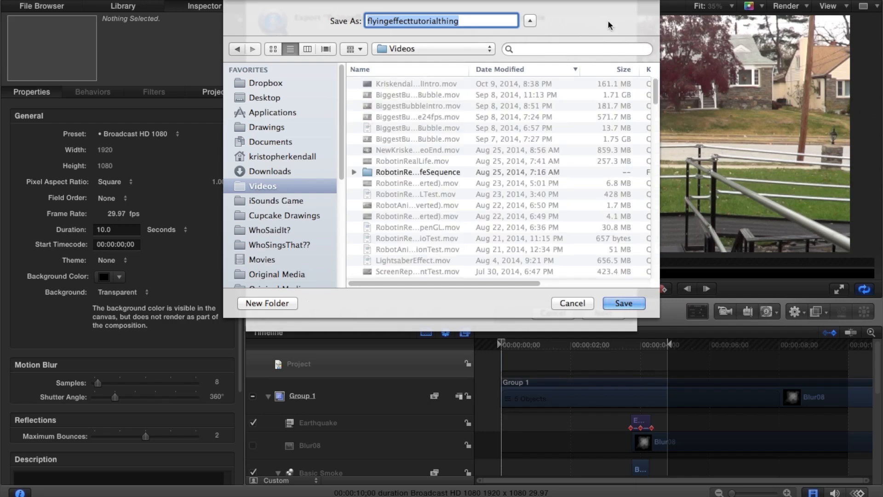
text(FlyingEffecttuto)
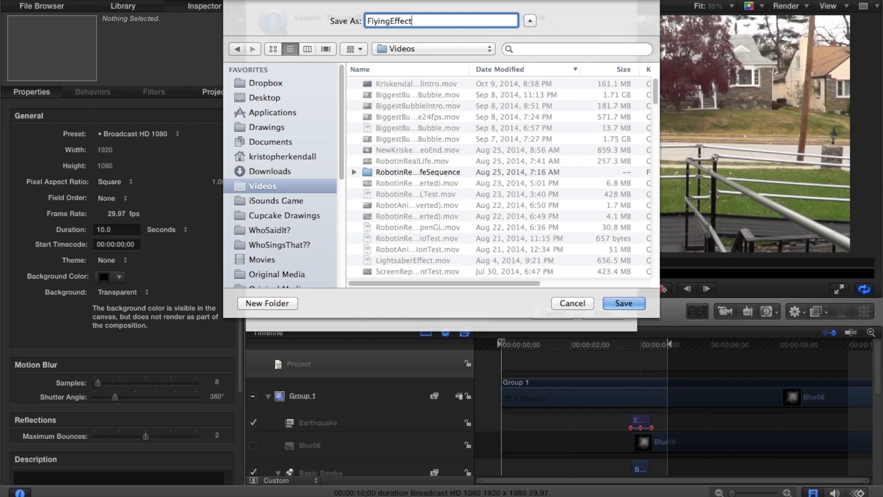
key(BackSpace)
key(BackSpace)
key(BackSpace)
key(BackSpace)
key(BackSpace)
text(tTutorialVideo)
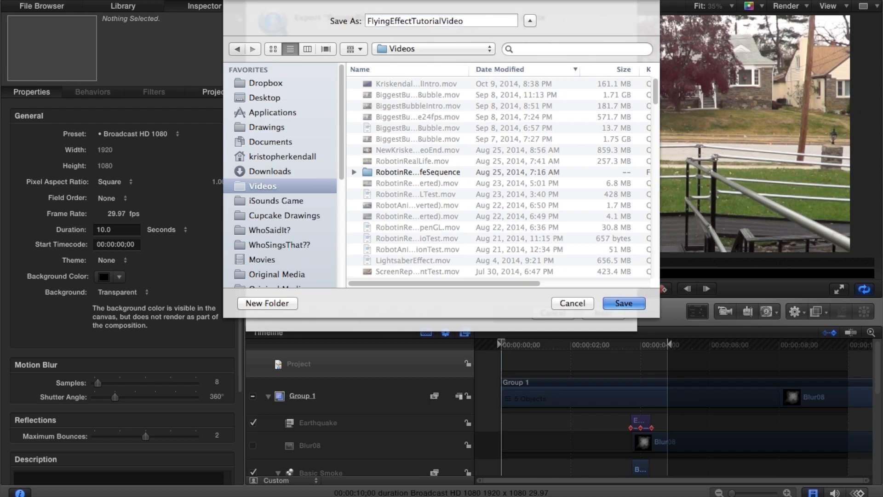
key(Return)
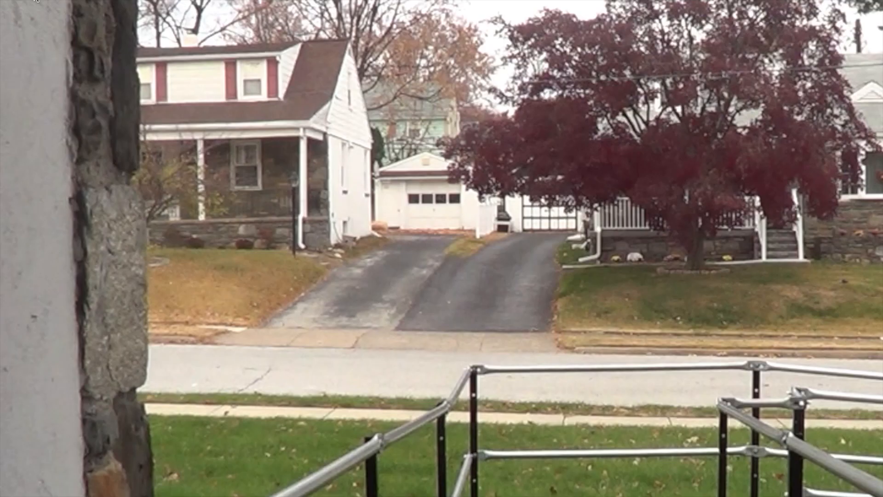
Step: Reposition the playback window of the exported FlyingEffectTutorialVideo.mov to view the finished clip
drag(449, 1, 372, 10)
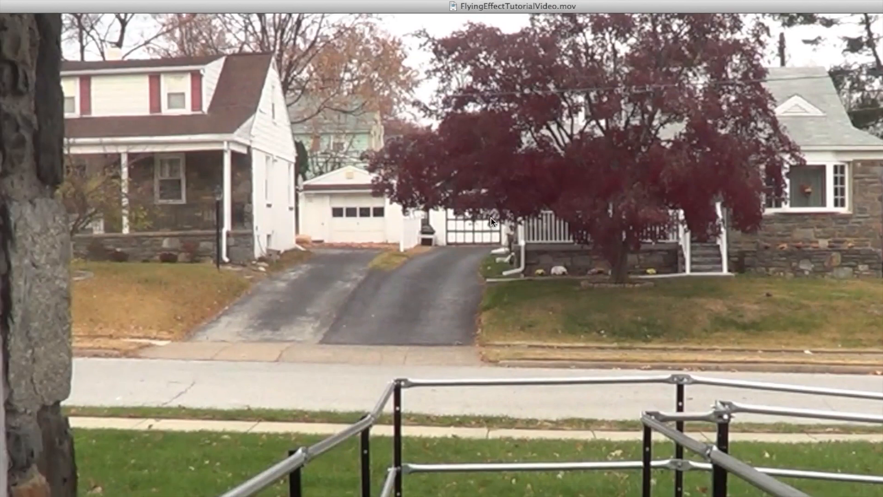